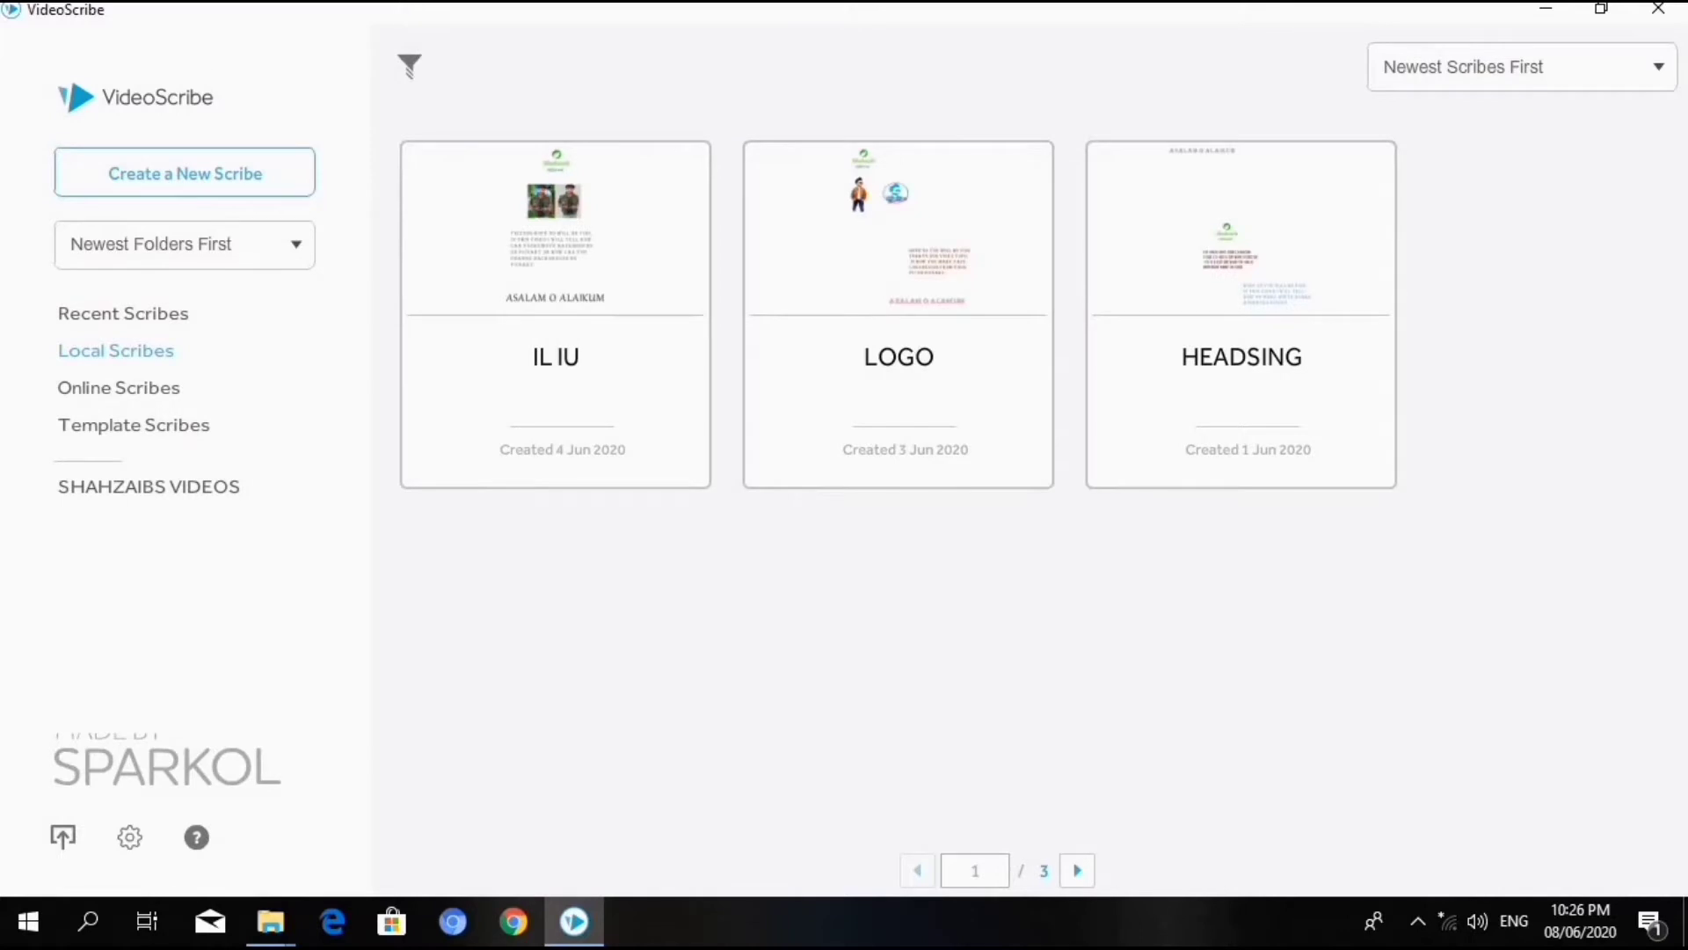
- Look through the recent, local, online and template scribe collections
{"action": "mouse_move", "coordinate": [622, 208]}
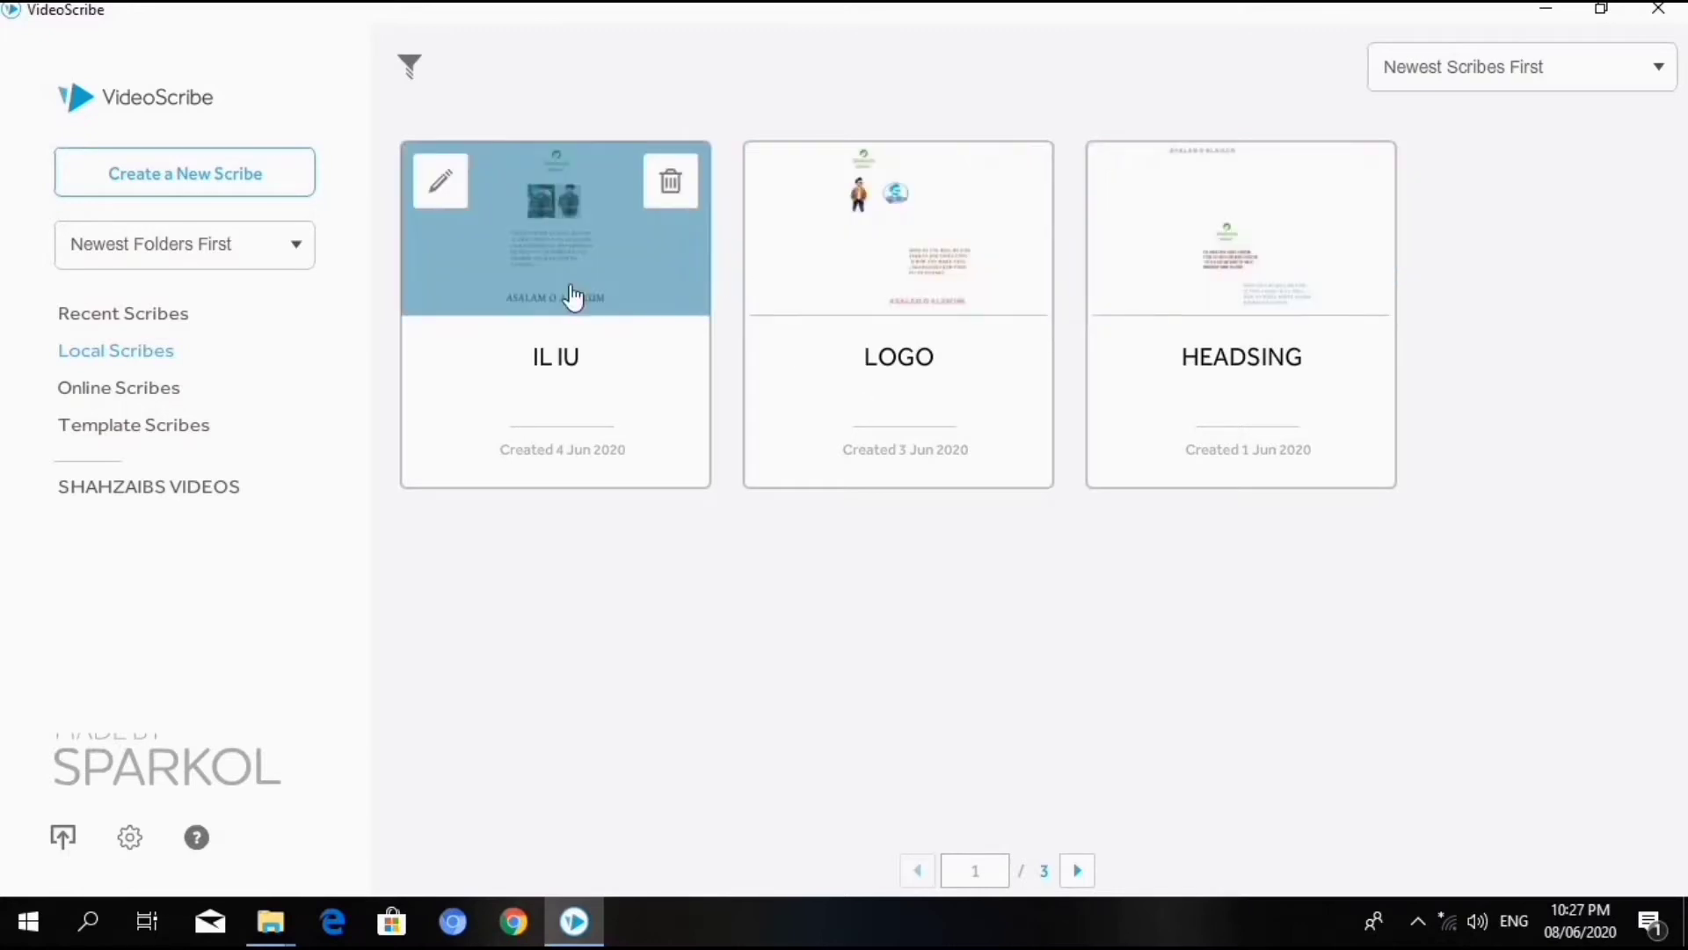
{"action": "left_click", "coordinate": [76, 318]}
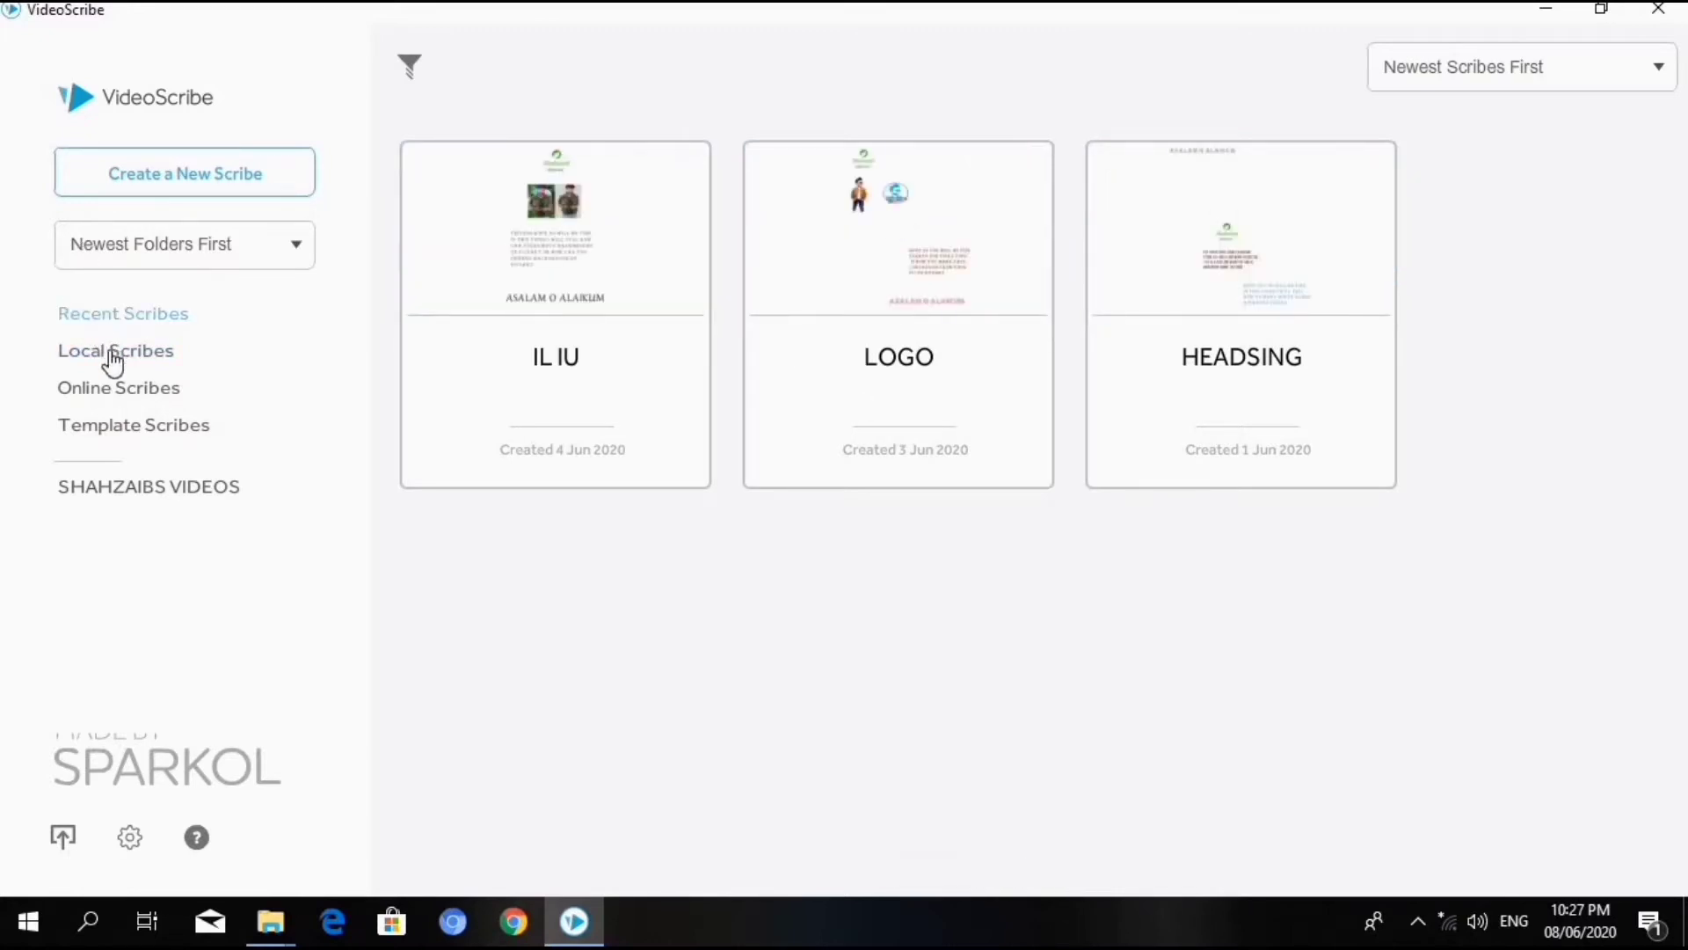
{"action": "left_click", "coordinate": [115, 362]}
{"action": "left_click", "coordinate": [118, 389]}
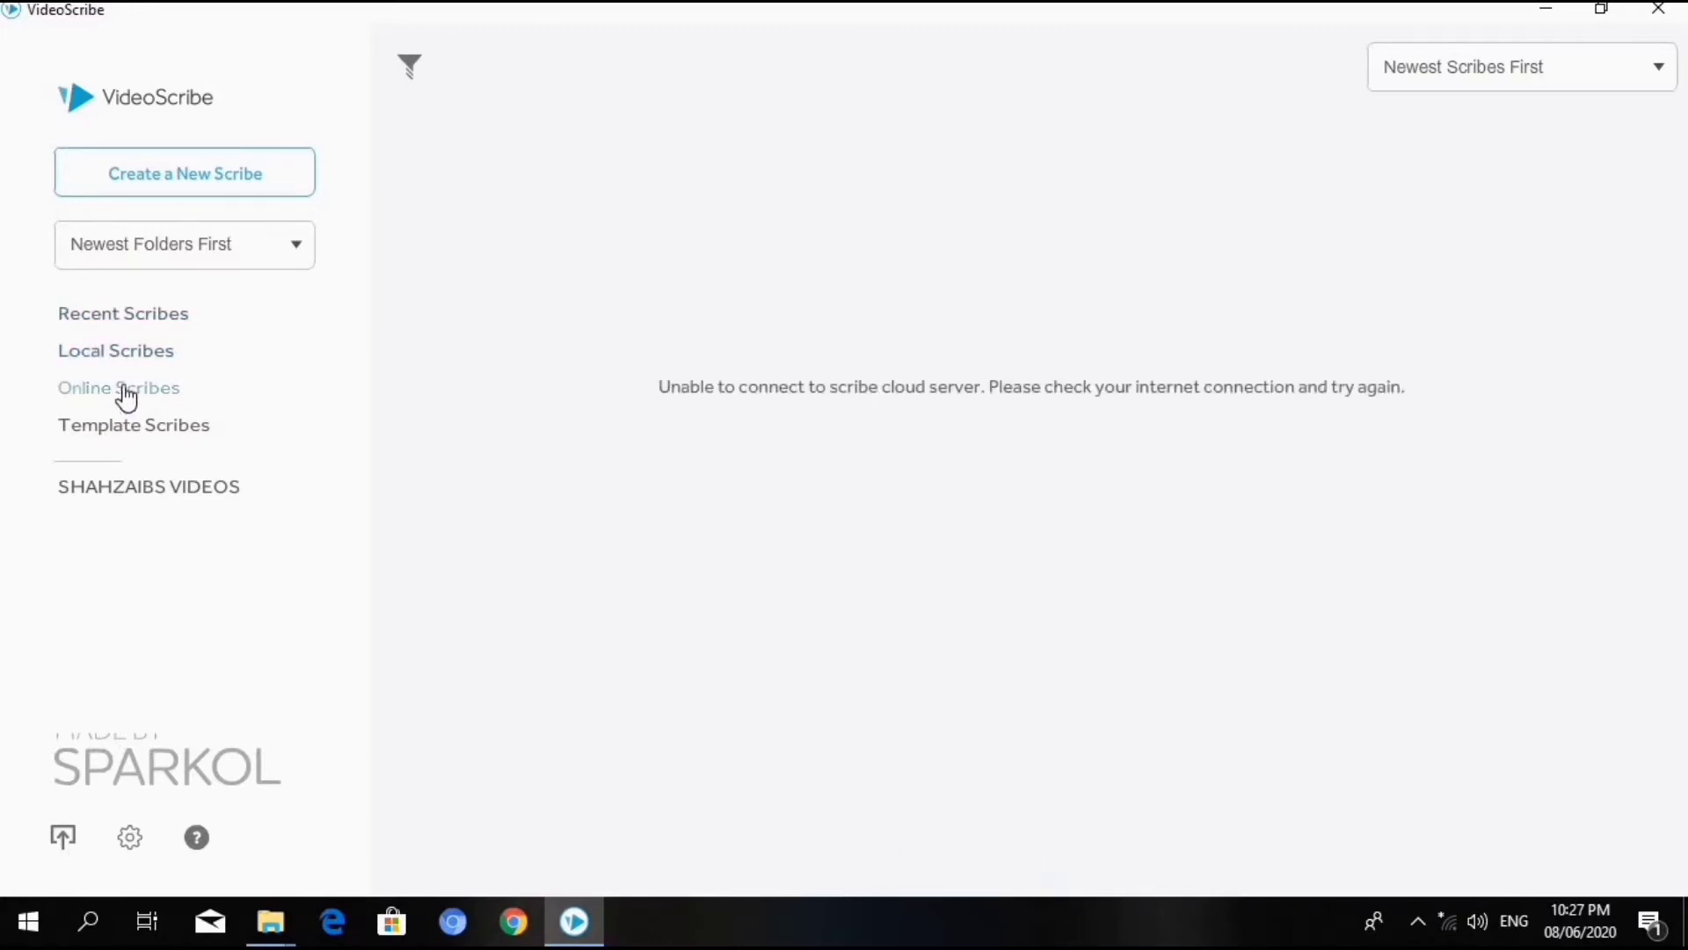
{"action": "left_click", "coordinate": [139, 426]}
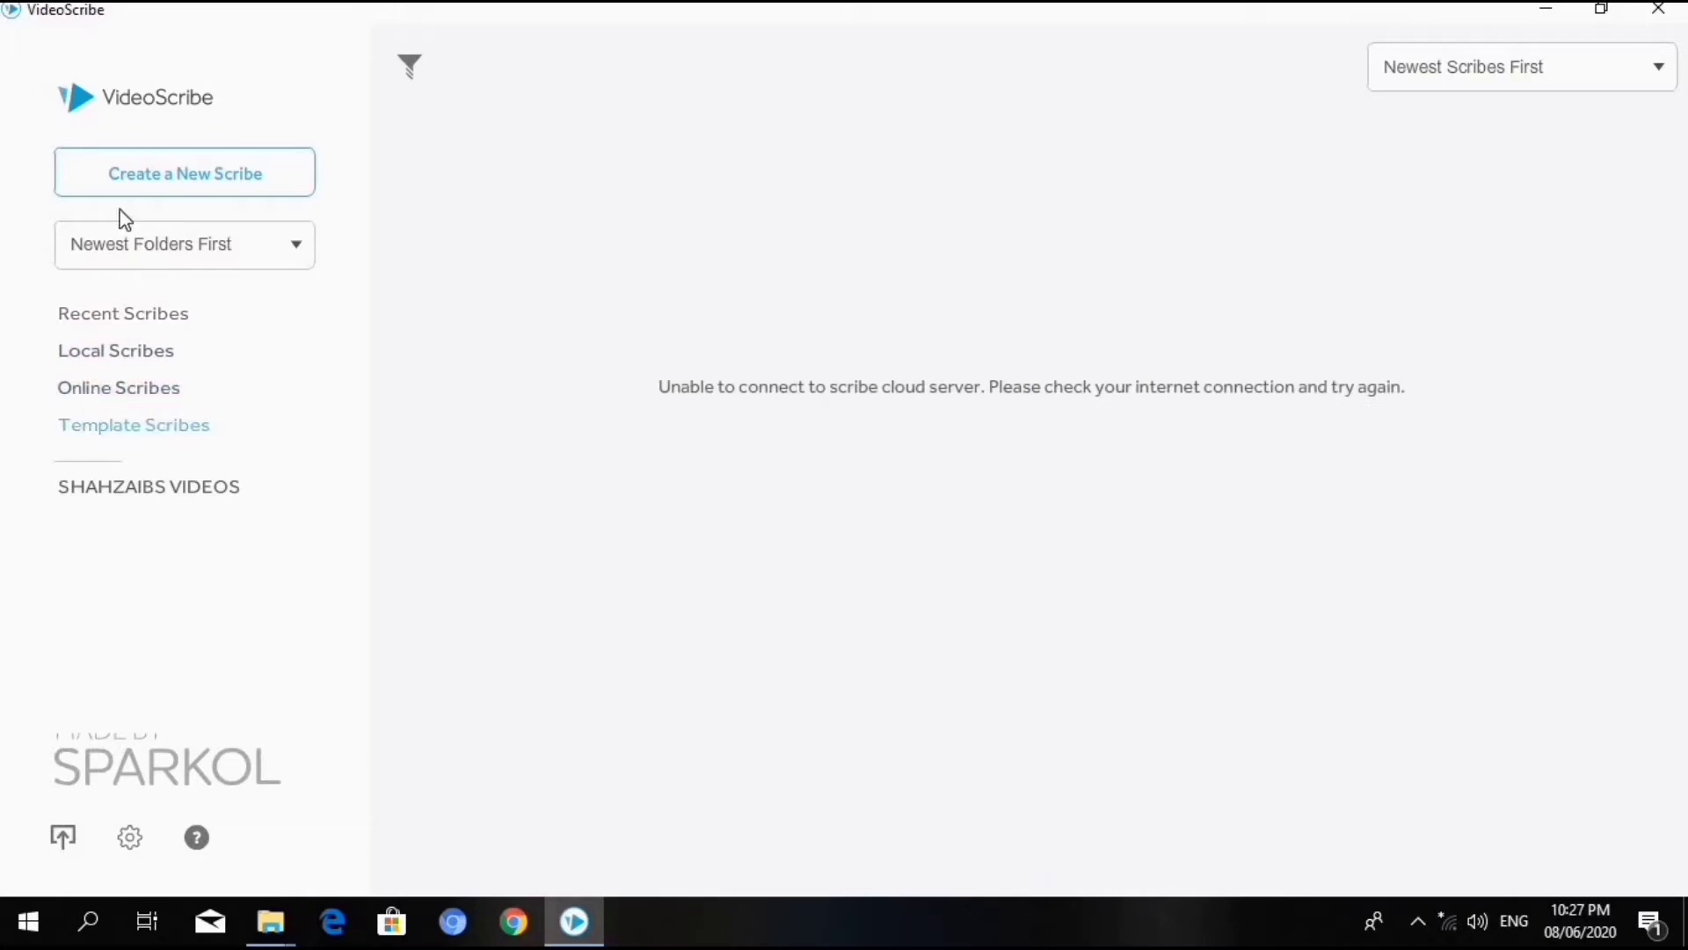
{"action": "left_click", "coordinate": [120, 319]}
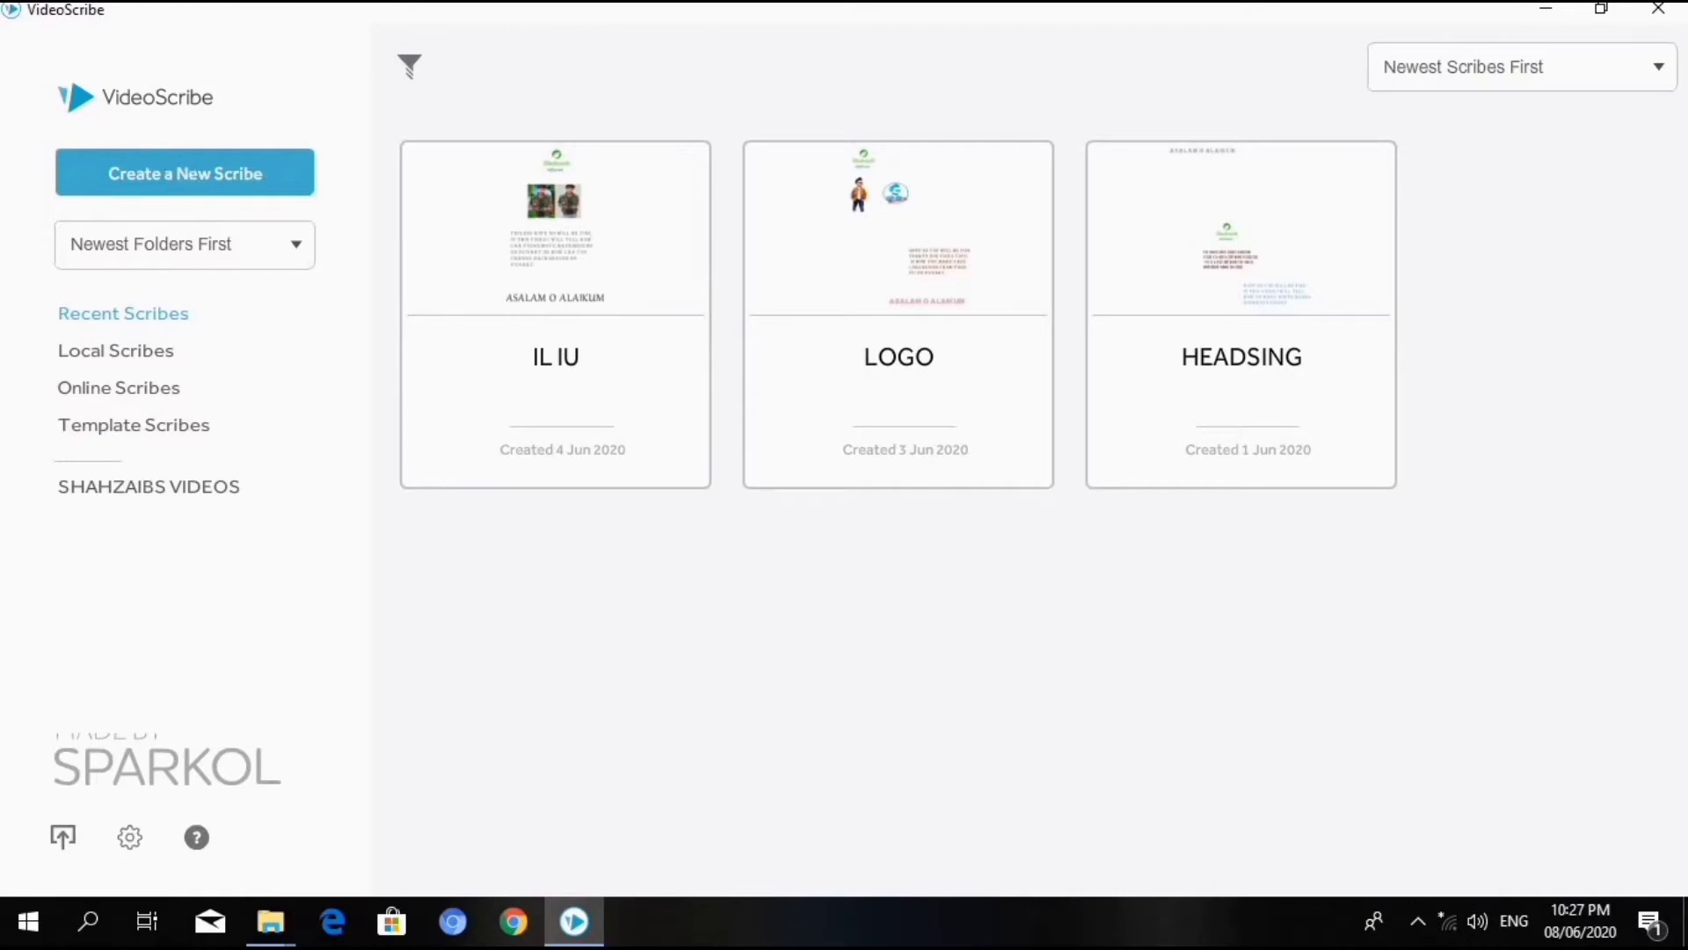
- Create a new blank scribe
{"action": "left_click", "coordinate": [207, 174]}
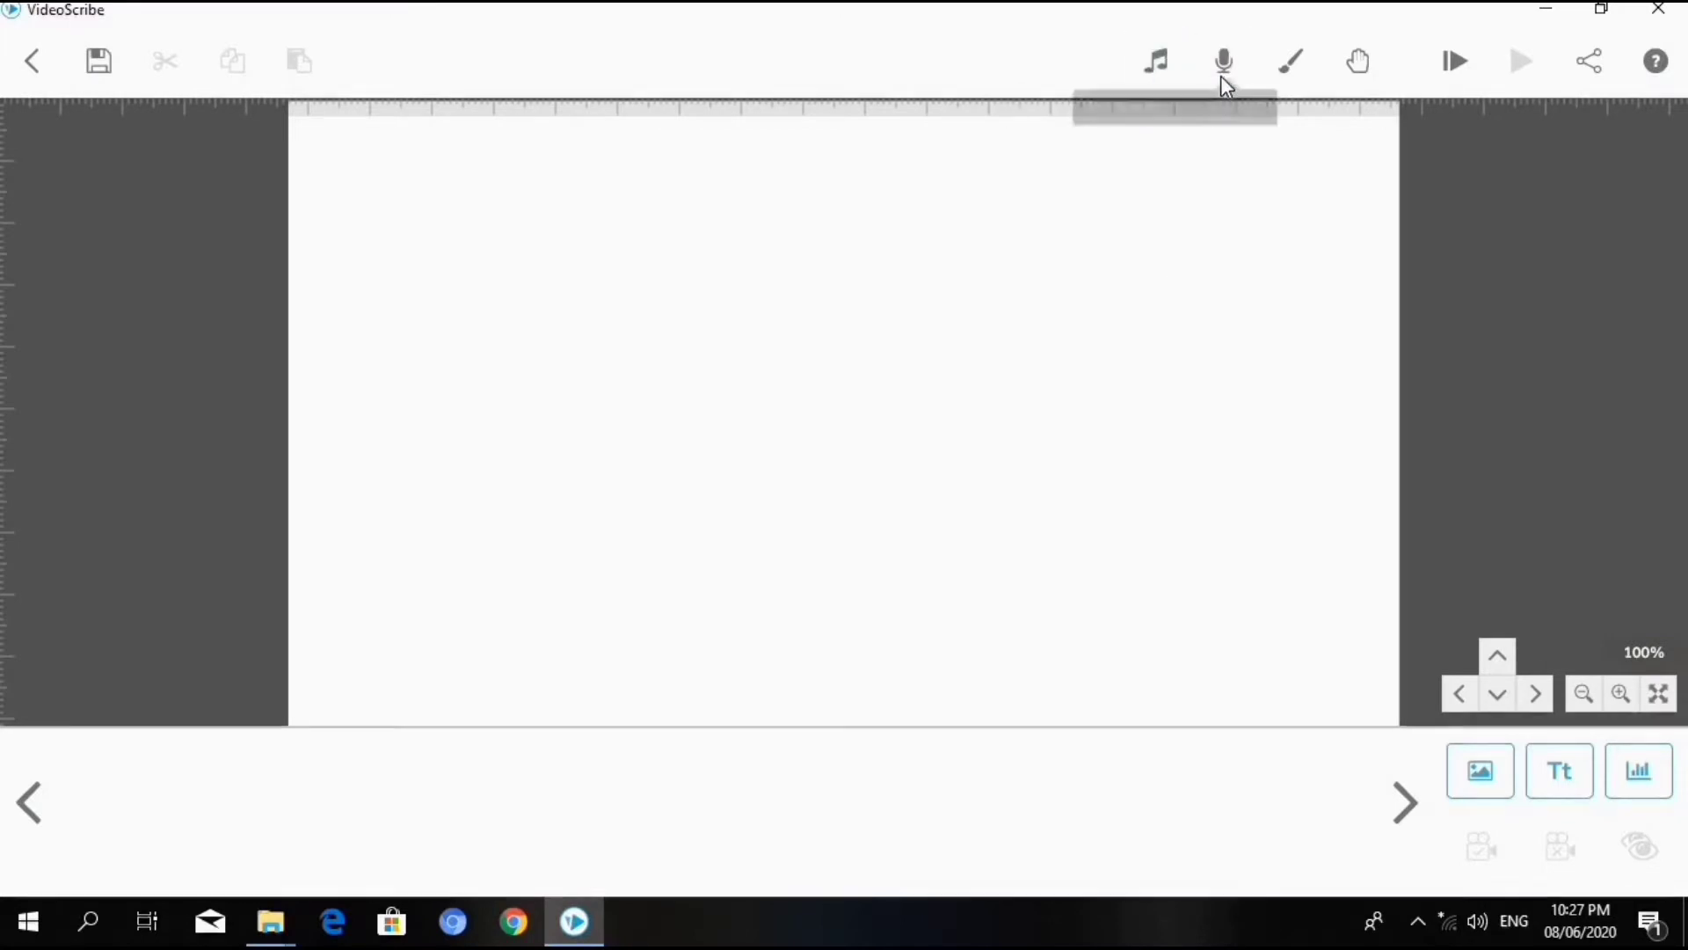
- Try the light paper texture as the canvas background and restore the plain white background
{"action": "left_click", "coordinate": [1293, 63]}
{"action": "left_click", "coordinate": [882, 337]}
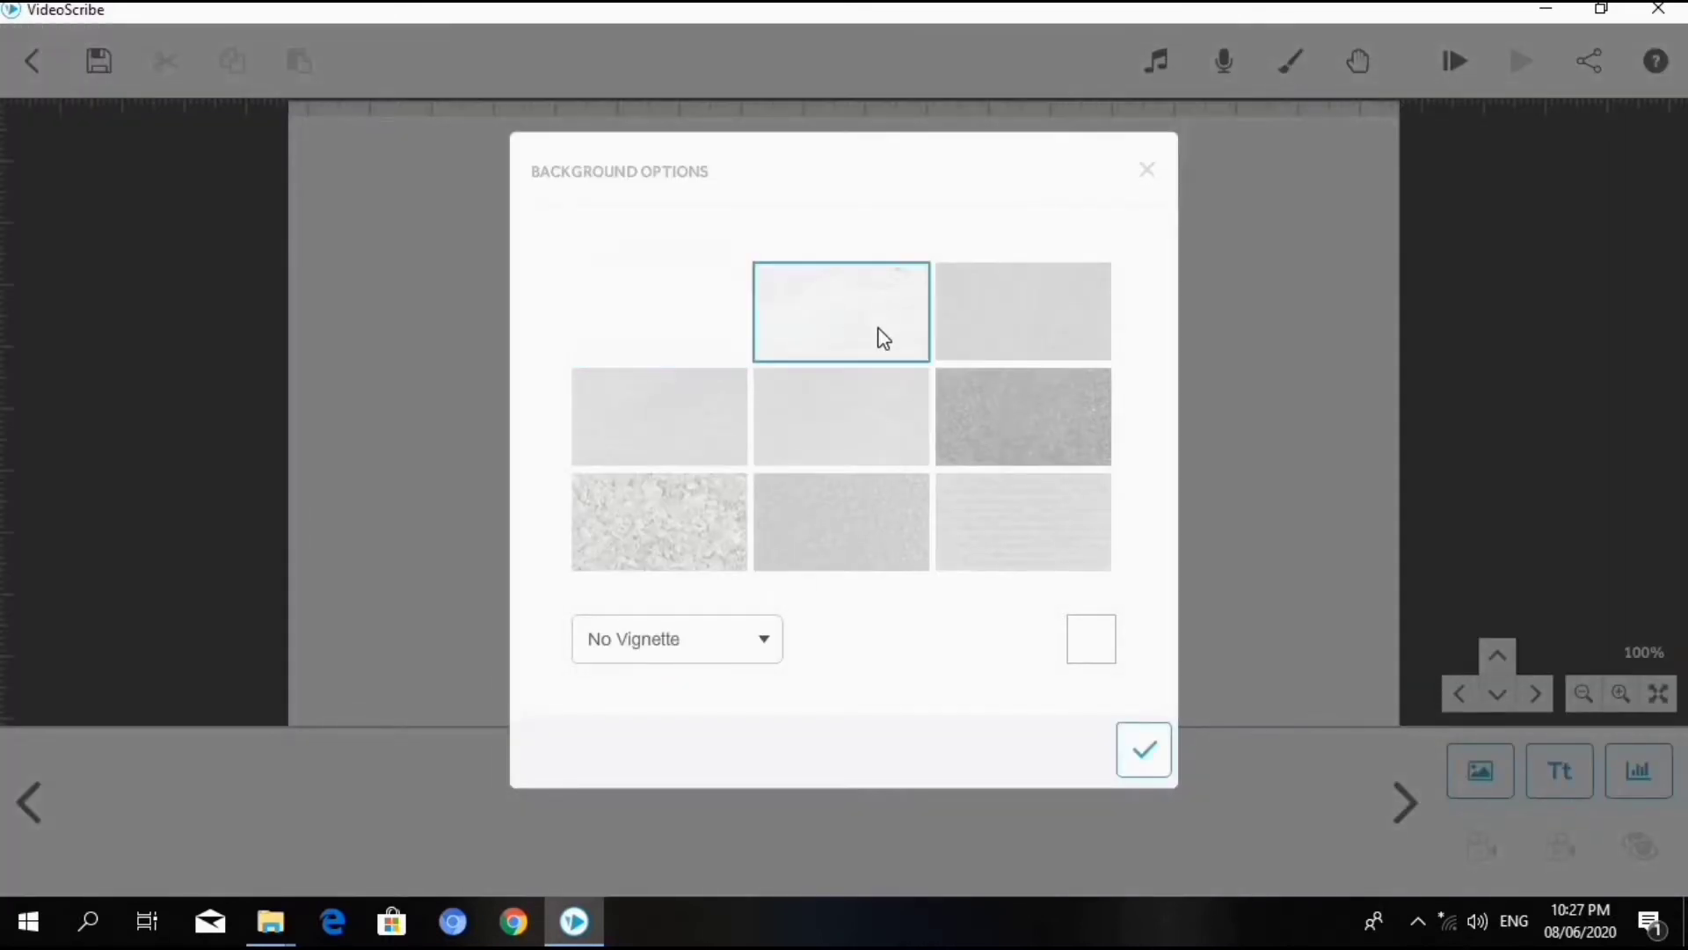
{"action": "left_click", "coordinate": [1143, 750]}
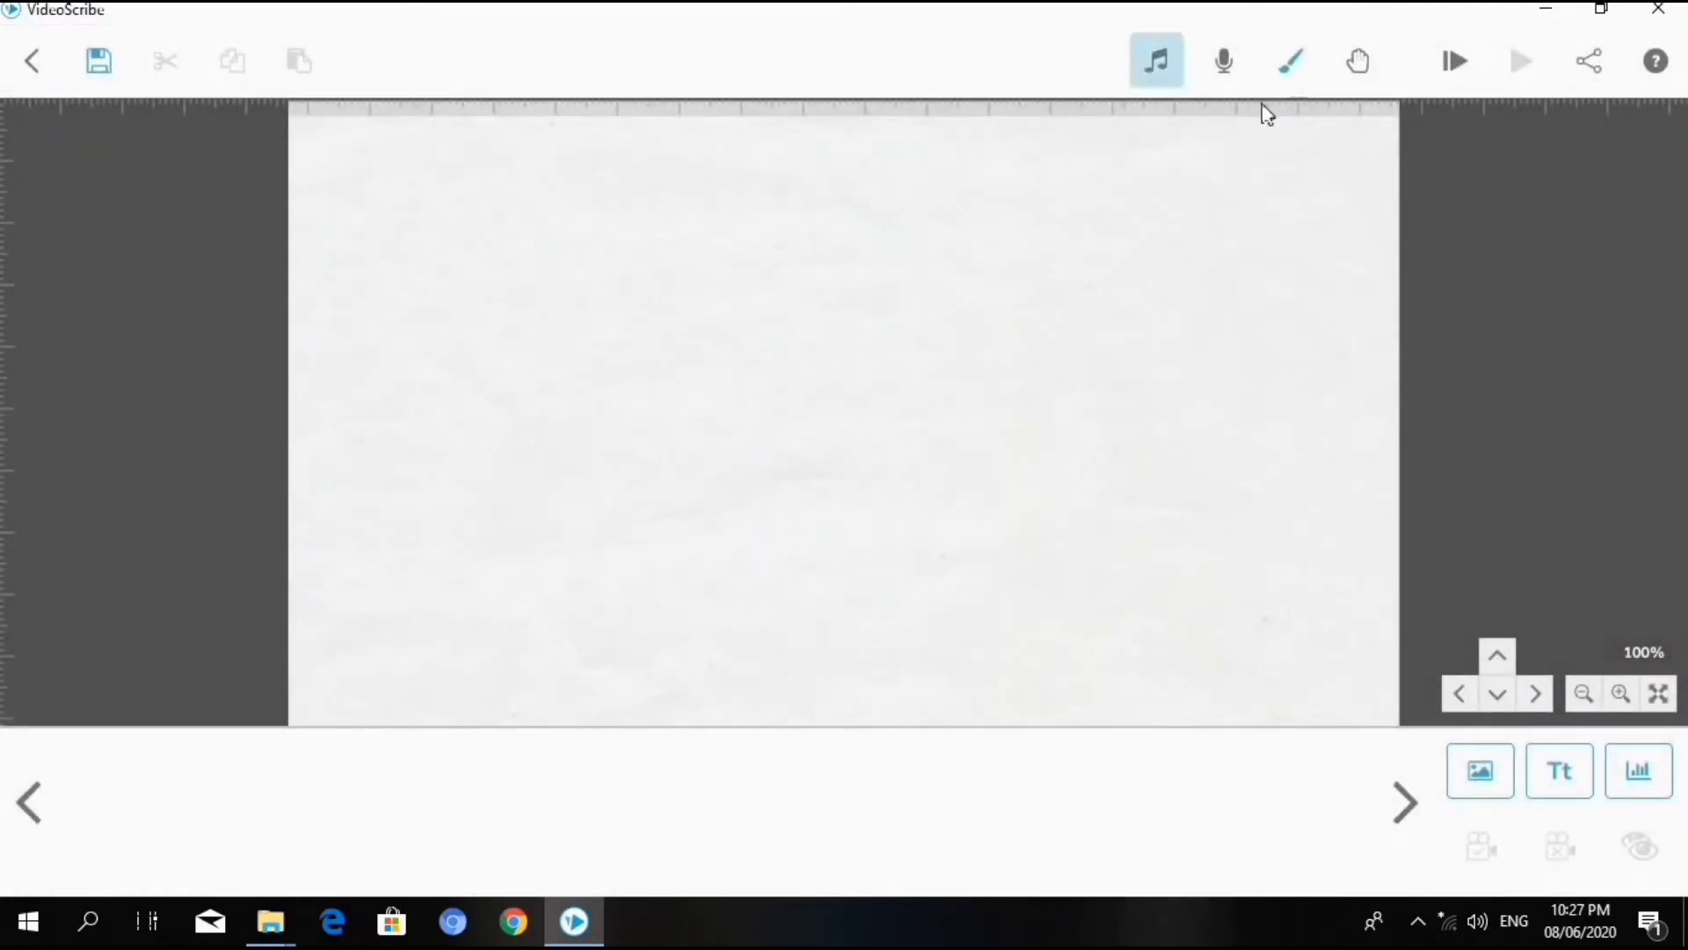
{"action": "left_click", "coordinate": [1295, 65]}
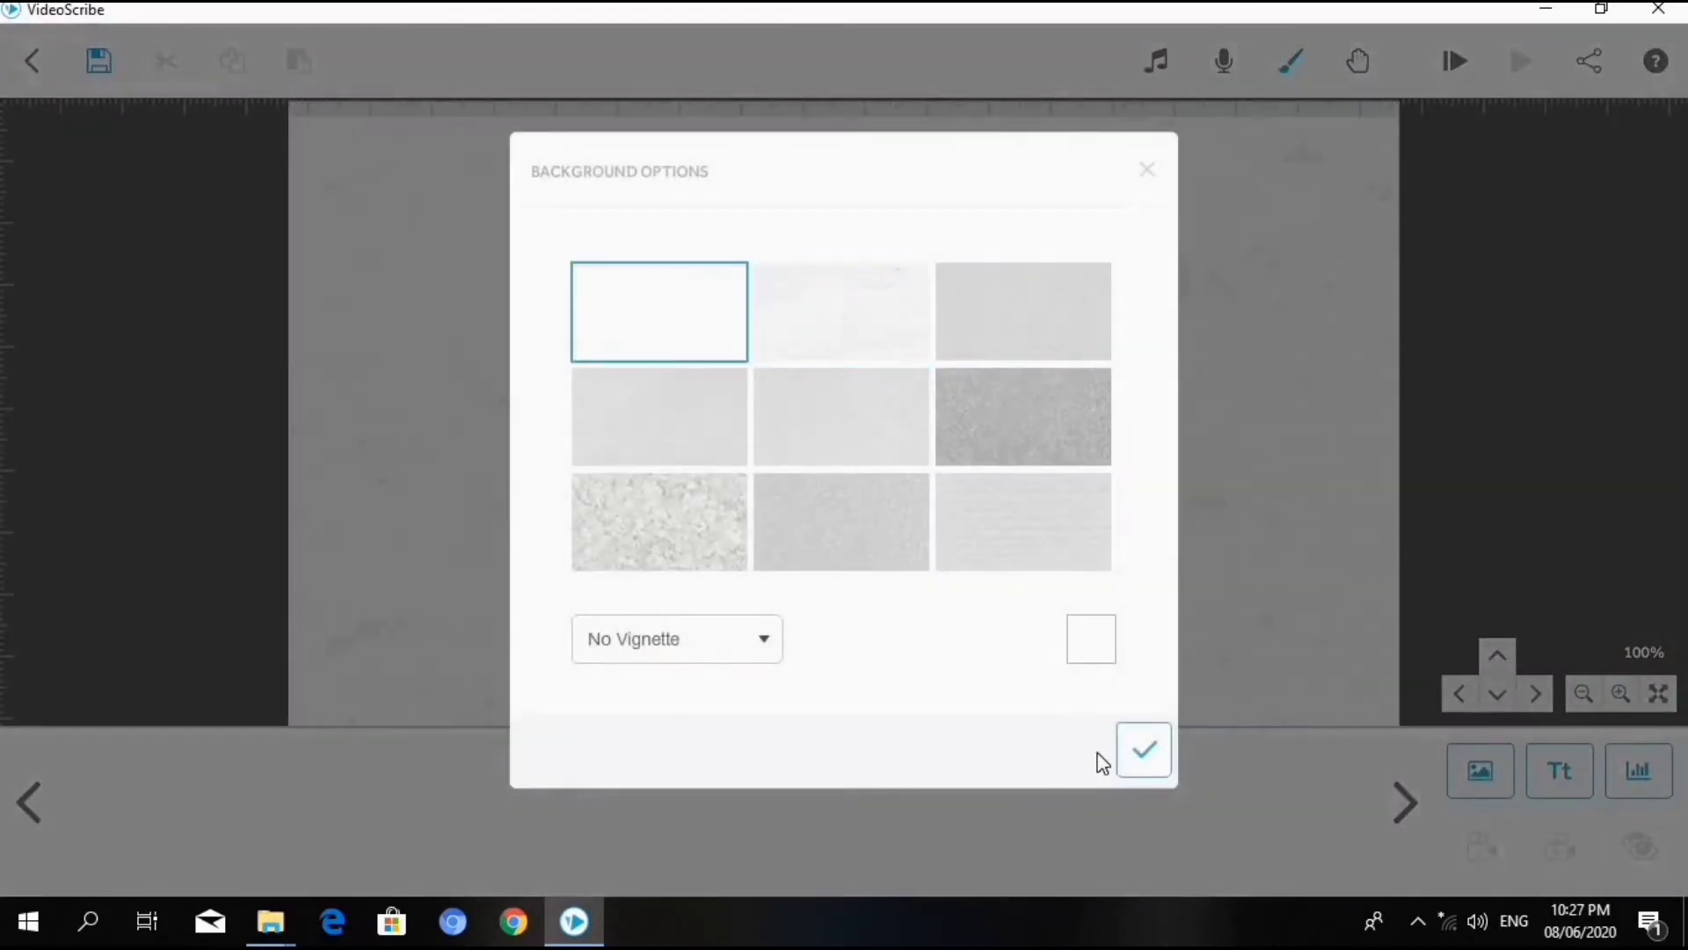
{"action": "left_click", "coordinate": [1143, 750]}
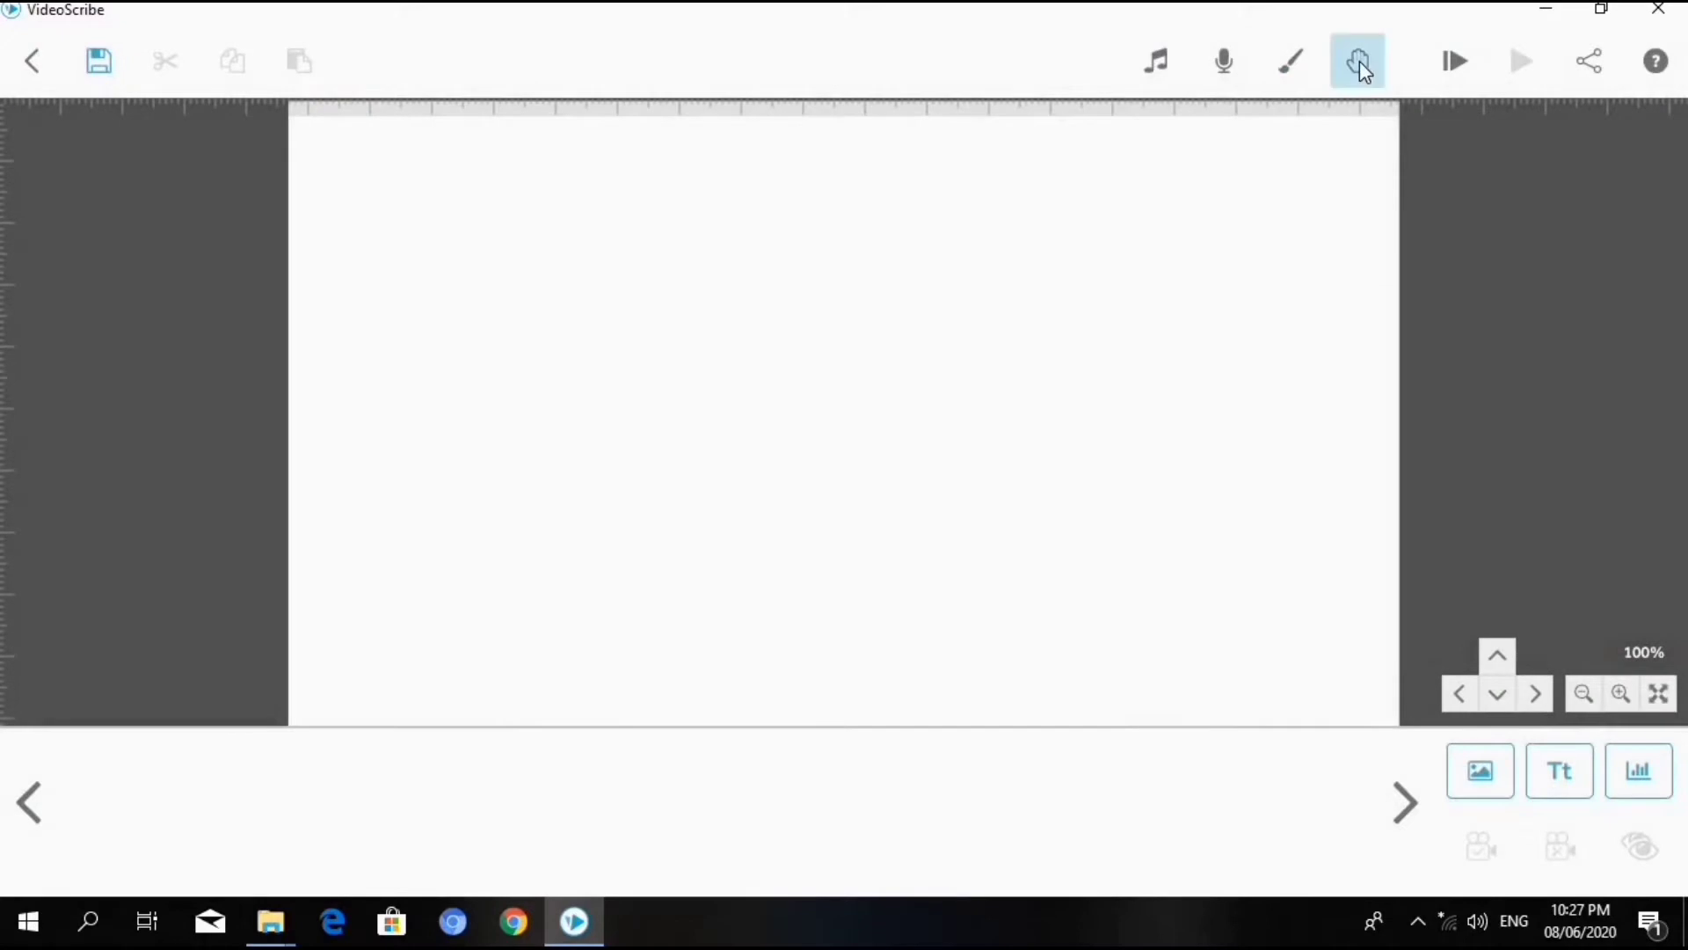
- Look at the available scribe hands and try to play the empty scribe from the start
{"action": "left_click", "coordinate": [1360, 61]}
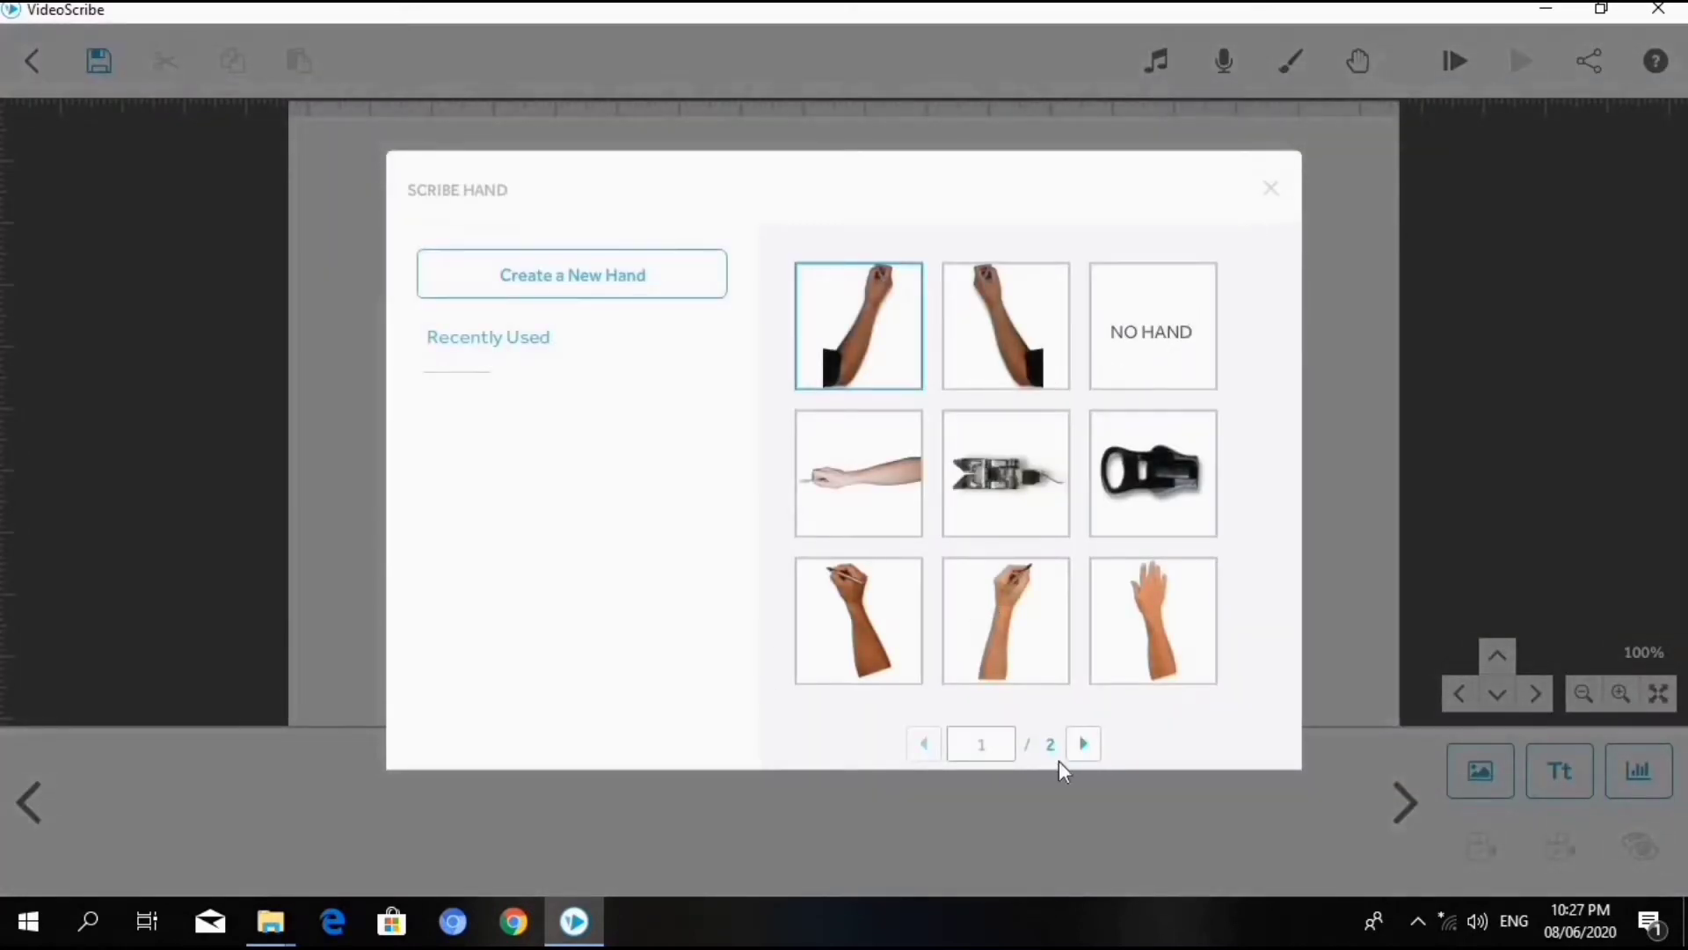
{"action": "left_click", "coordinate": [1272, 189]}
{"action": "left_click", "coordinate": [1444, 64]}
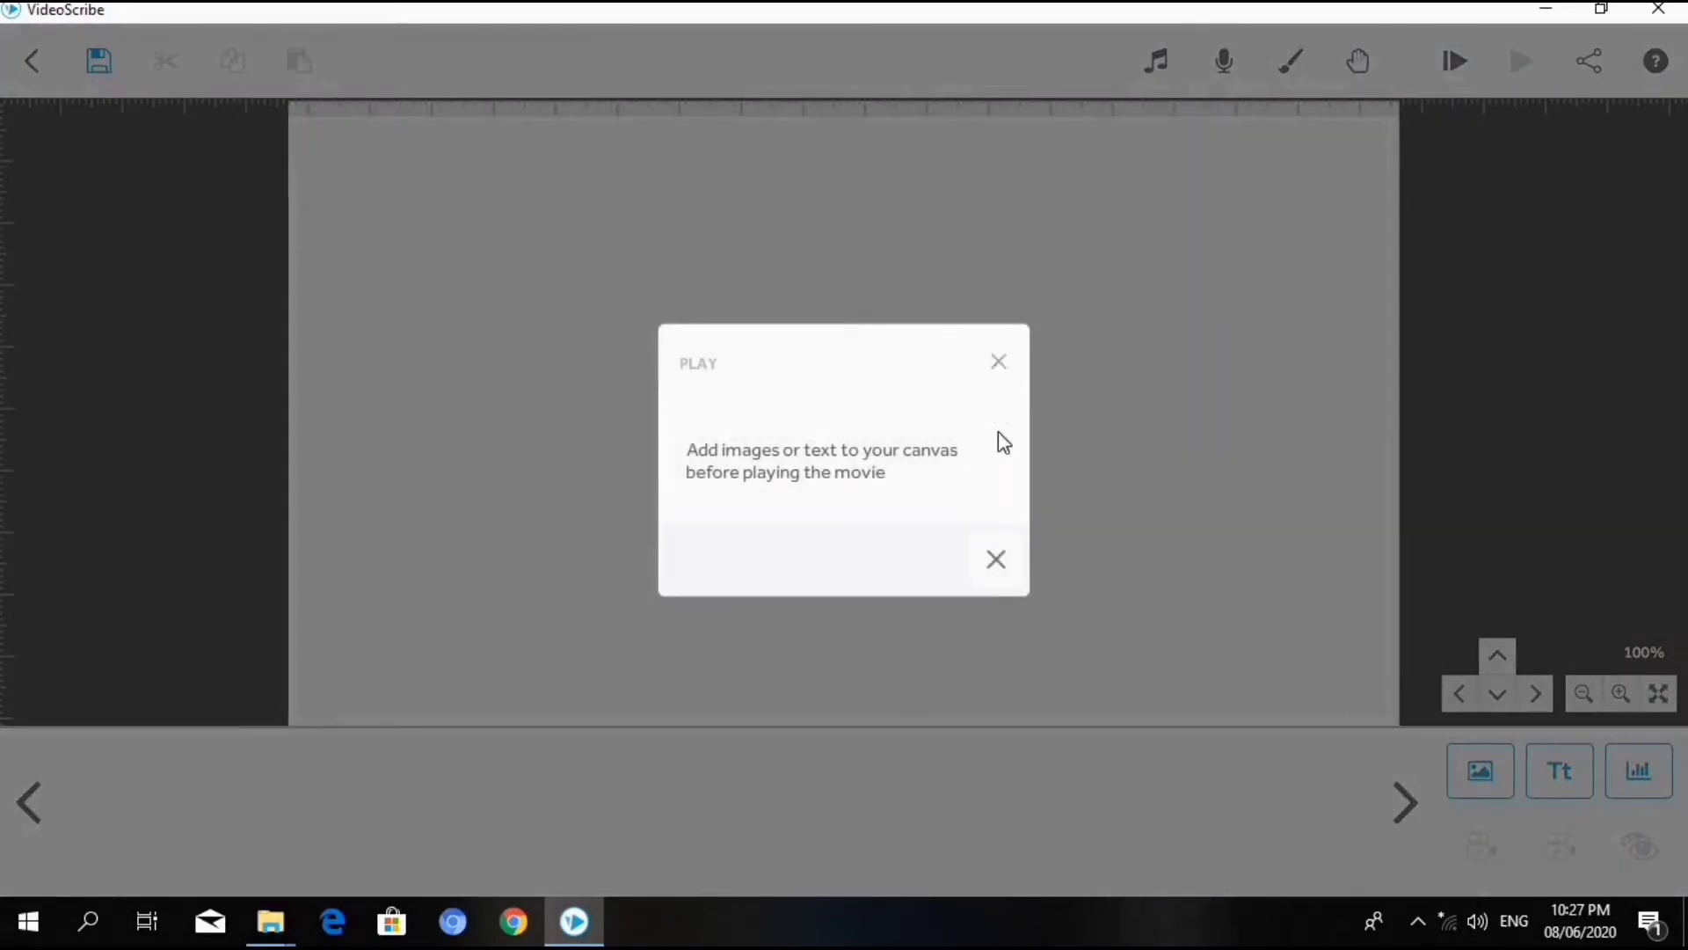
{"action": "left_click", "coordinate": [996, 554]}
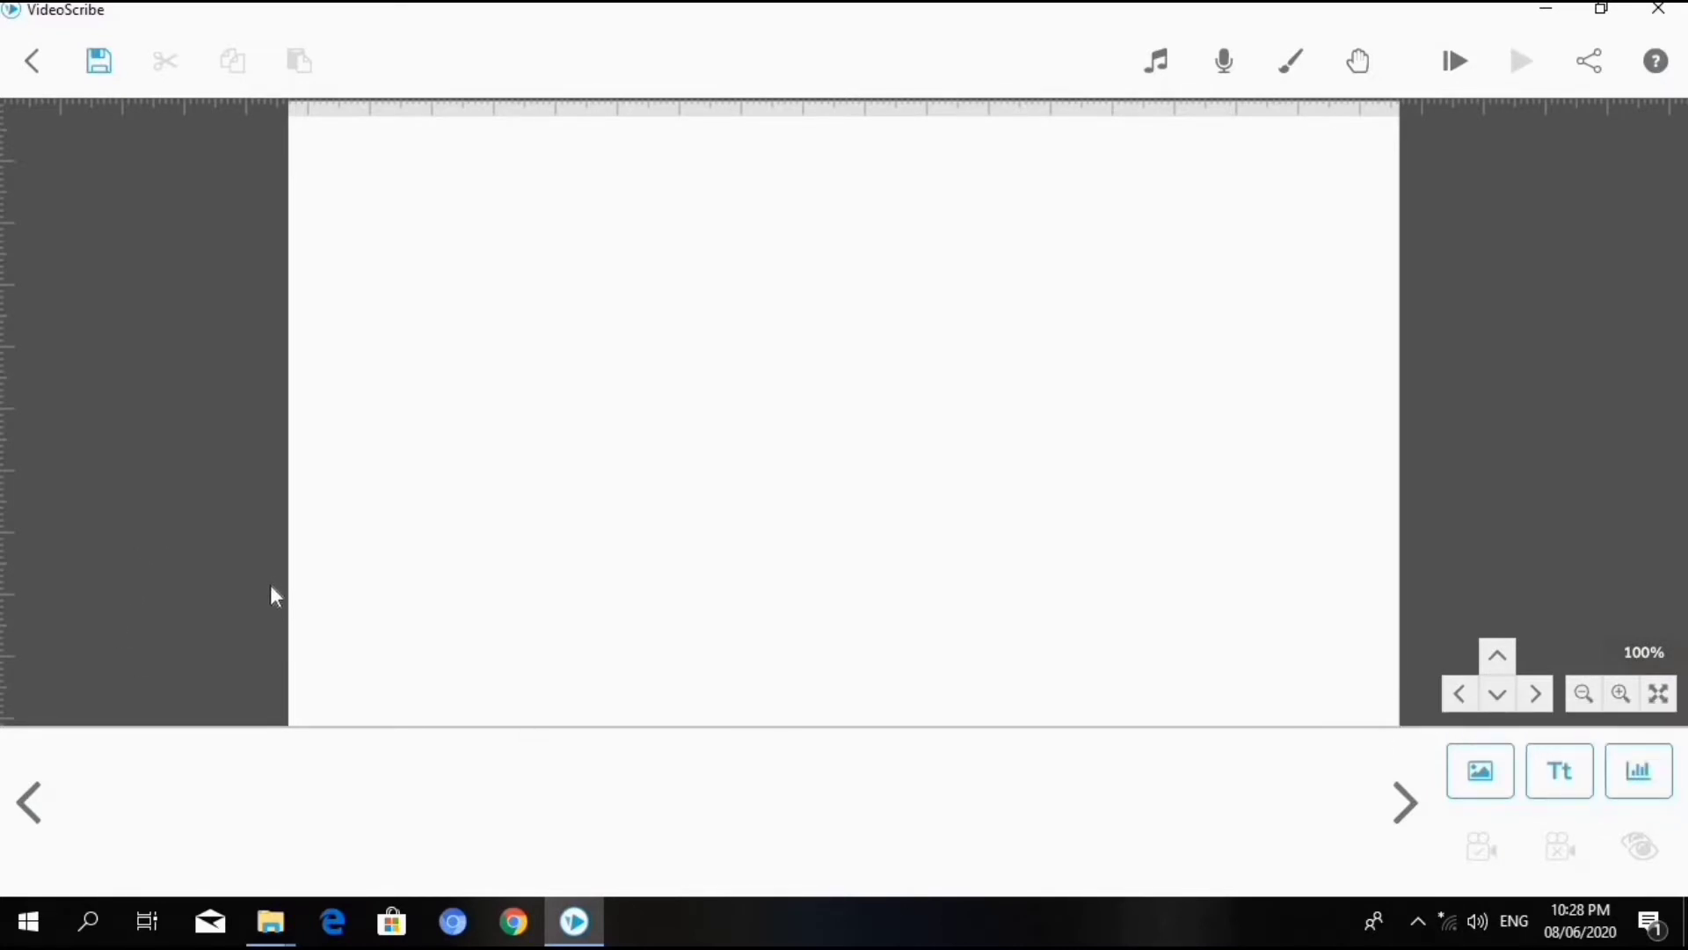
- Browse the Arrows and Callout images and add the seated boy in a striped shirt from the People category
{"action": "left_click", "coordinate": [1479, 773]}
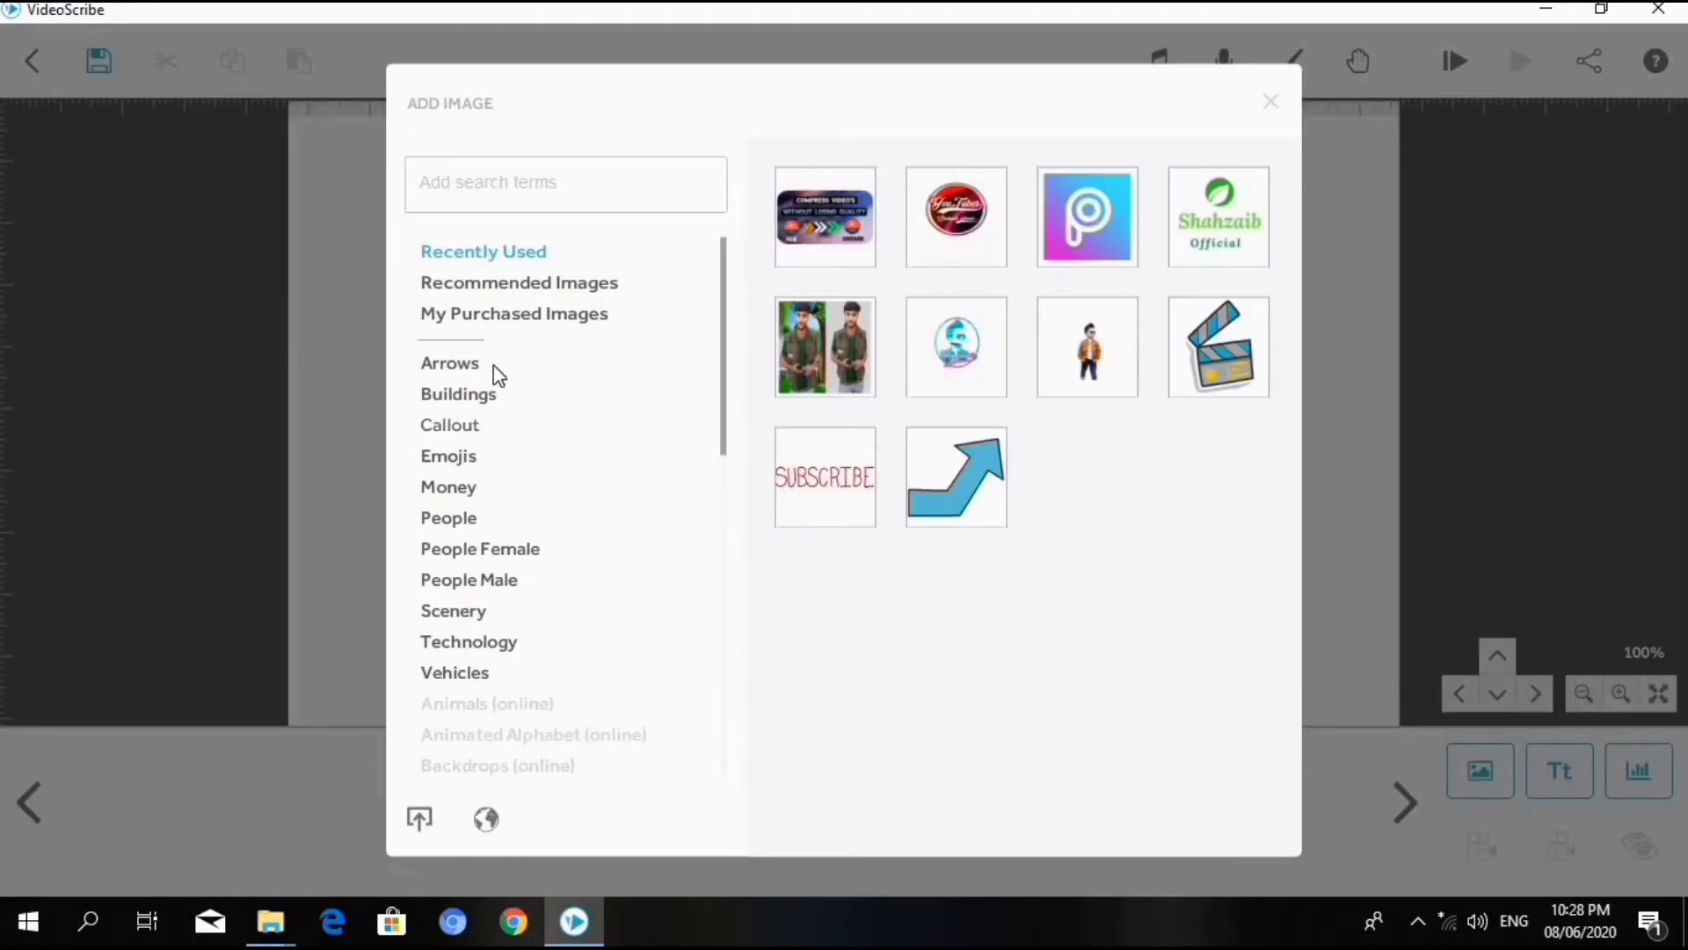
{"action": "left_click", "coordinate": [445, 370]}
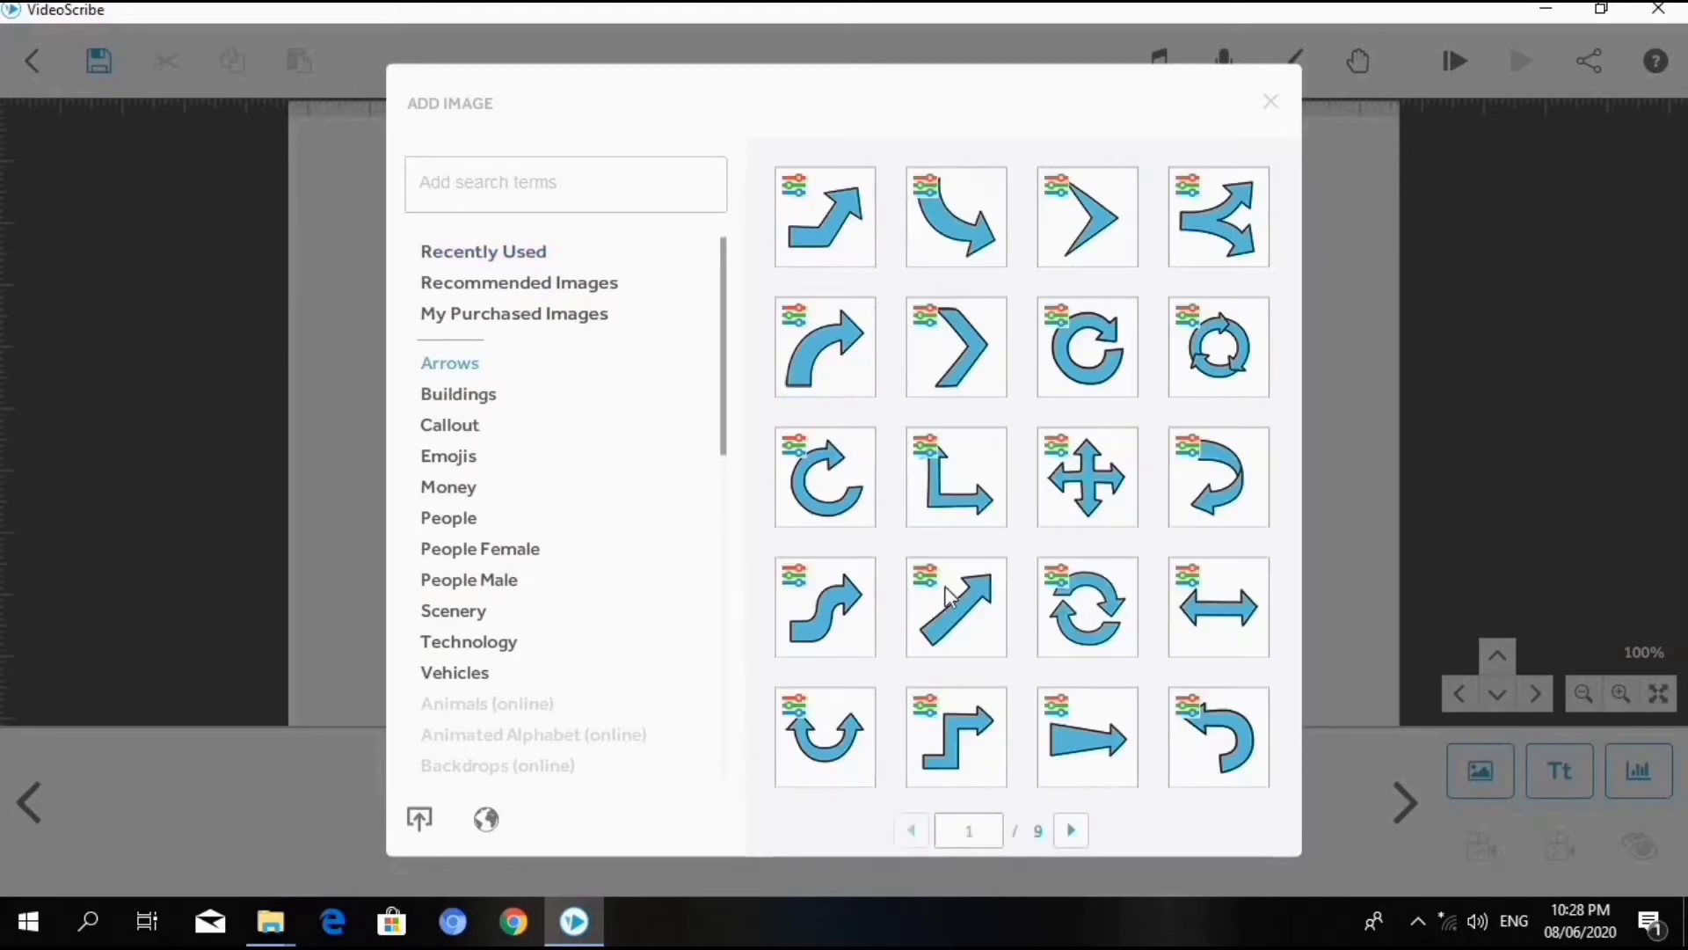
{"action": "left_click", "coordinate": [466, 431]}
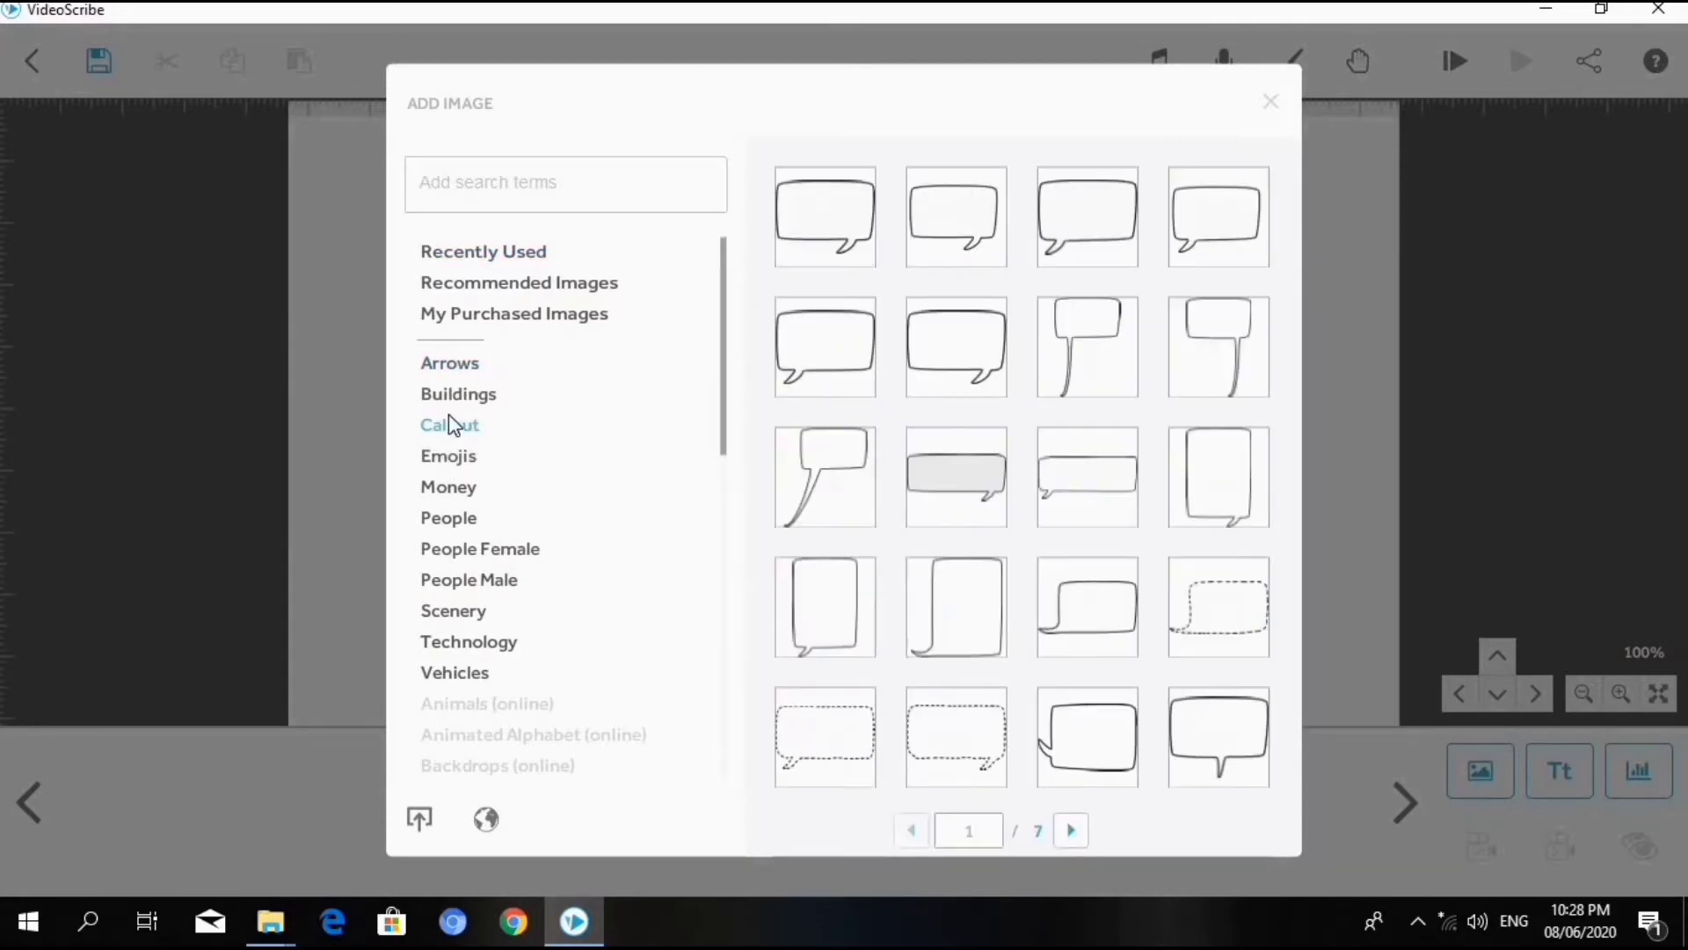
{"action": "left_click", "coordinate": [455, 373]}
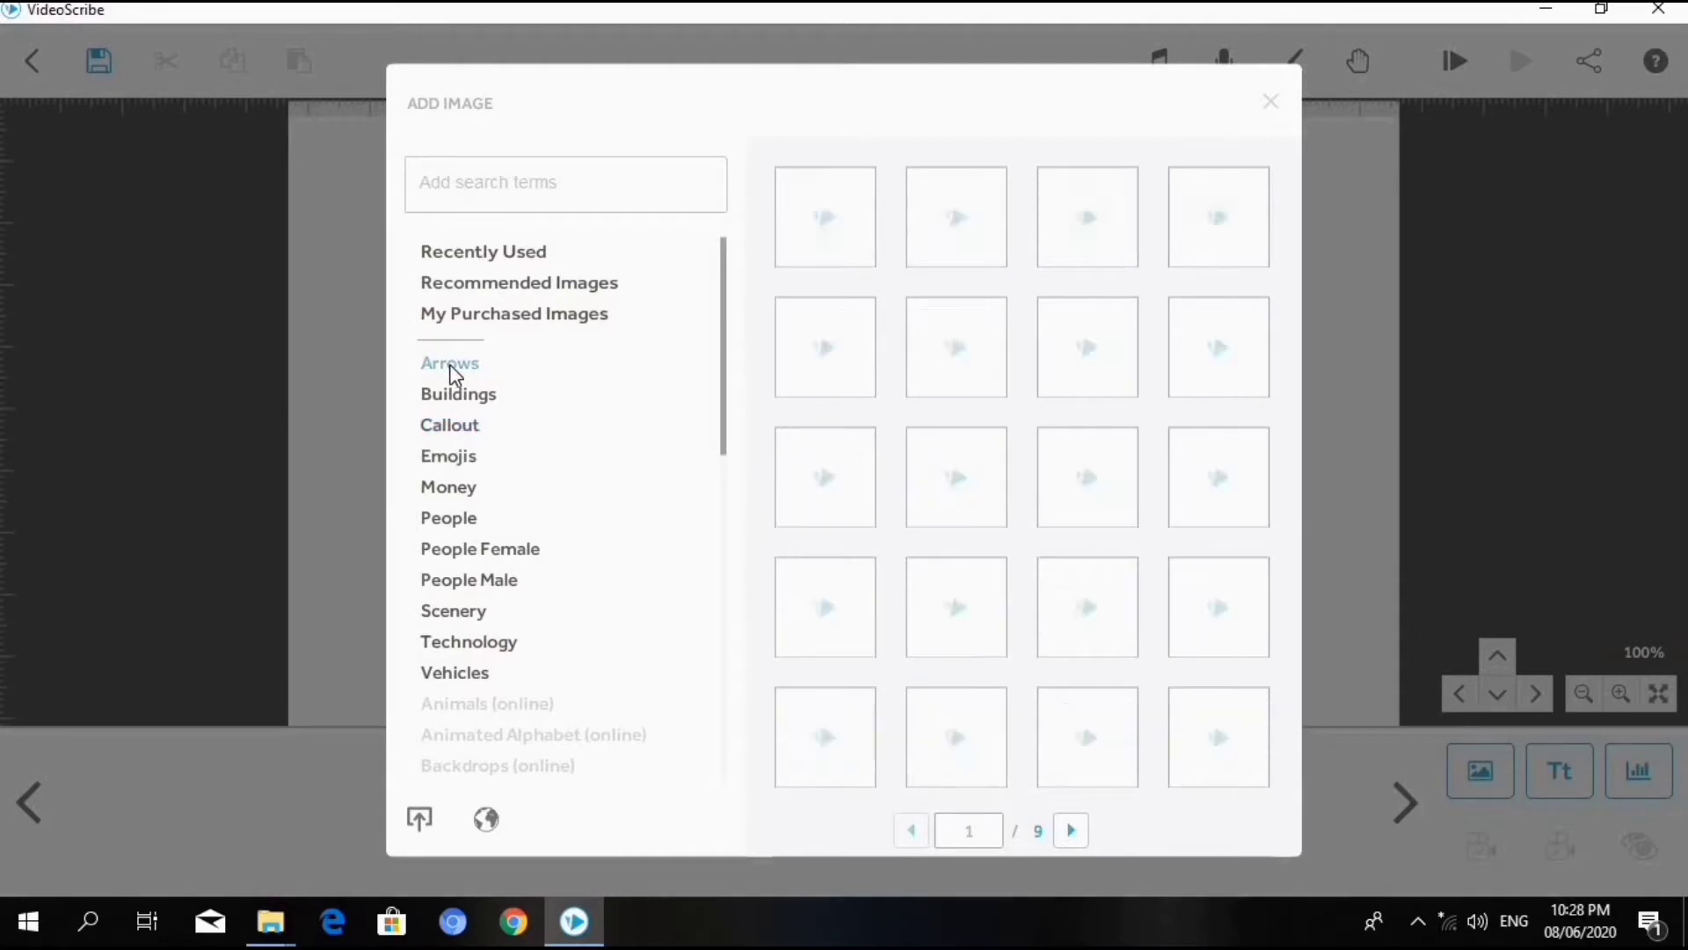
{"action": "left_click", "coordinate": [446, 521]}
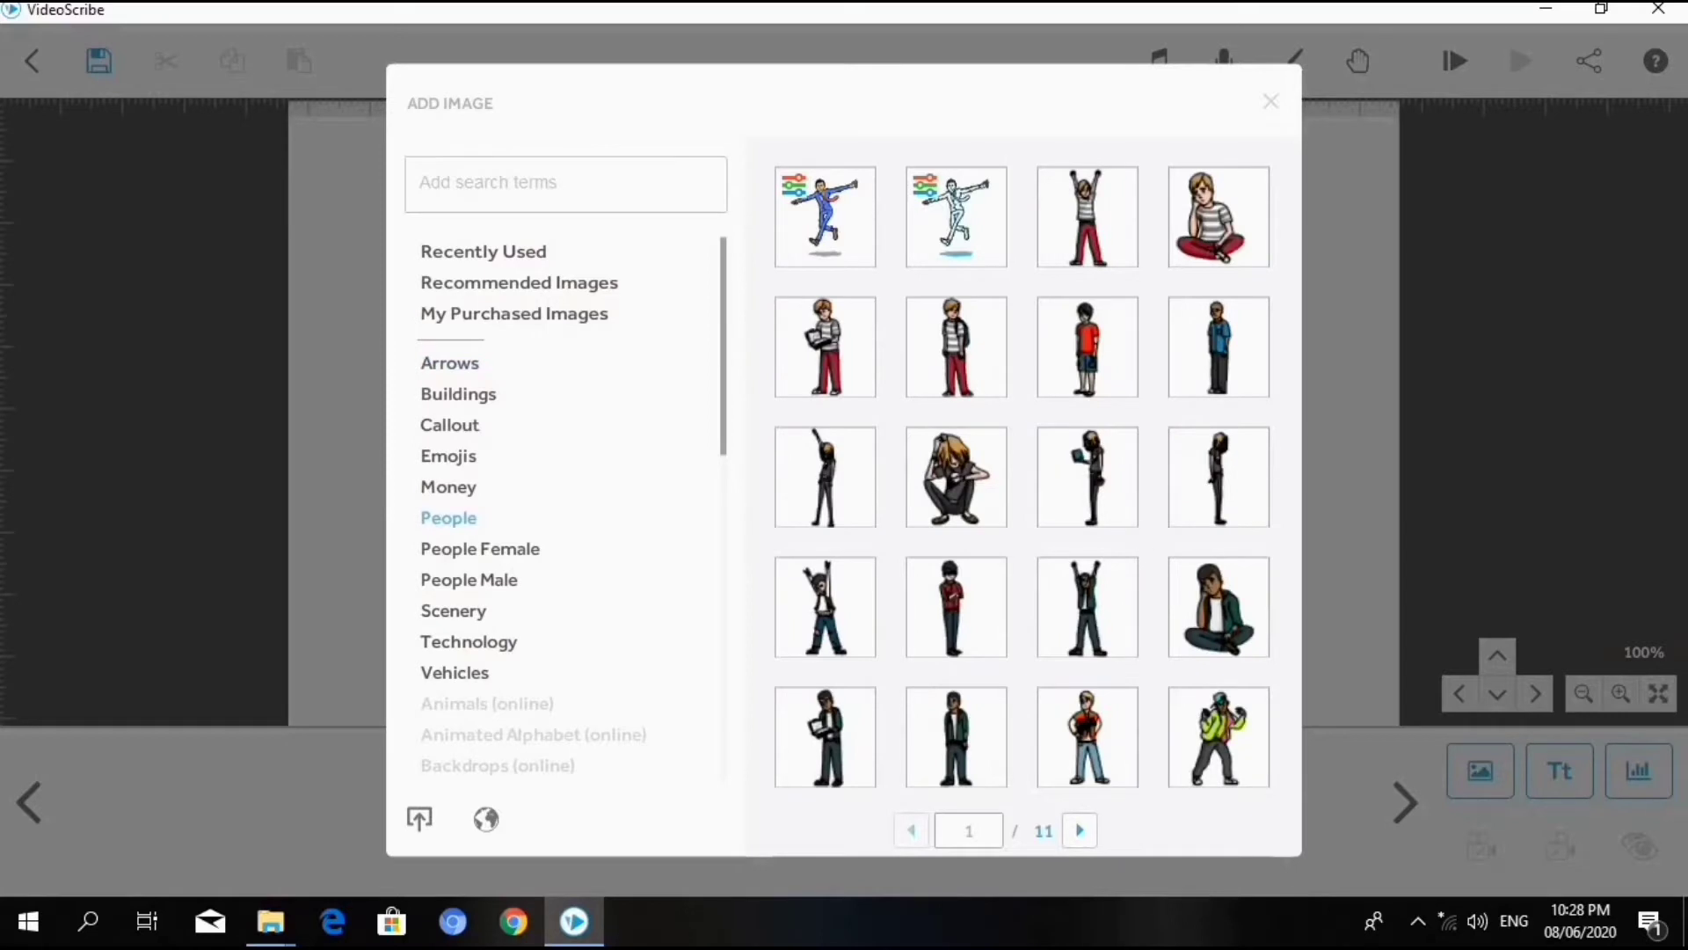
{"action": "left_click", "coordinate": [1219, 227]}
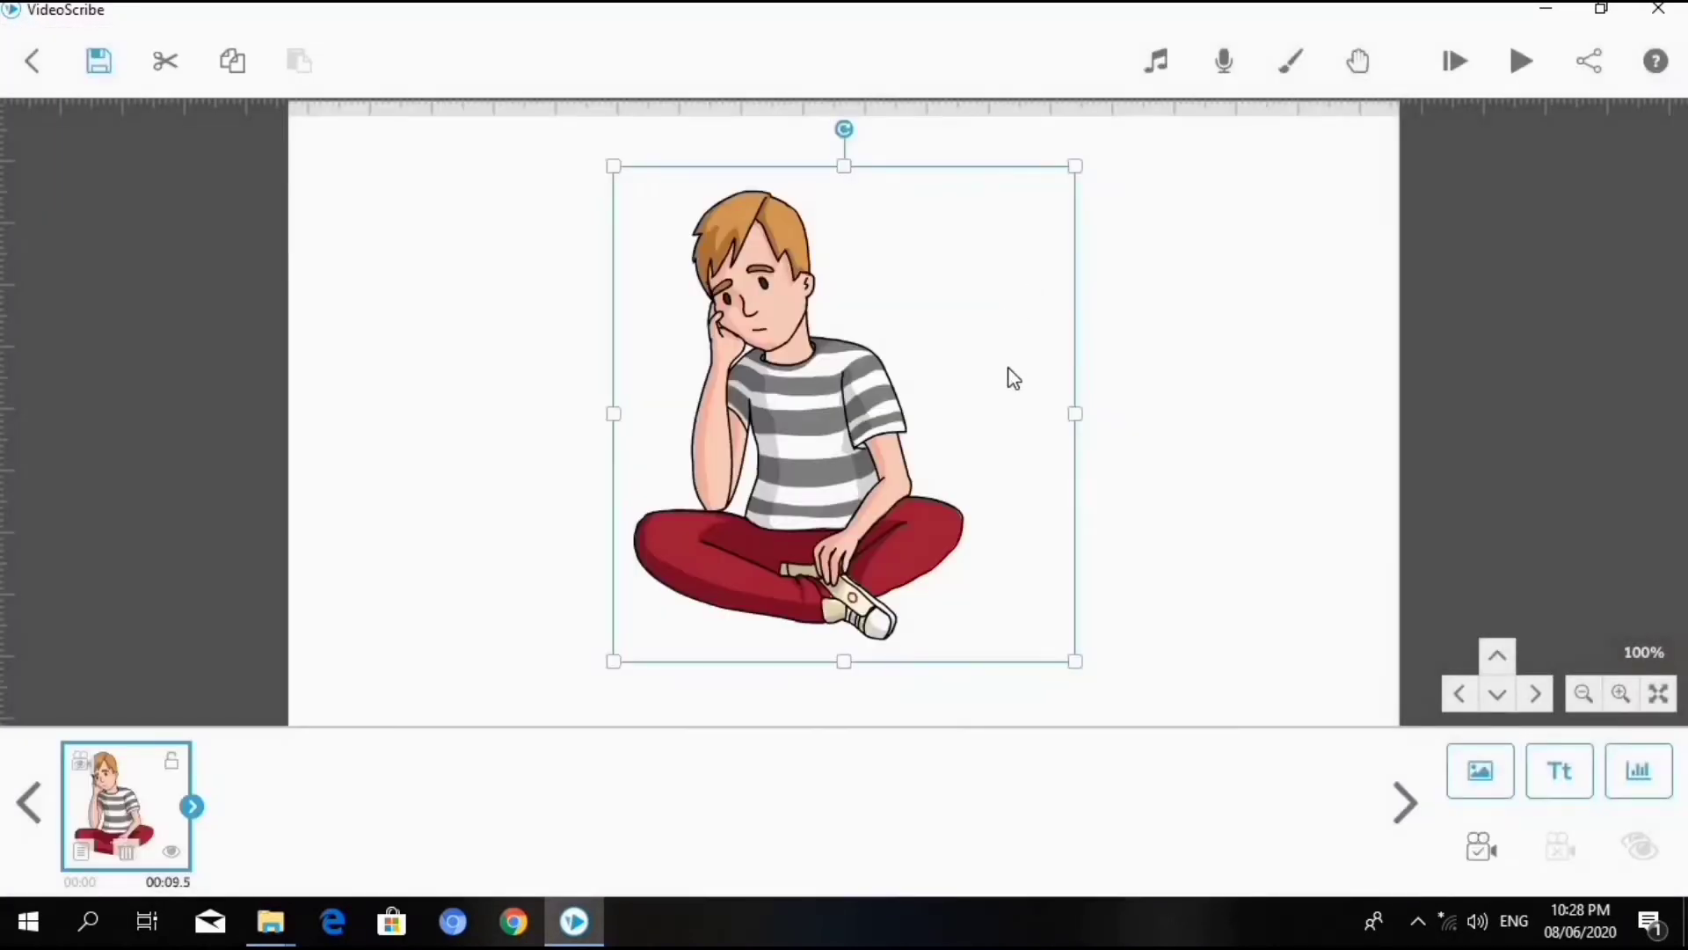
- Shrink the boy image, tilt it slightly clockwise and place it in the left half of the canvas
{"action": "left_click_drag", "start_coordinate": [979, 471], "coordinate": [867, 486]}
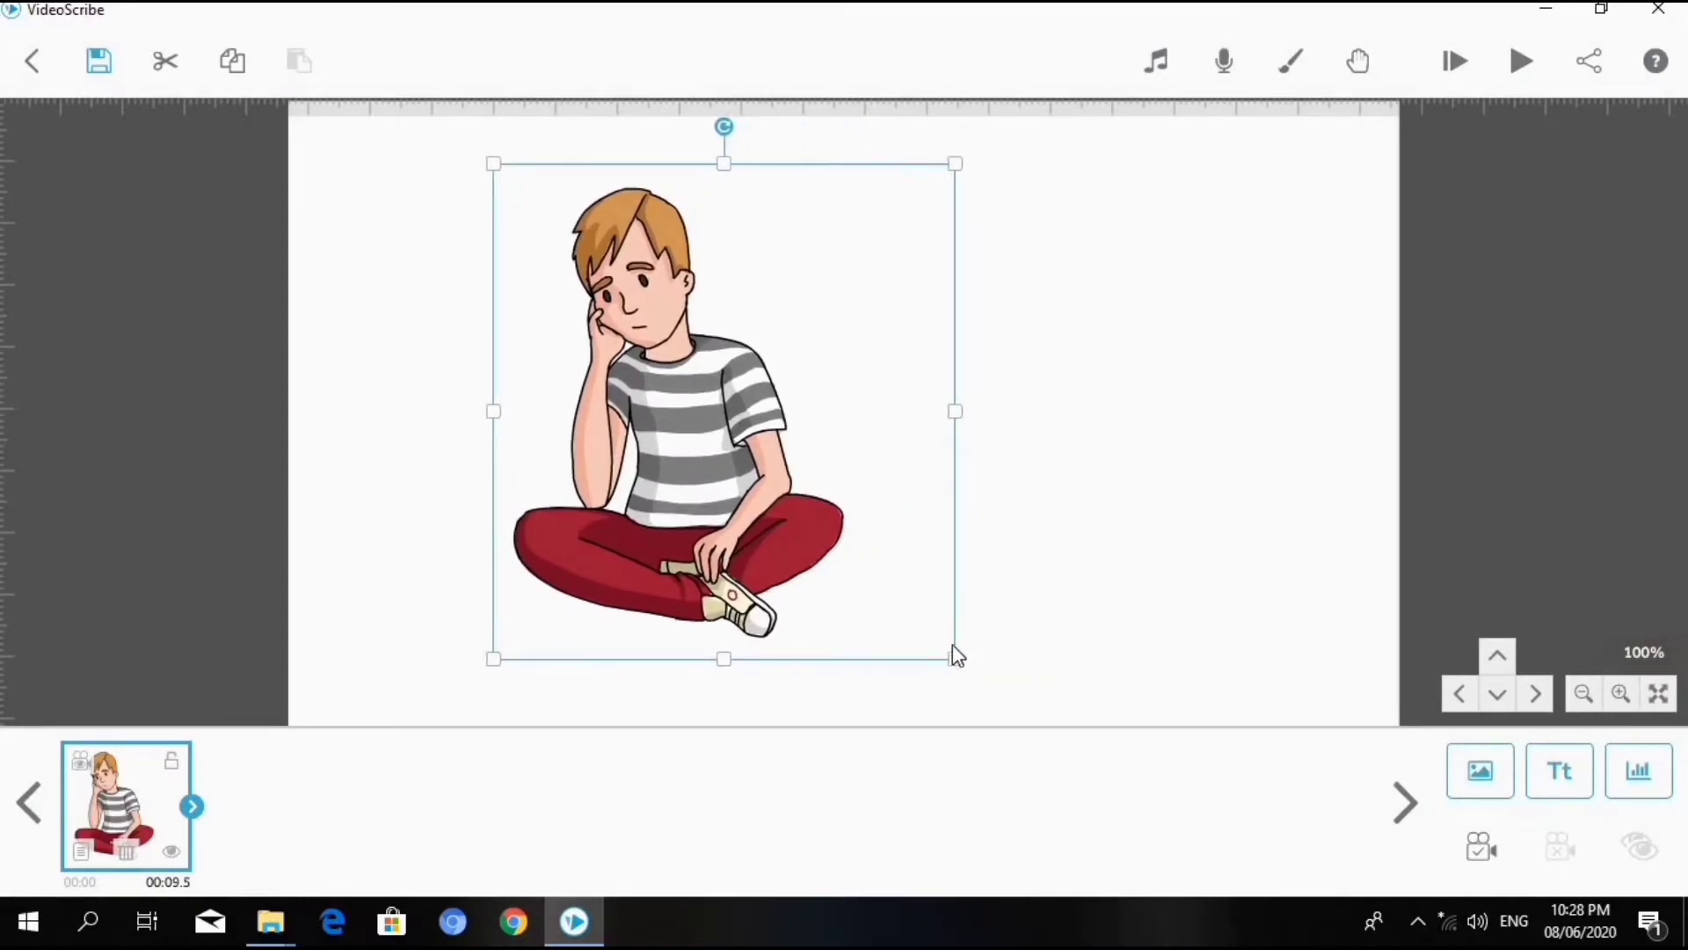
{"action": "left_click_drag", "start_coordinate": [955, 659], "coordinate": [911, 583]}
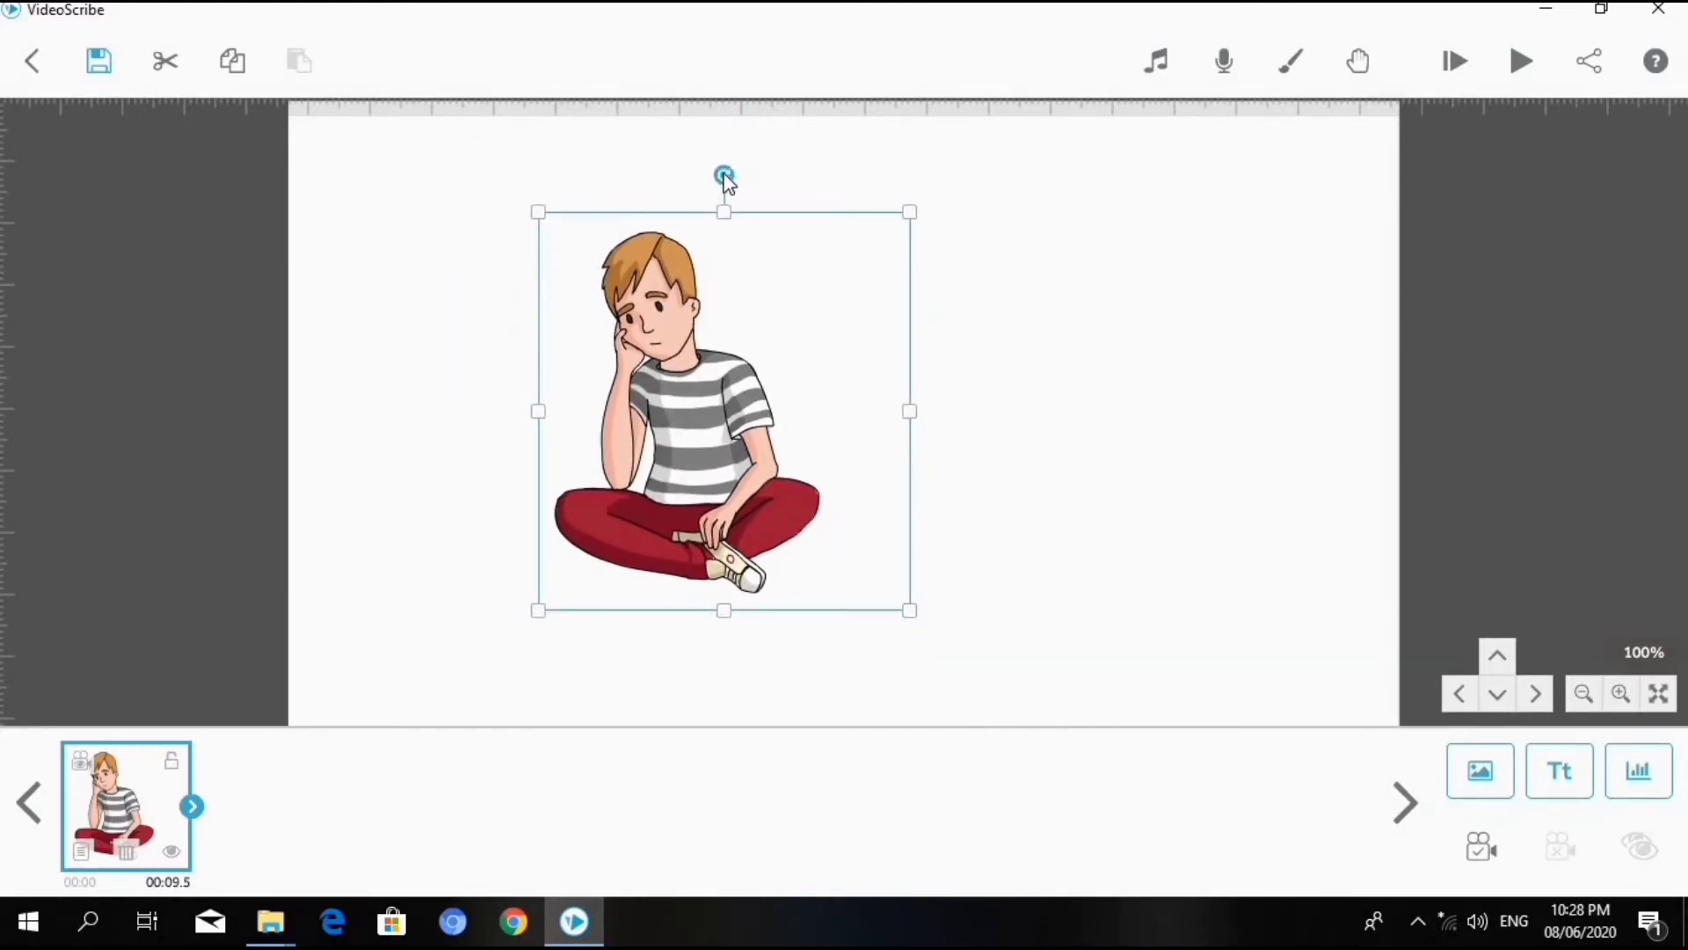
{"action": "mouse_move", "coordinate": [717, 178]}
{"action": "left_mouse_down"}
{"action": "mouse_move", "coordinate": [688, 211]}
{"action": "mouse_move", "coordinate": [683, 185]}
{"action": "mouse_move", "coordinate": [733, 207]}
{"action": "left_mouse_up"}
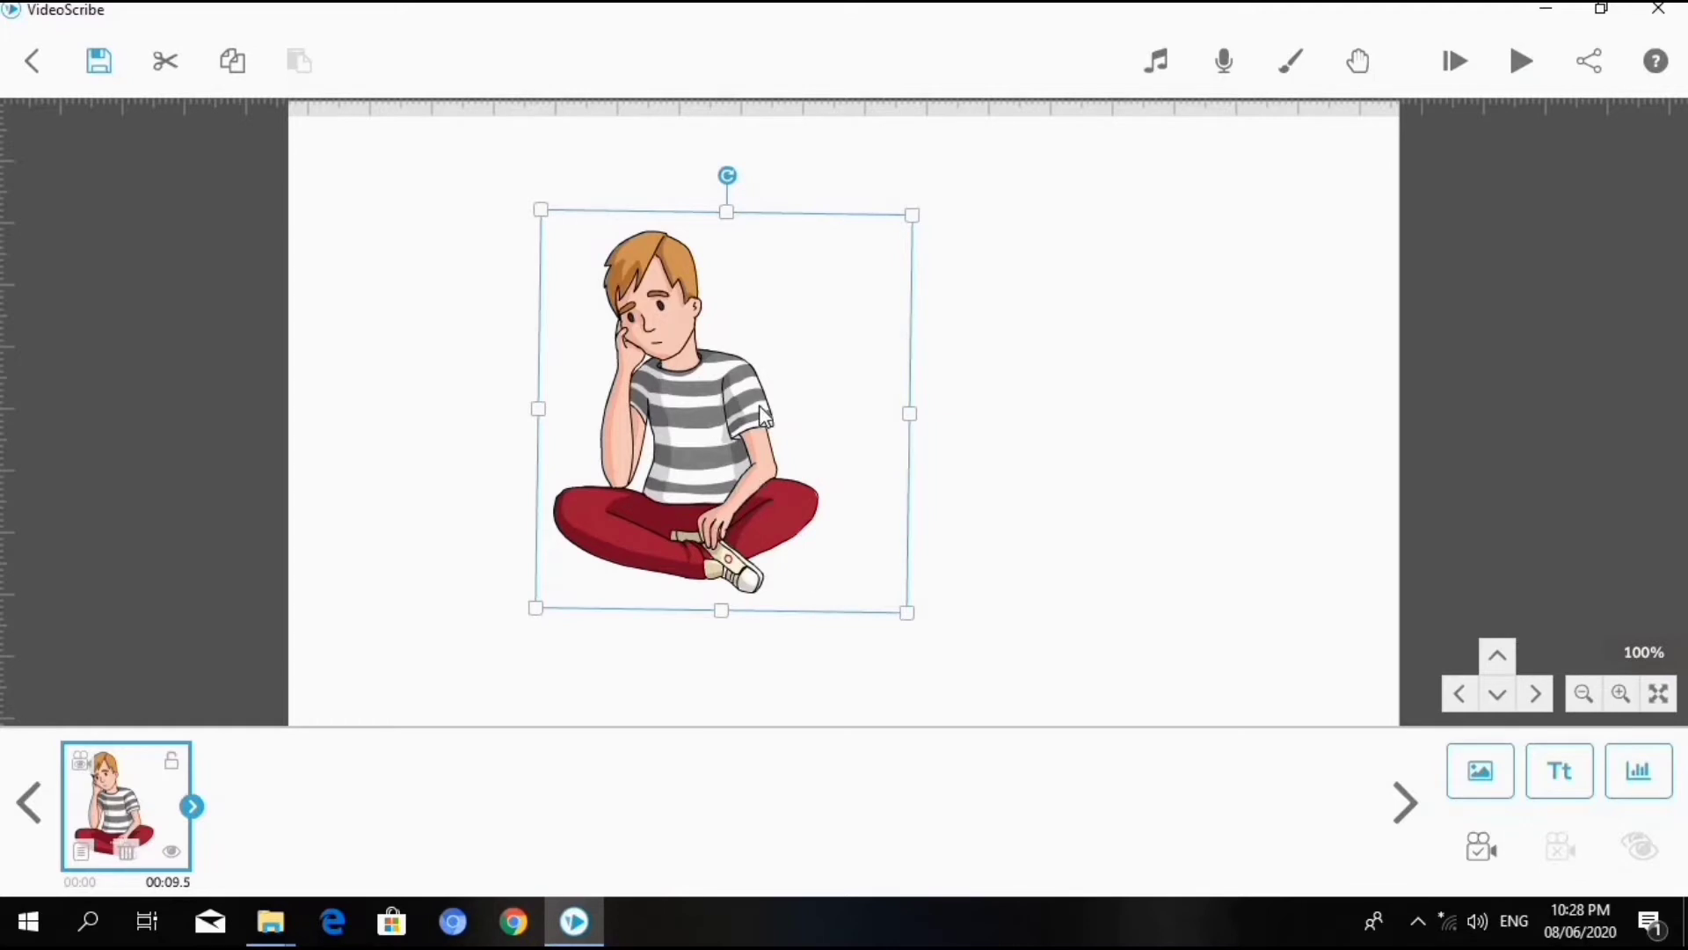
{"action": "left_click_drag", "start_coordinate": [758, 403], "coordinate": [561, 437]}
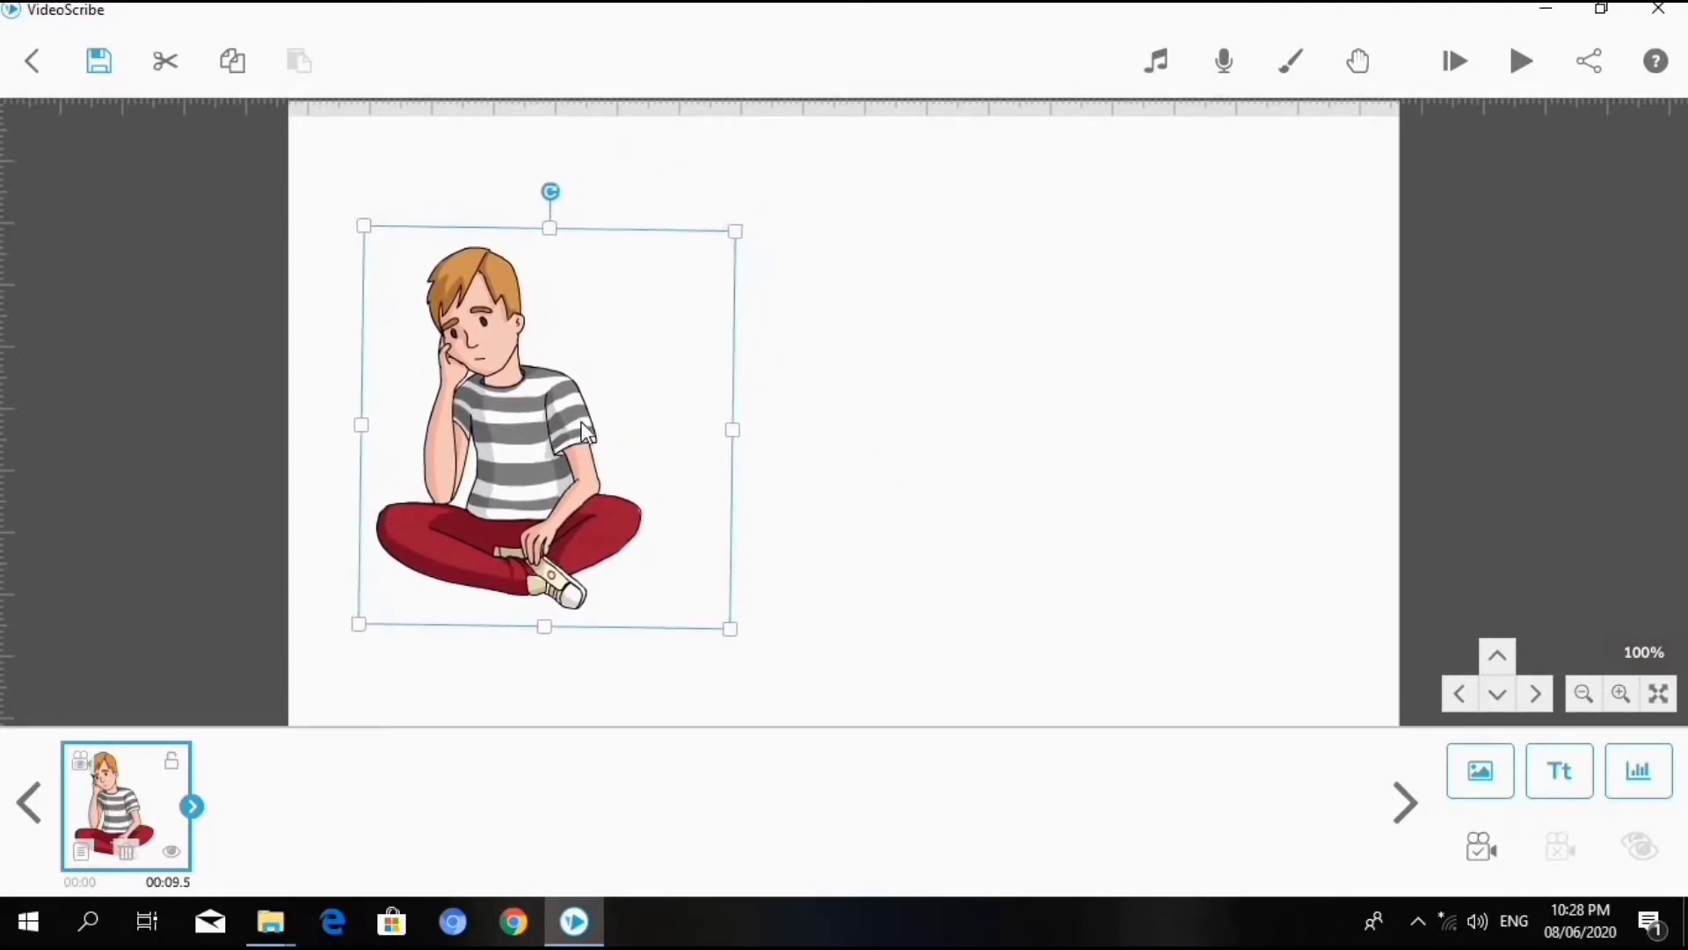
- Deselect the boy image and preview the scribe from the start
{"action": "left_click", "coordinate": [963, 515]}
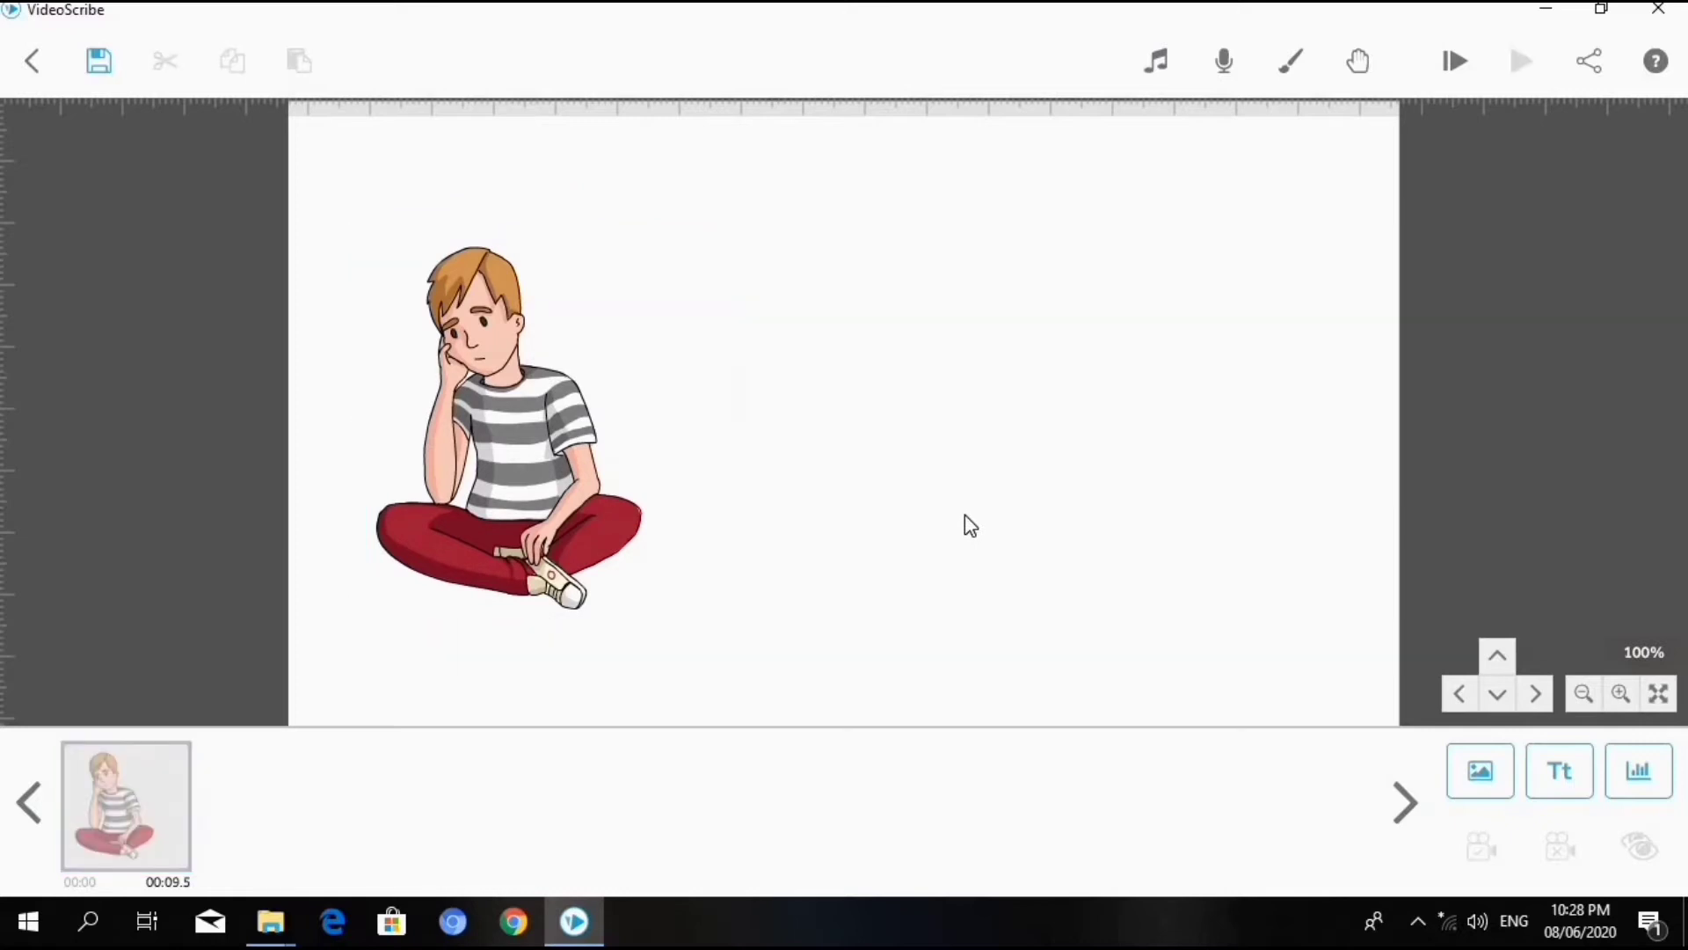
{"action": "left_click", "coordinate": [1447, 72]}
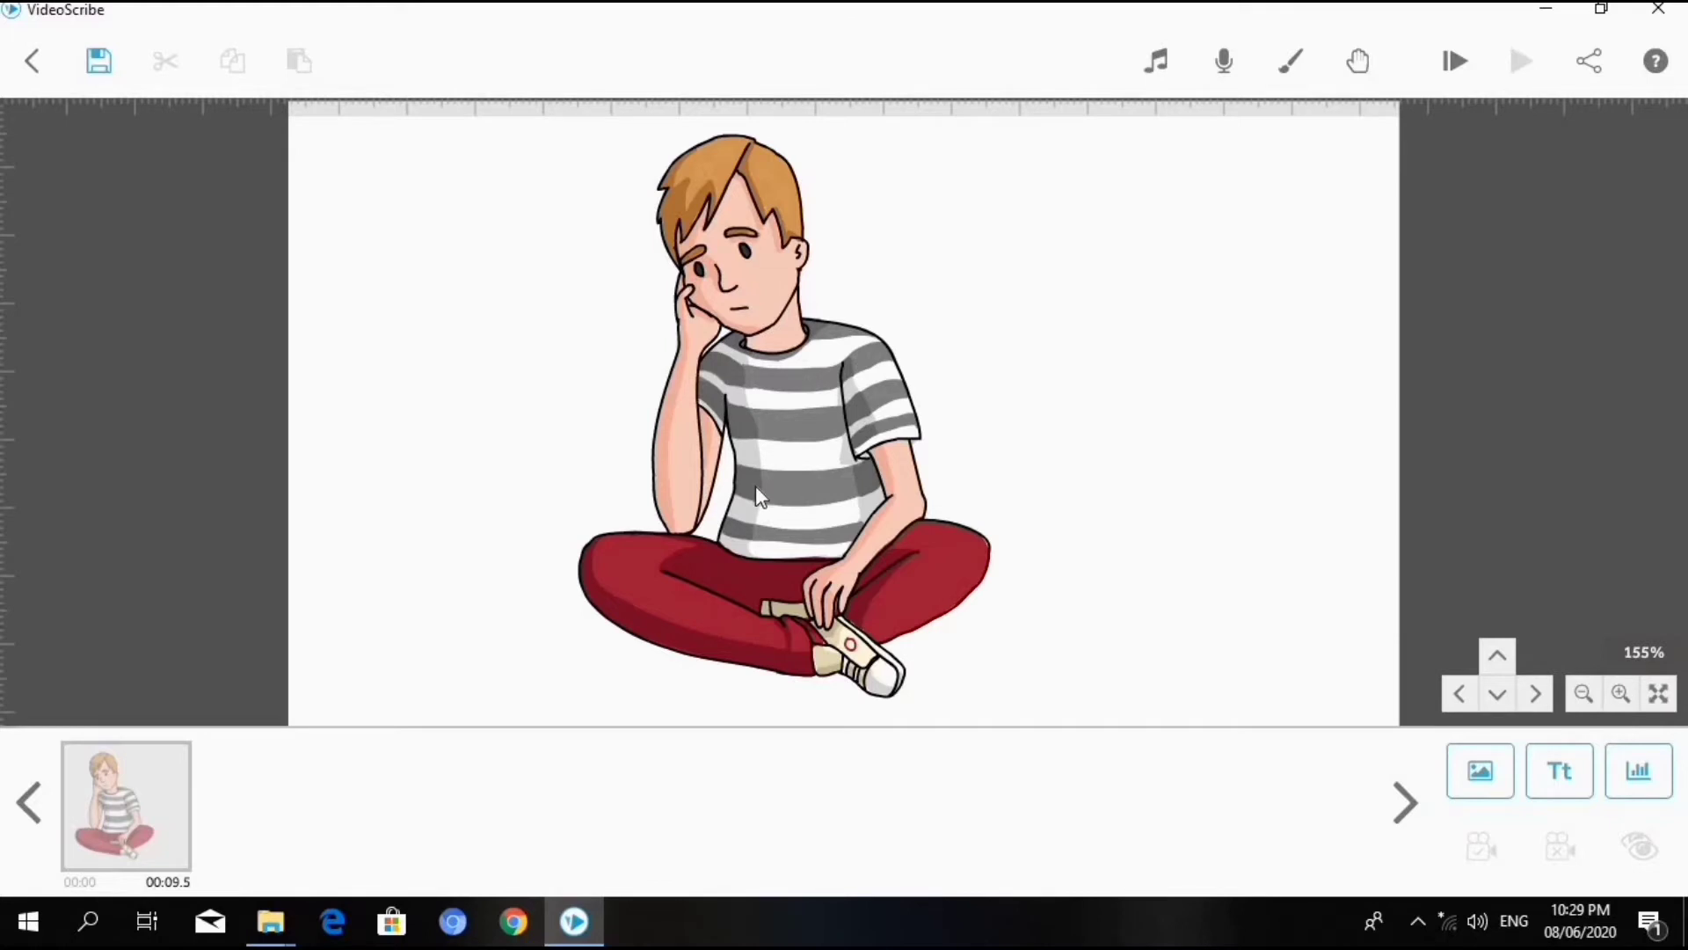
- Move the boy image toward the left edge of the canvas and set its camera to the current position
{"action": "left_click_drag", "start_coordinate": [837, 405], "coordinate": [636, 419]}
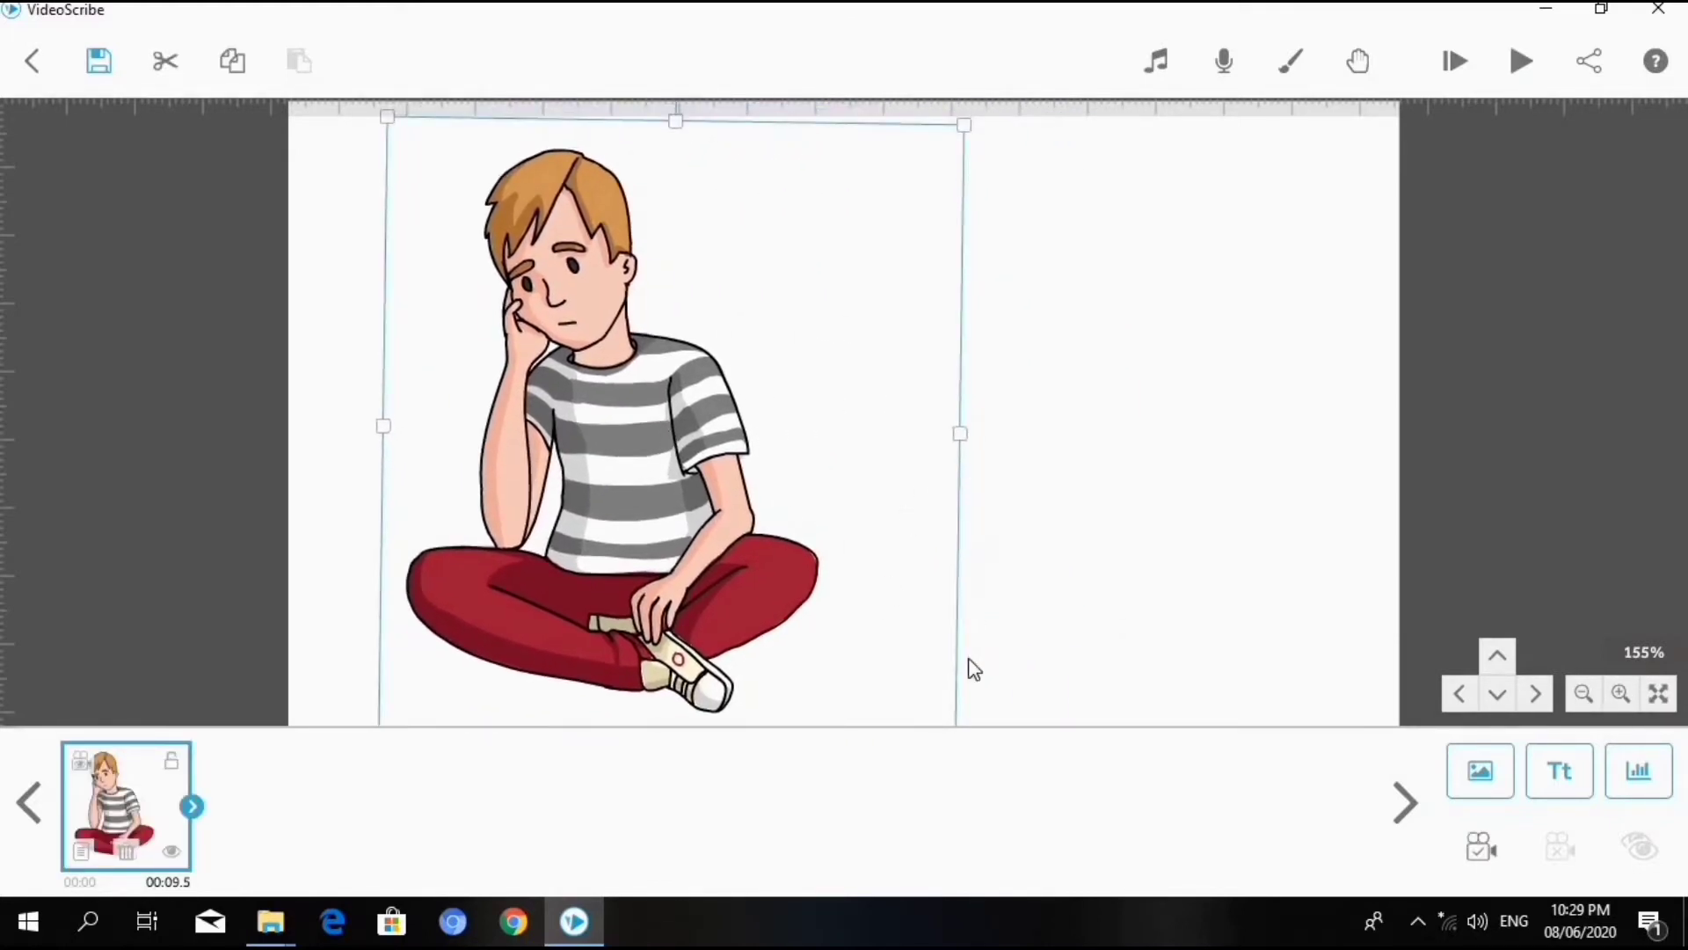
{"action": "left_click_drag", "start_coordinate": [673, 573], "coordinate": [619, 572]}
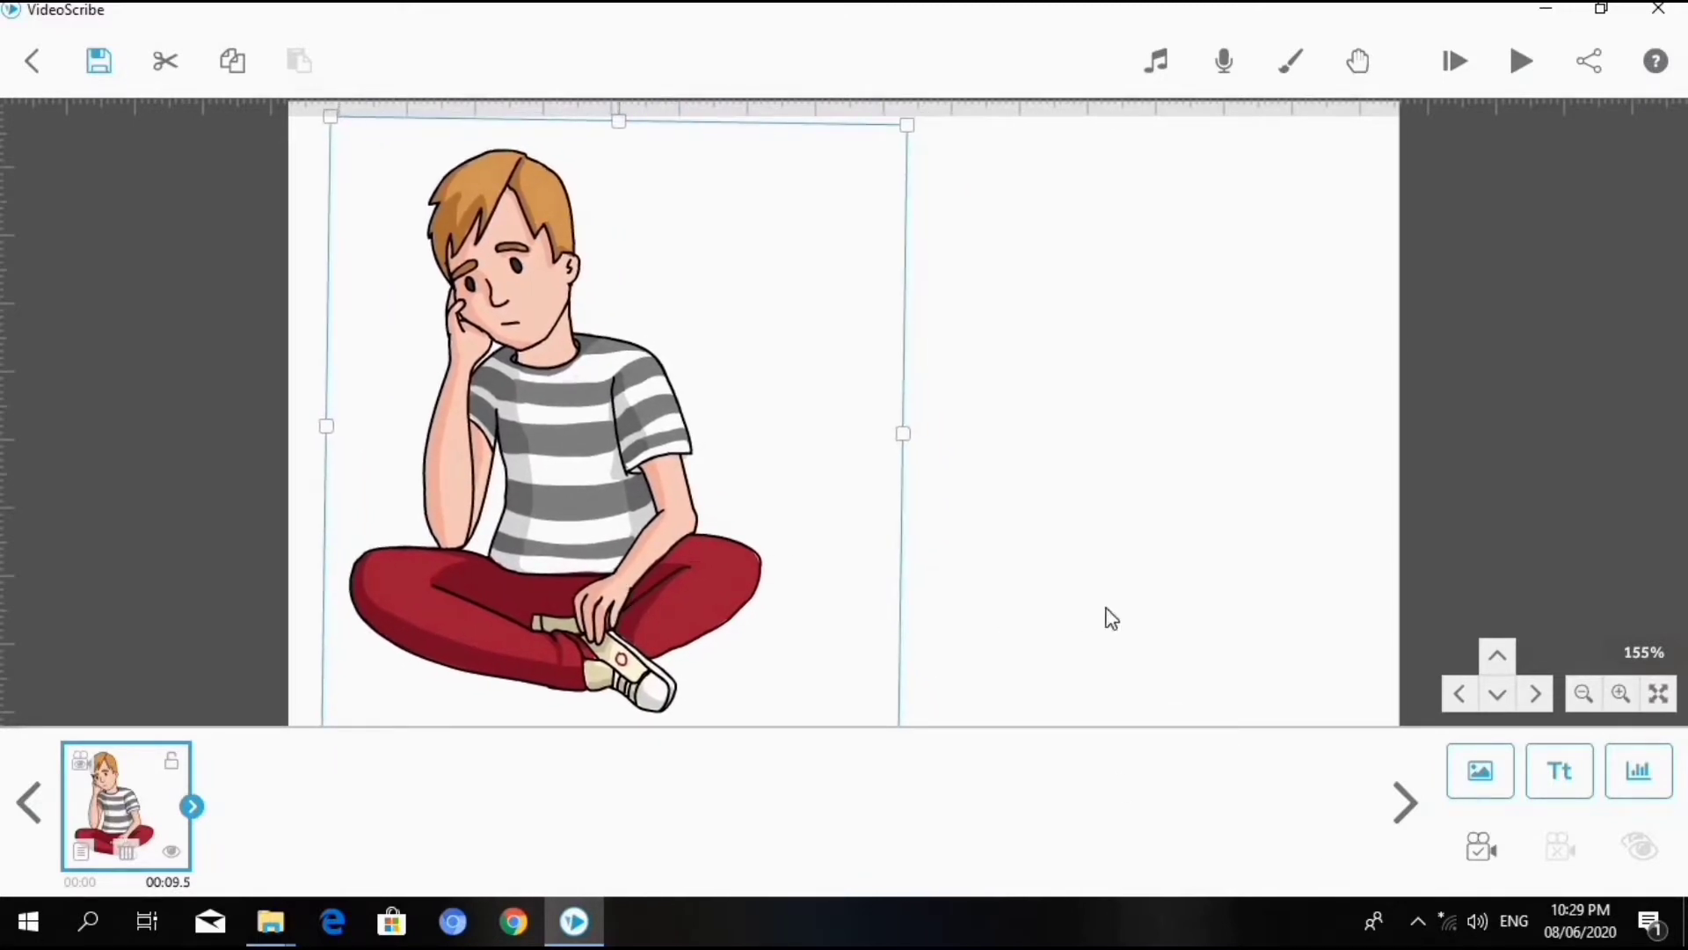
{"action": "left_click", "coordinate": [1479, 849]}
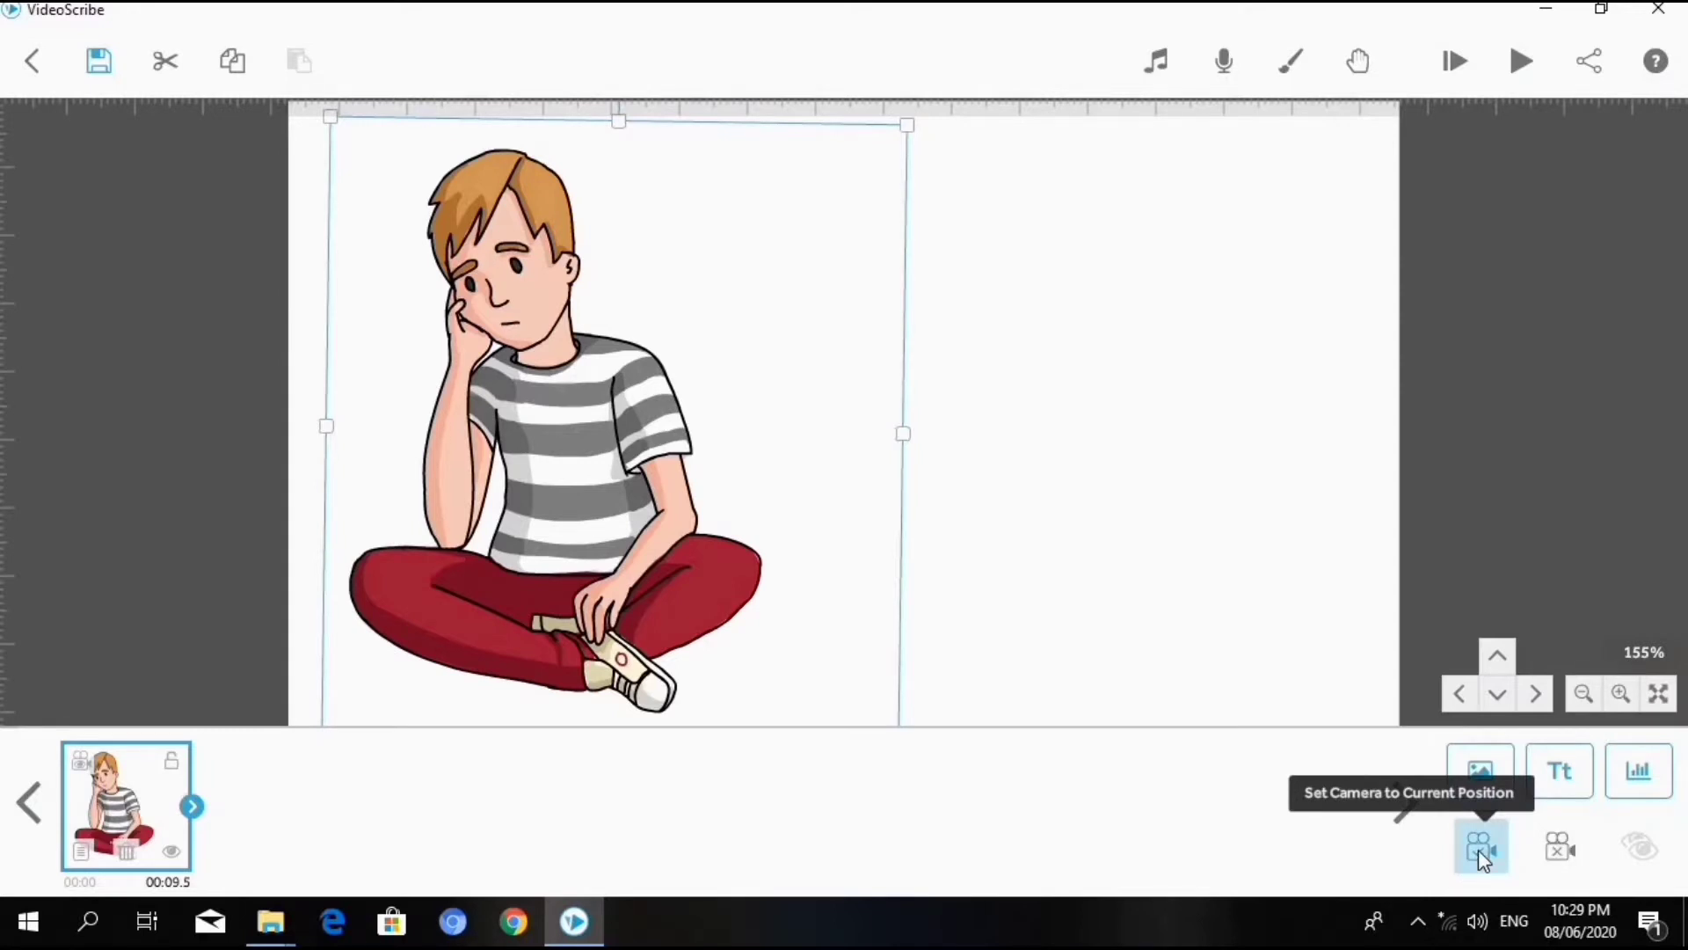
- Preview the scribe, turn off Zoom at end during playback, and stop the preview
{"action": "left_click", "coordinate": [1523, 60]}
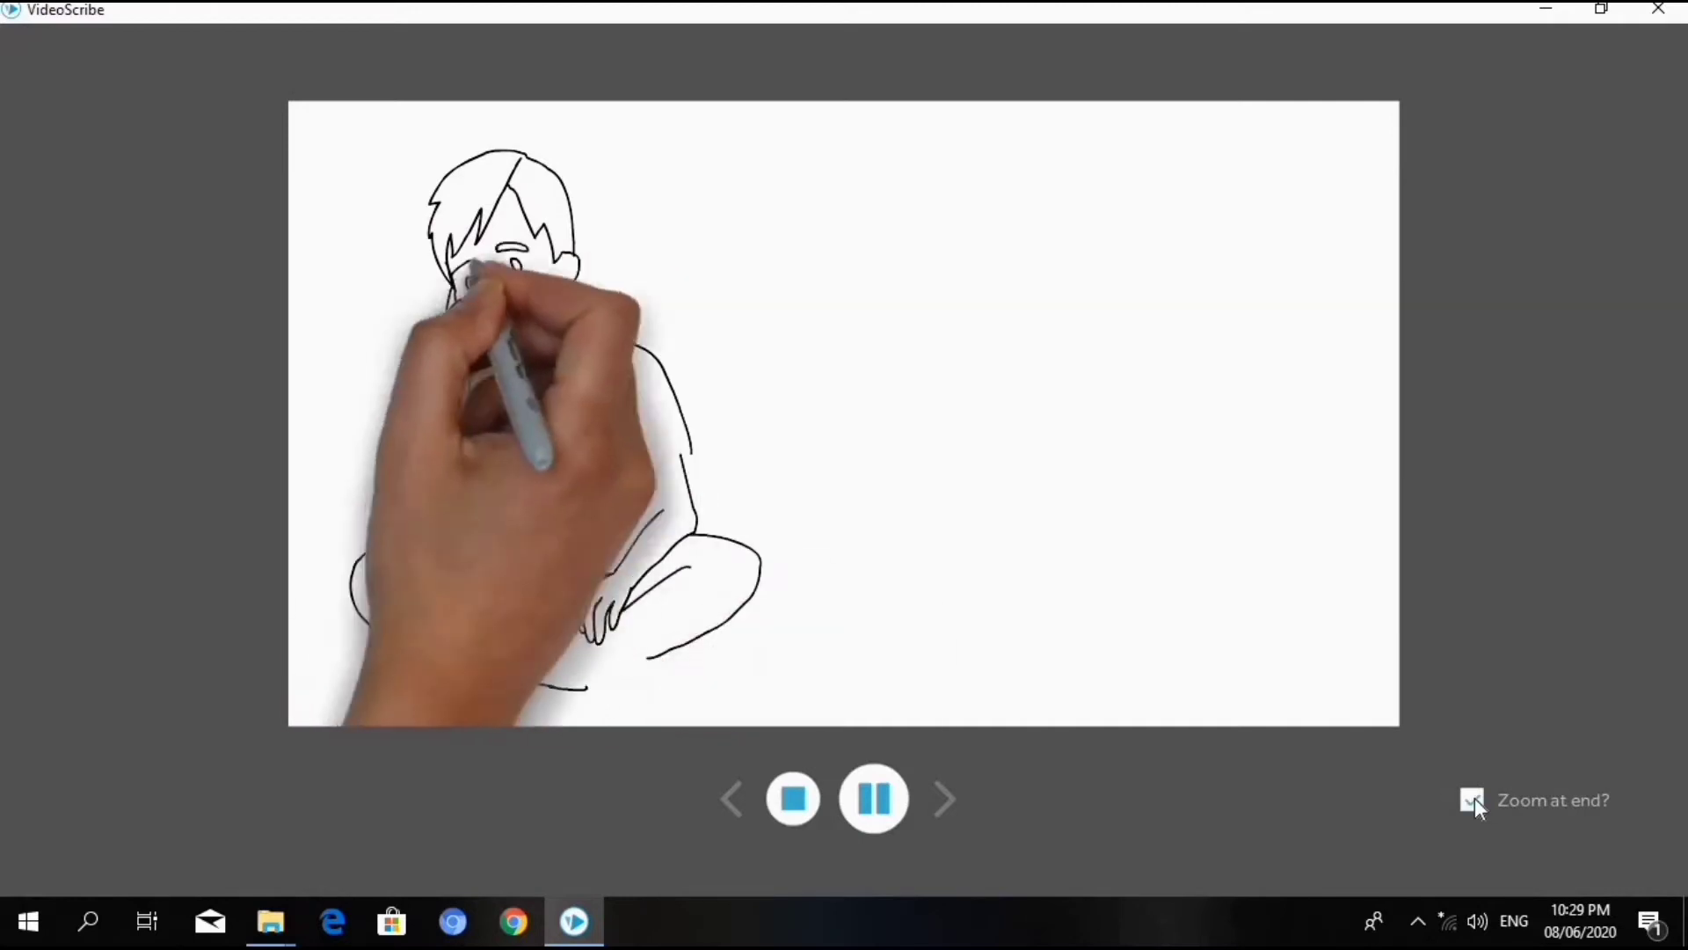
{"action": "left_click", "coordinate": [1474, 798]}
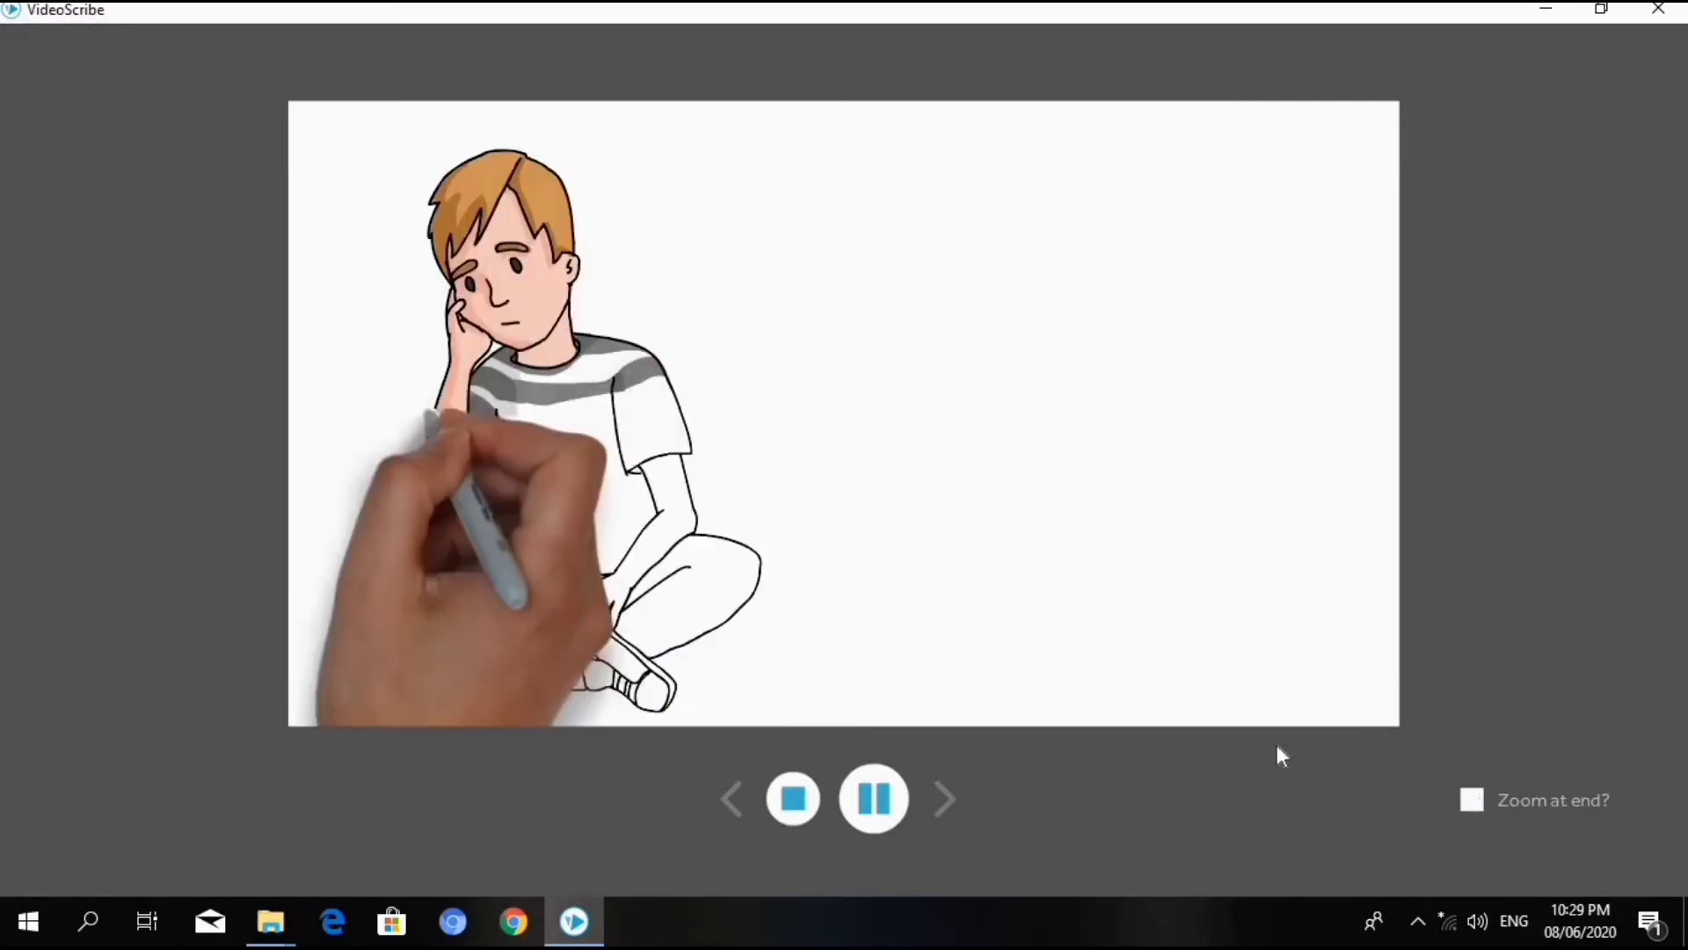
{"action": "left_click", "coordinate": [798, 784]}
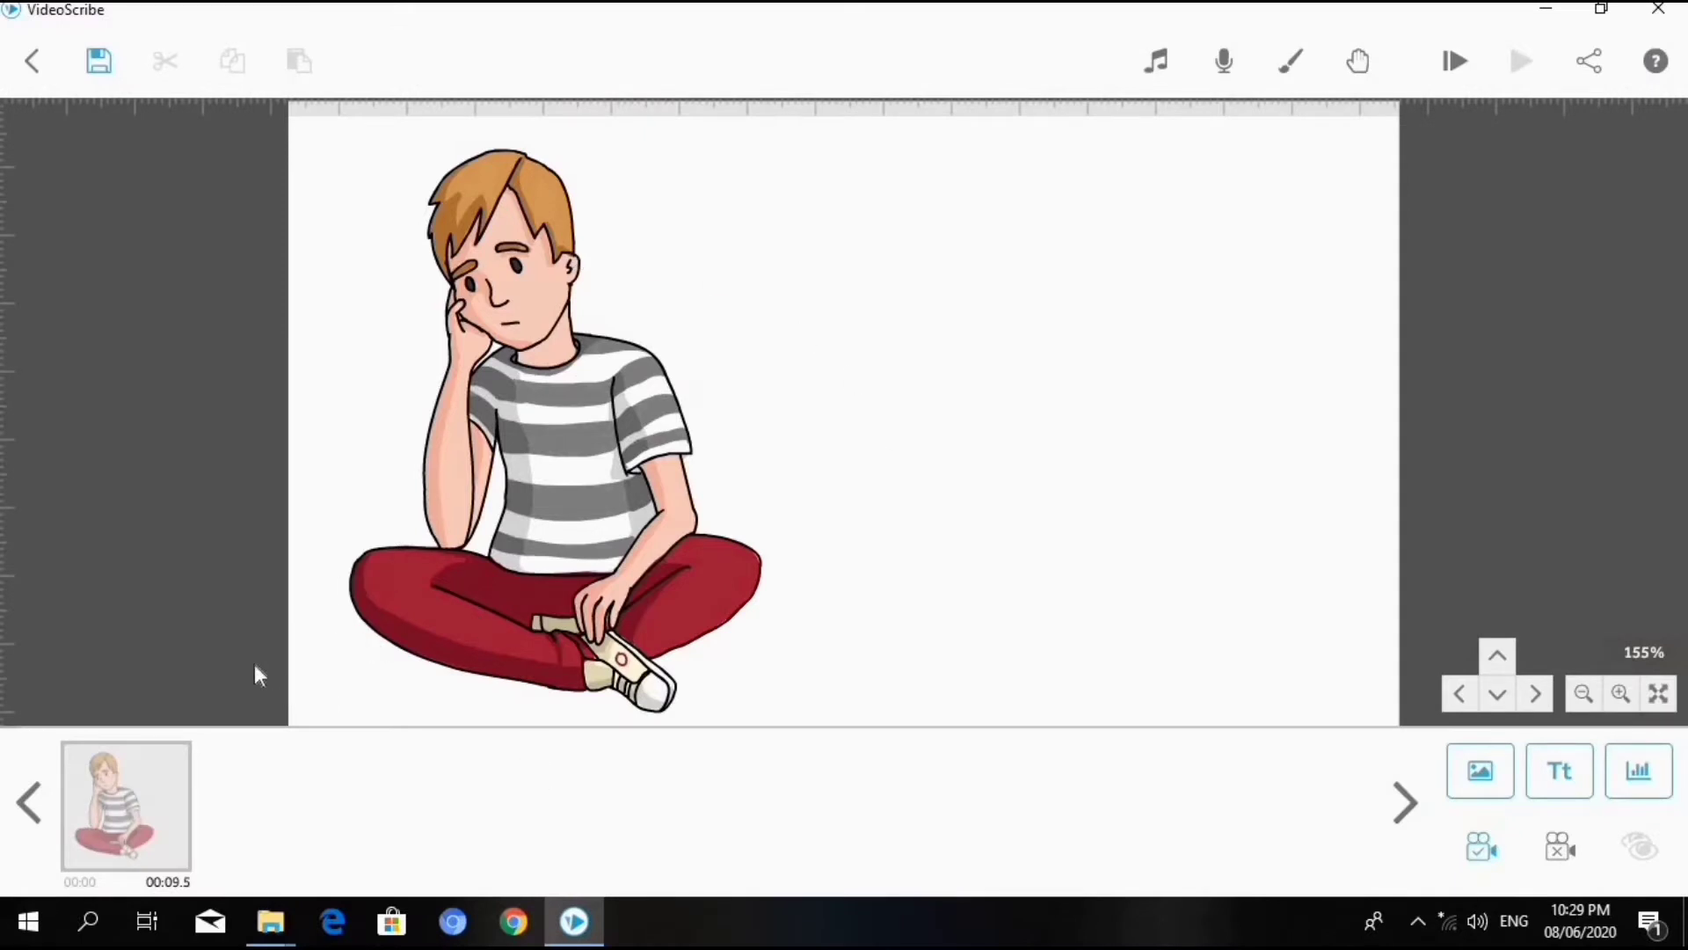
- Start a new text element reading "who are you?" and set its font to Arial Black
{"action": "left_click", "coordinate": [1550, 767]}
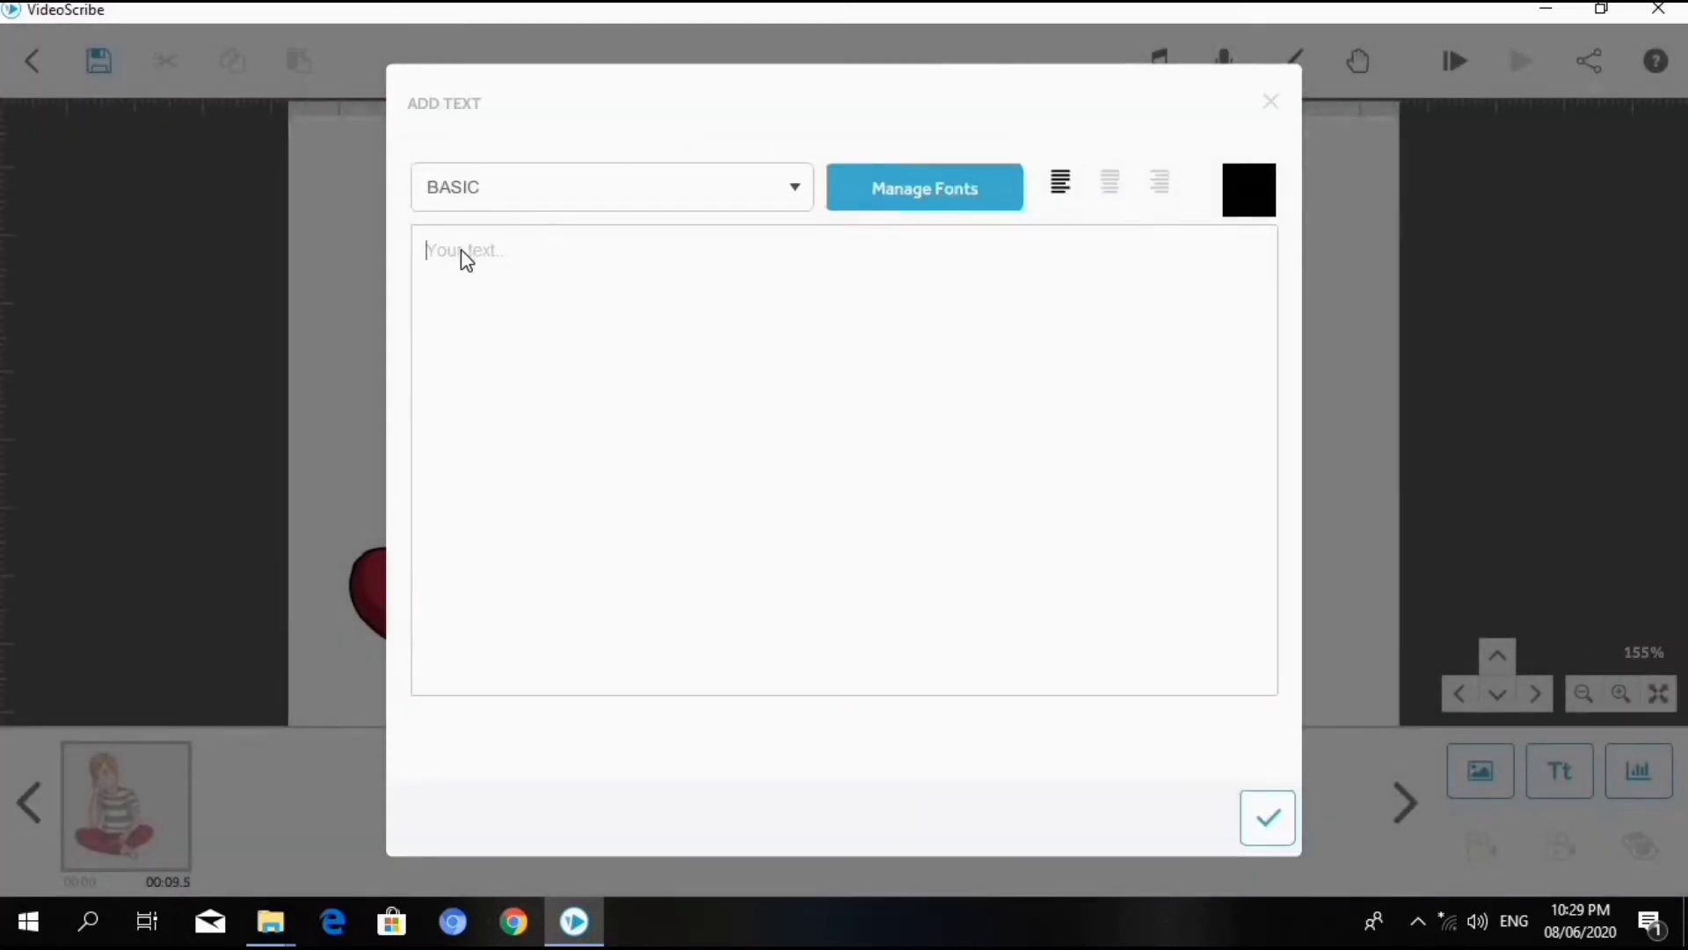
{"action": "type", "text": "wh"}
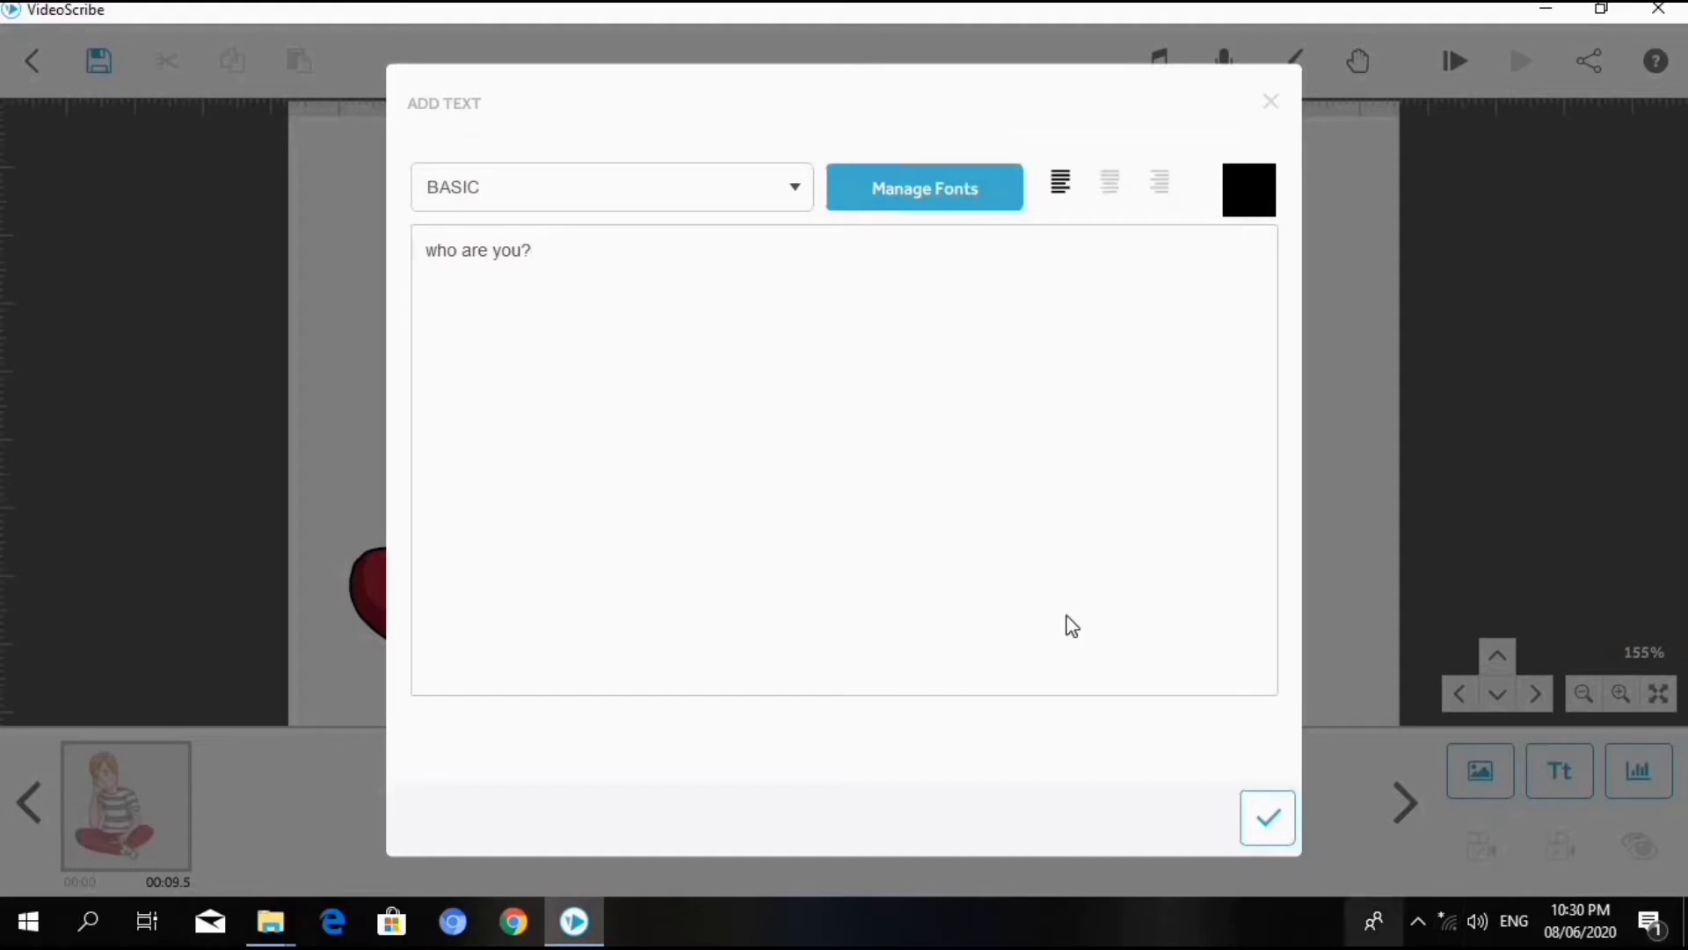
{"action": "left_click", "coordinate": [797, 193]}
{"action": "scroll", "coordinate": [596, 455], "scroll_direction": "down", "scroll_amount": 3}
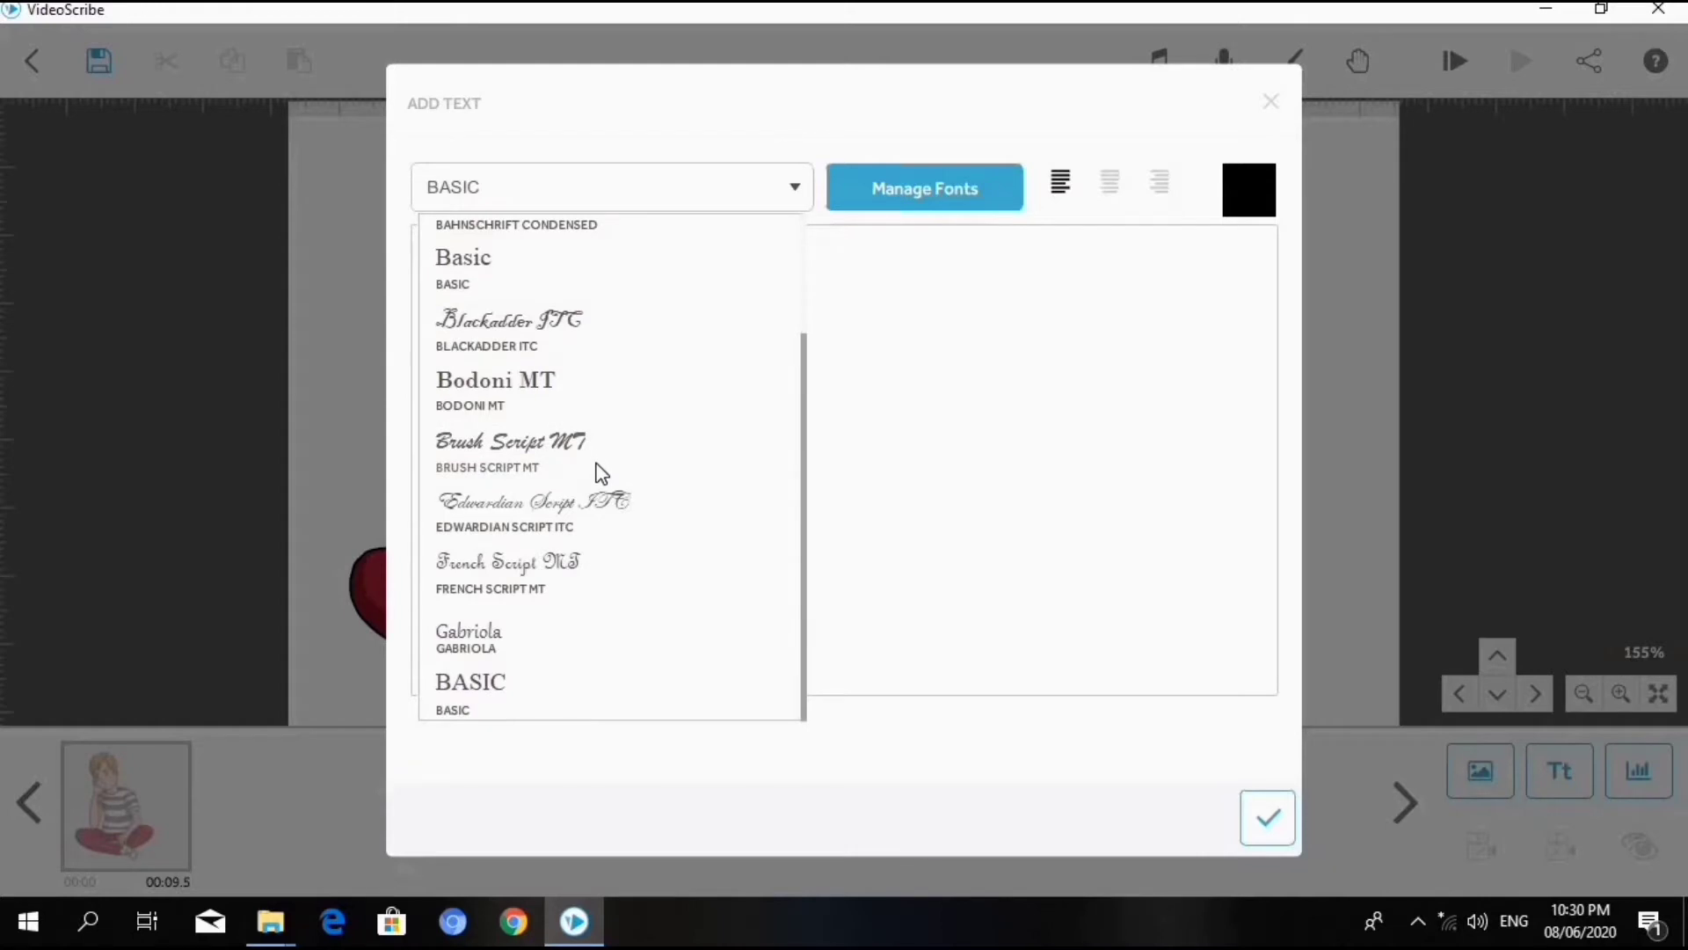
{"action": "scroll", "coordinate": [600, 473], "scroll_direction": "up", "scroll_amount": 3}
{"action": "left_click", "coordinate": [519, 315]}
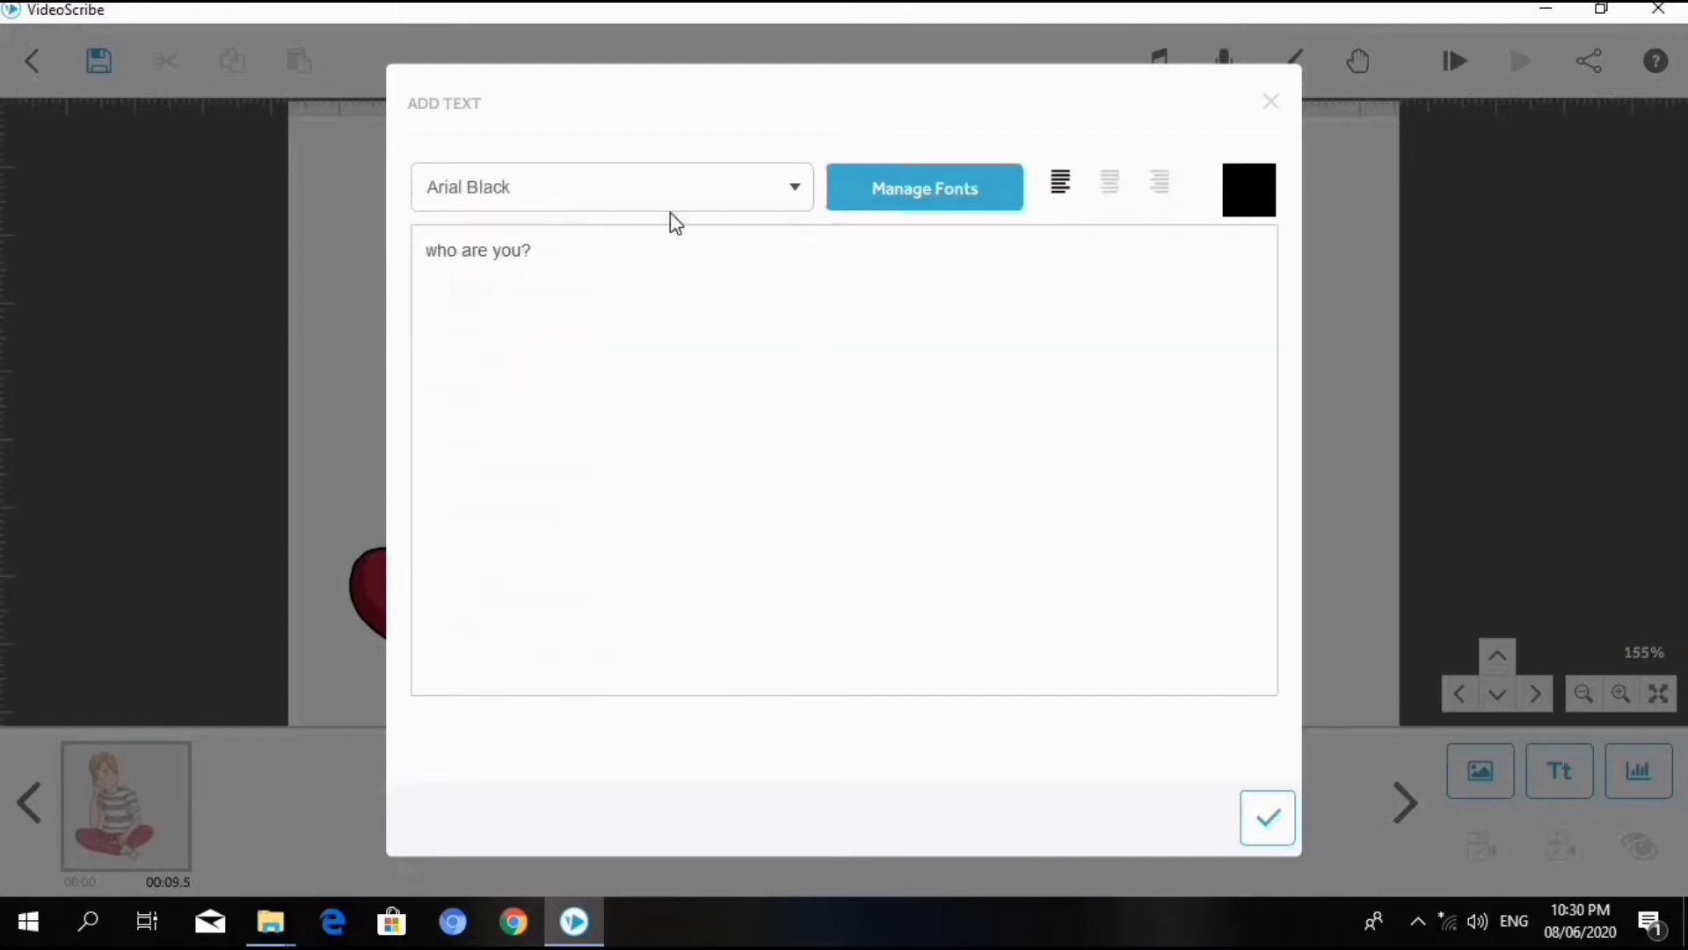
- Set the text's font to Algerian and its colour to #4ca3cb, and add it to the canvas
{"action": "left_click", "coordinate": [719, 203]}
{"action": "left_click", "coordinate": [566, 260]}
{"action": "left_click", "coordinate": [1253, 188]}
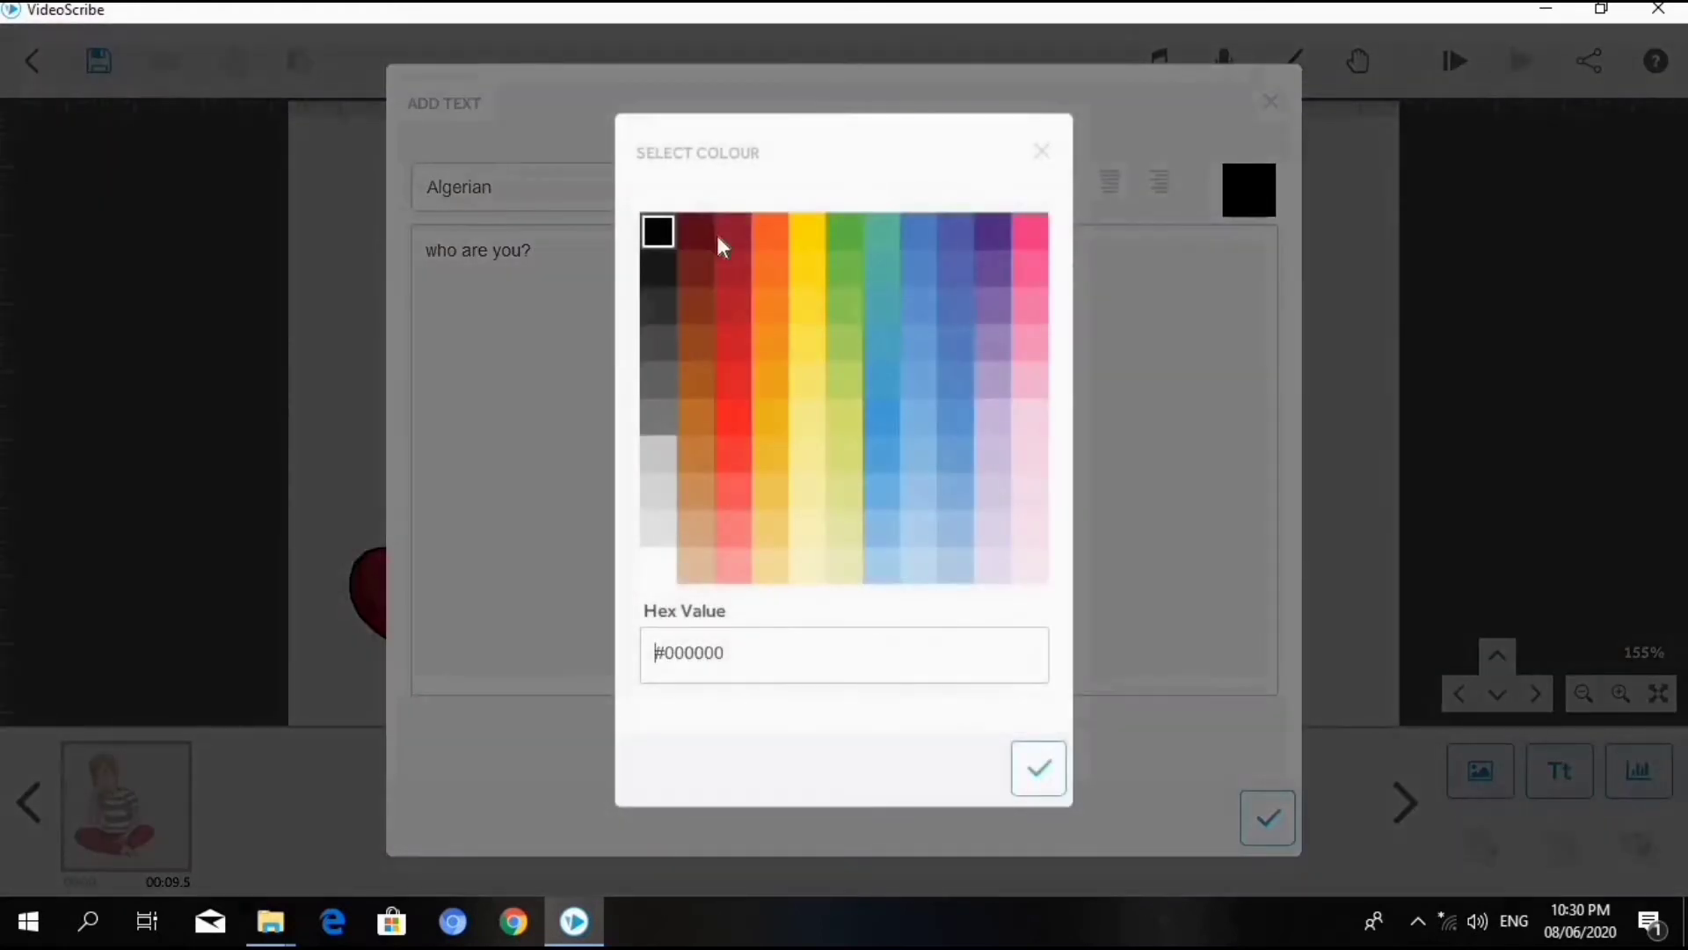
{"action": "left_click", "coordinate": [878, 387]}
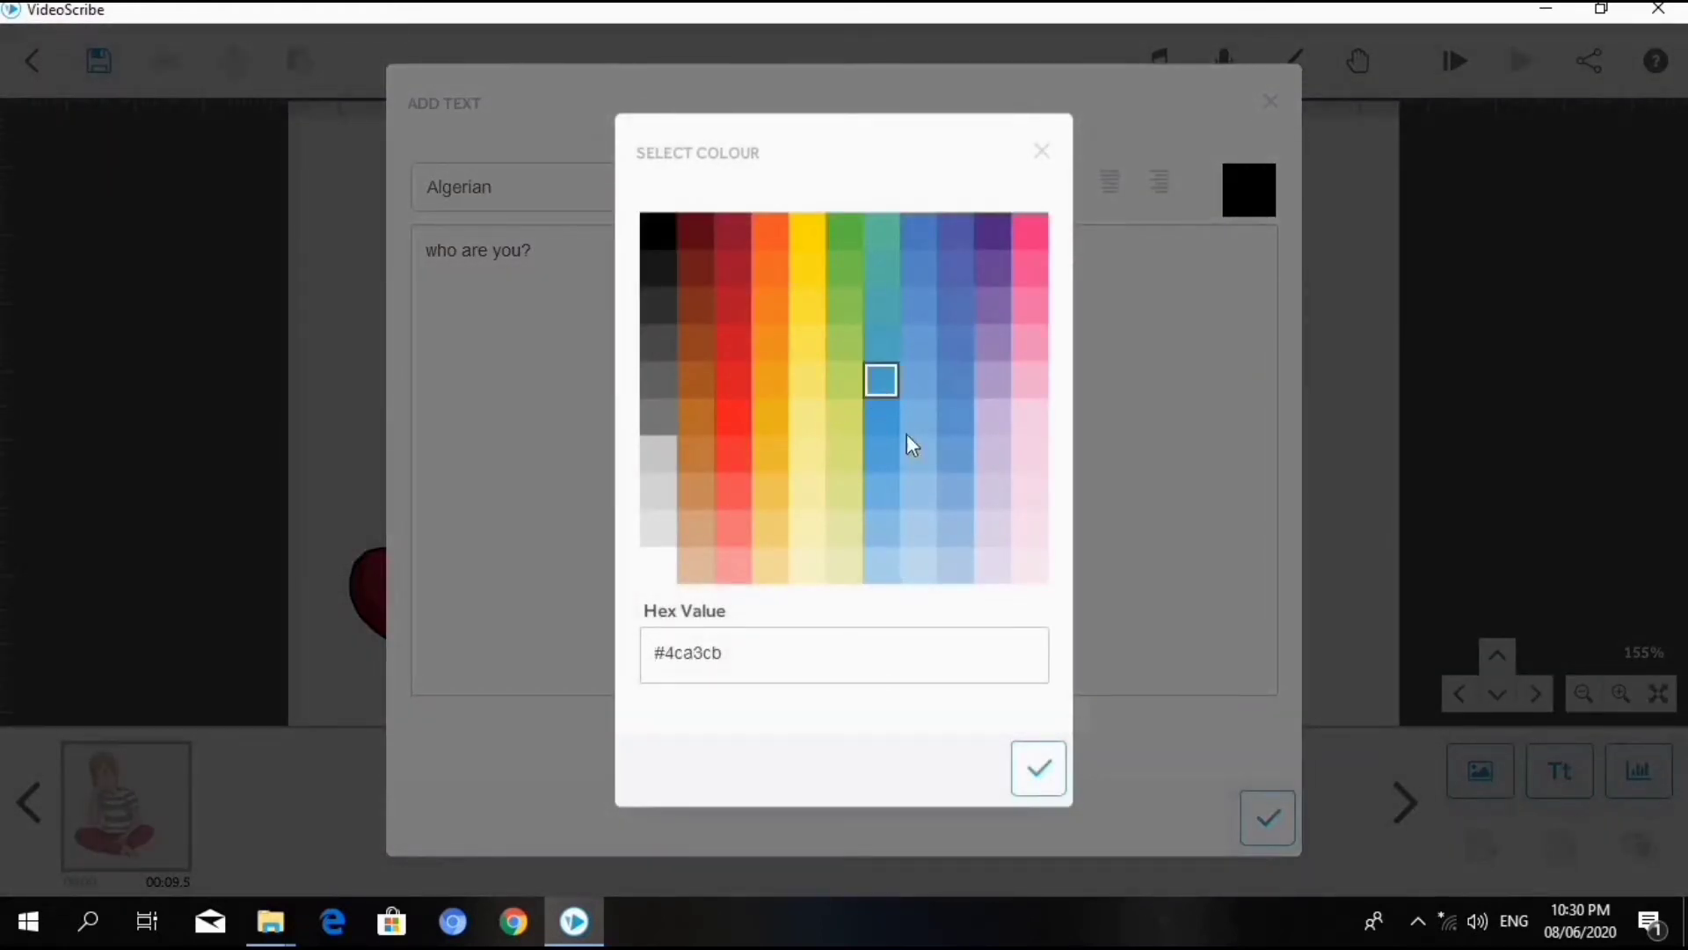
{"action": "left_click", "coordinate": [1037, 767]}
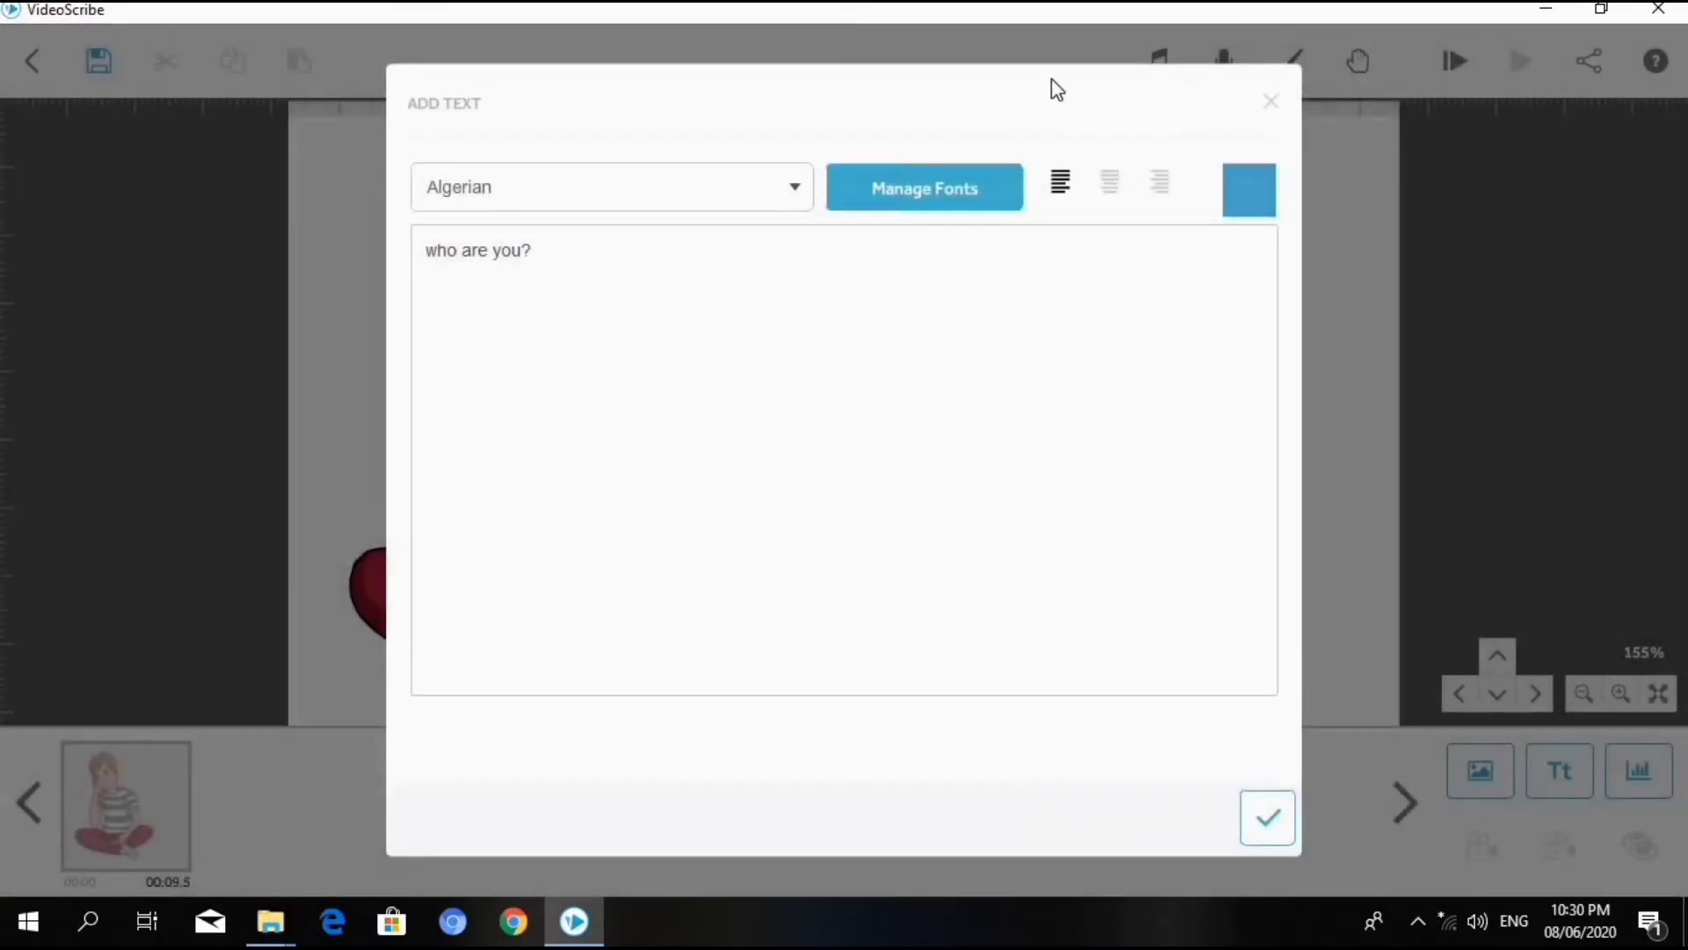
{"action": "left_click", "coordinate": [1268, 816]}
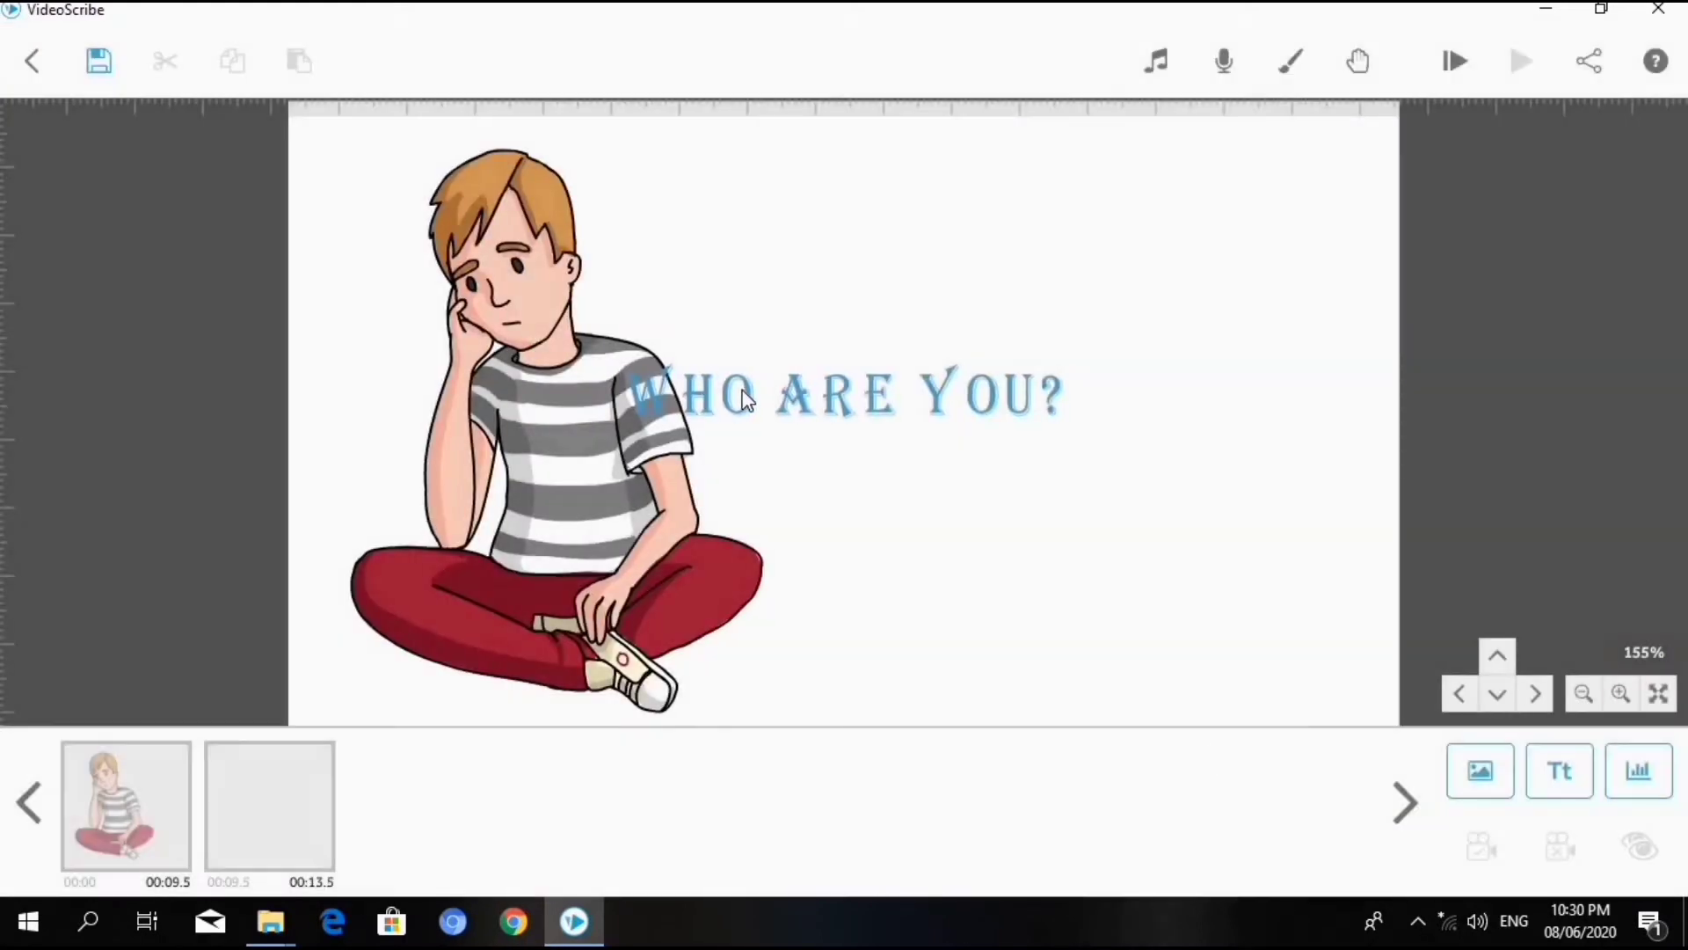
- Move the "who are you?" text clear of the boy image on his right and enlarge it slightly
{"action": "double_click", "coordinate": [745, 391]}
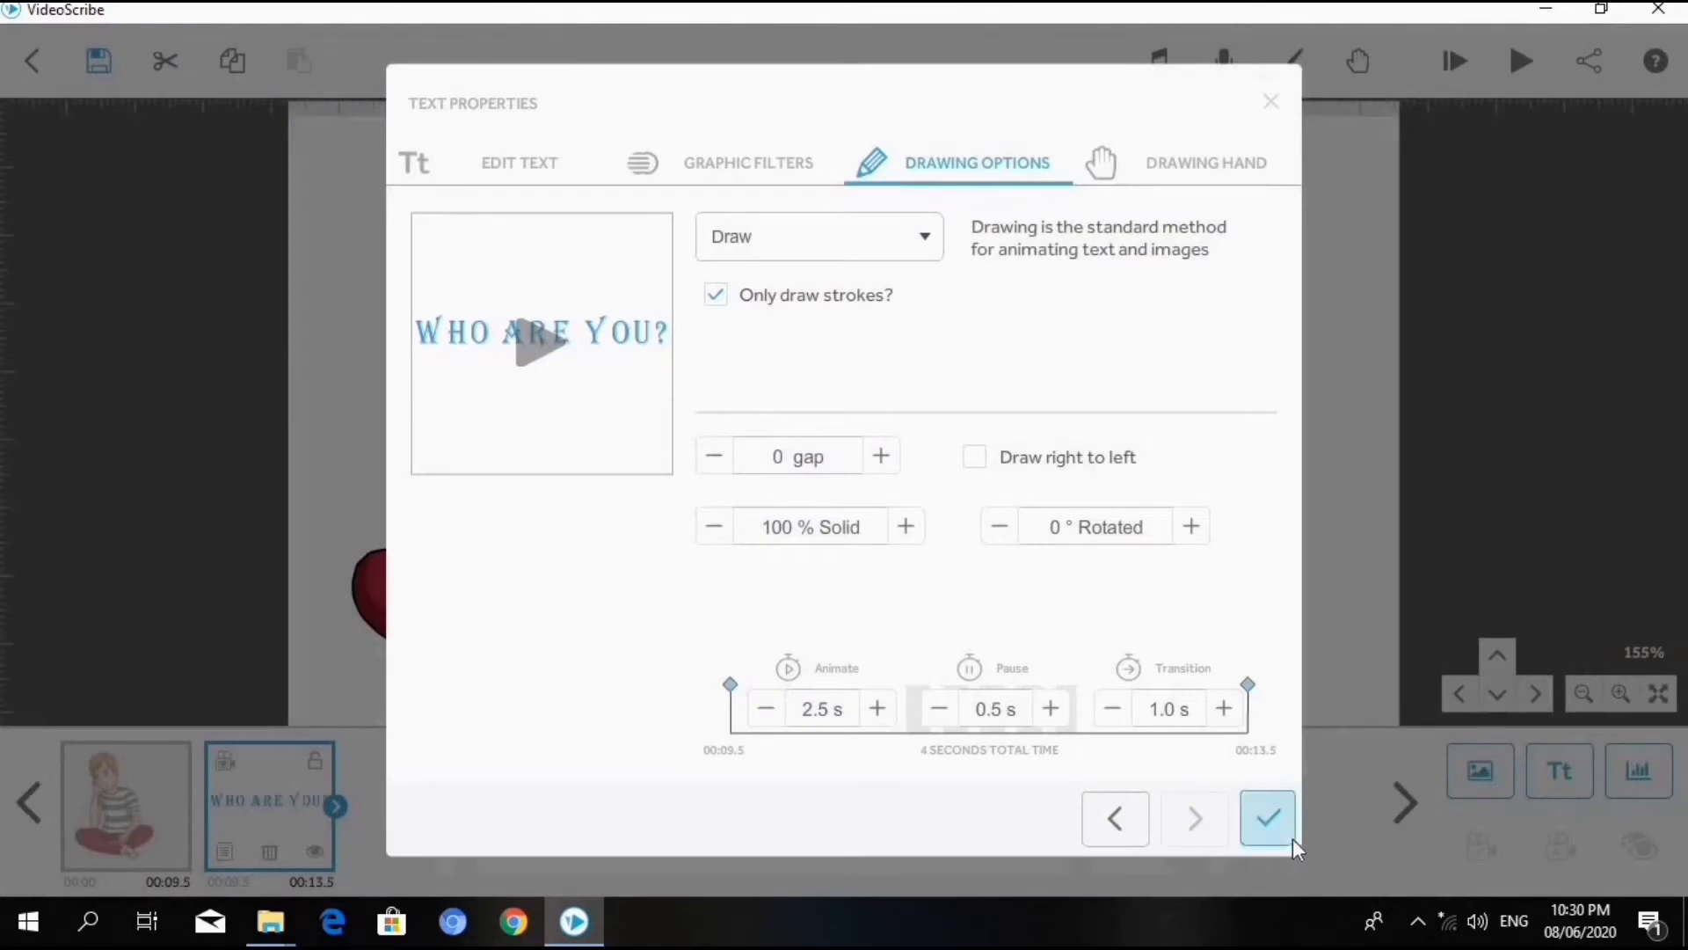
{"action": "left_click", "coordinate": [1290, 836]}
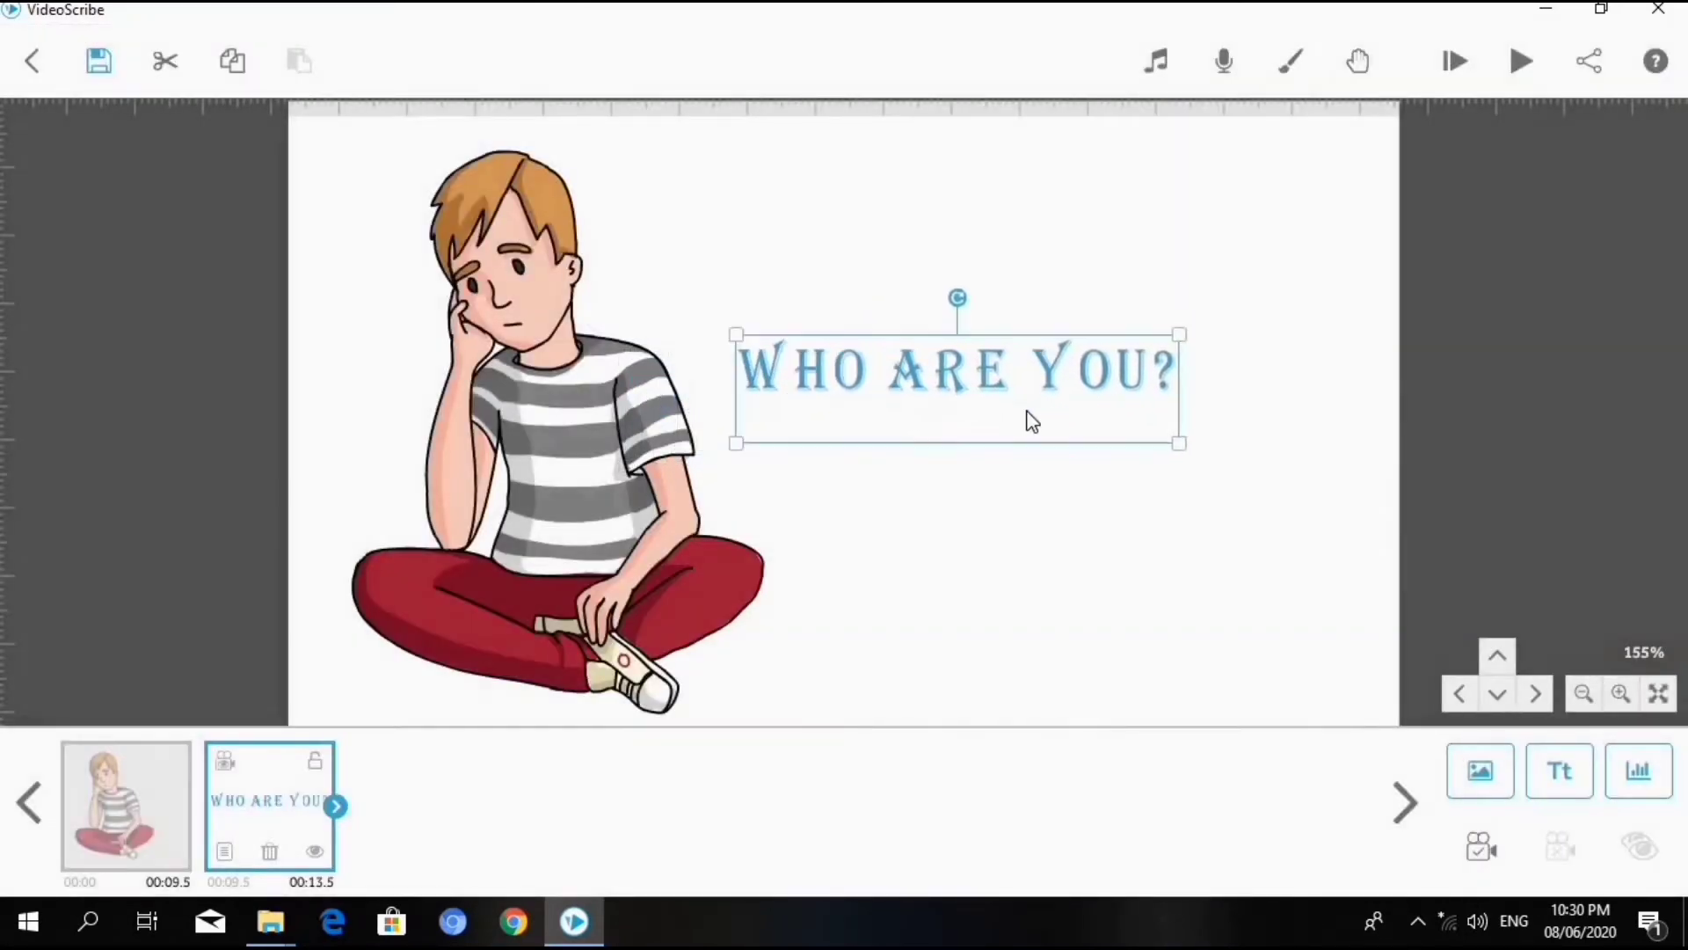
{"action": "left_click", "coordinate": [1186, 329]}
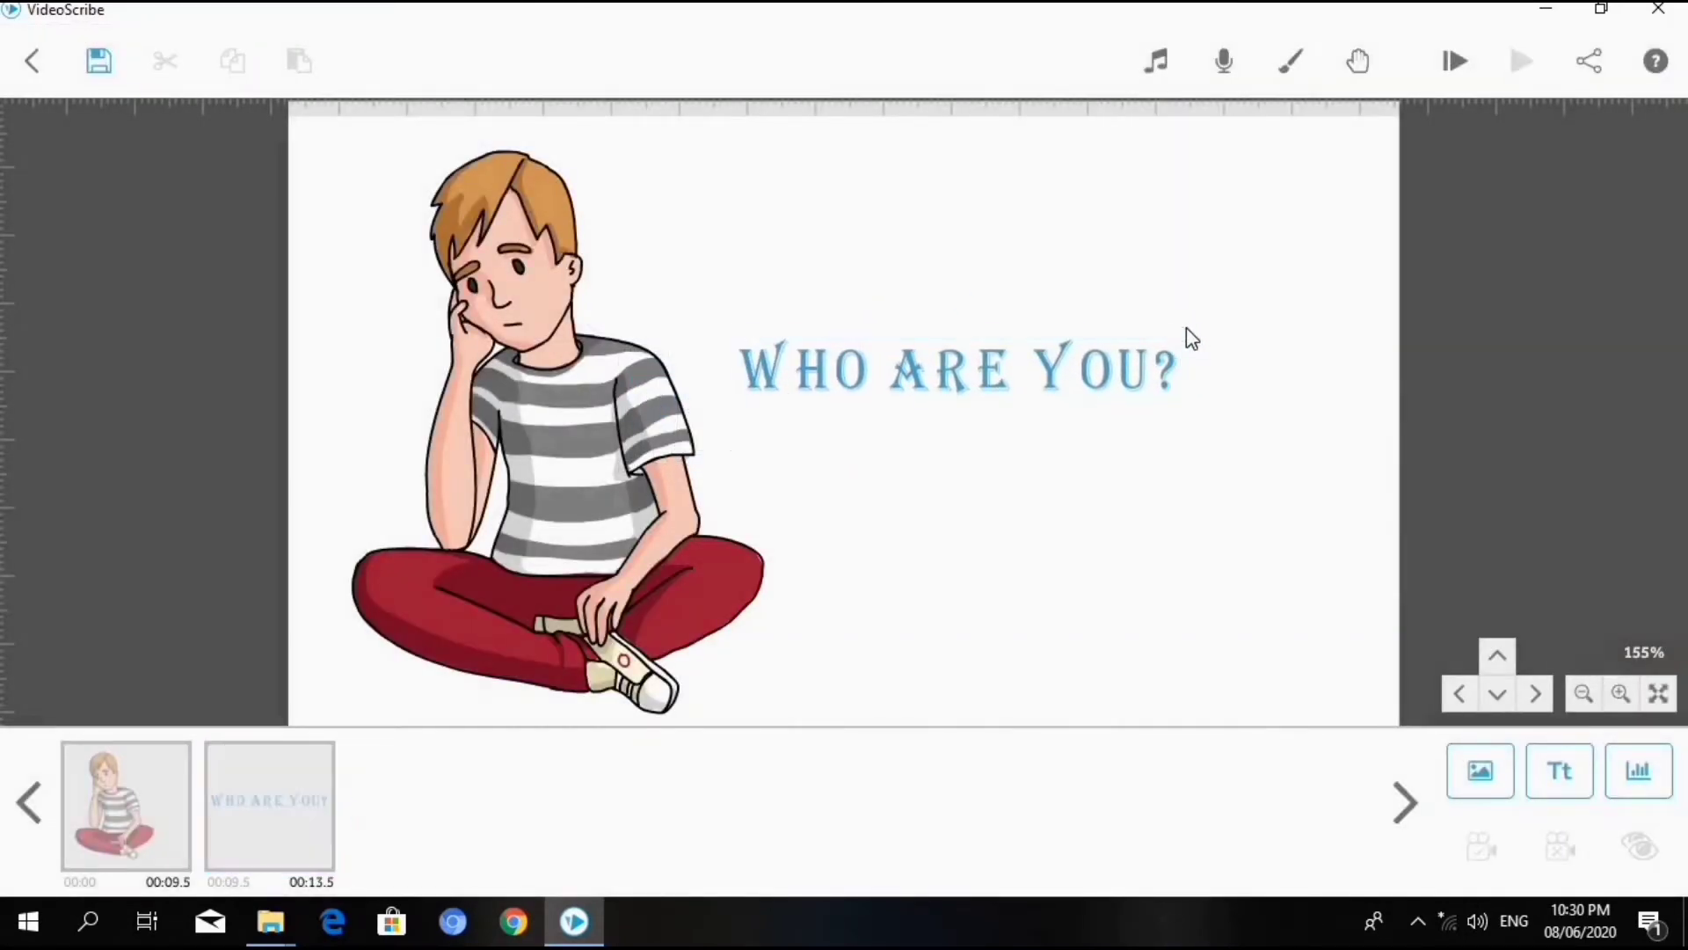
{"action": "left_click", "coordinate": [1103, 364]}
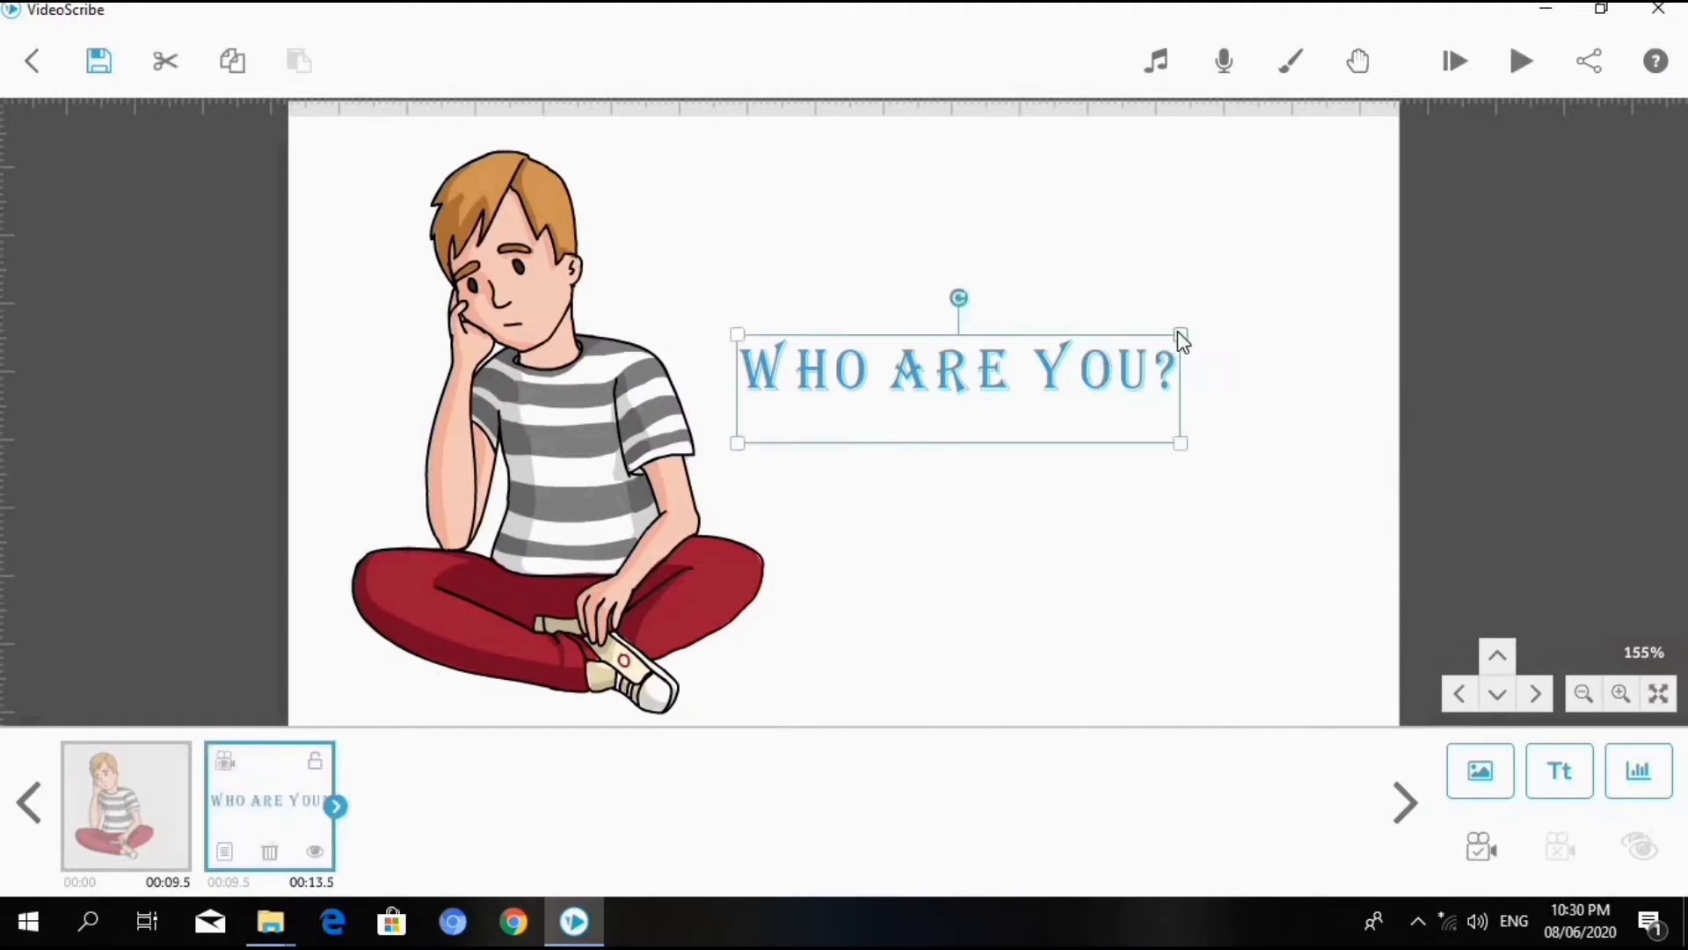
{"action": "left_click_drag", "start_coordinate": [1180, 332], "coordinate": [1212, 329]}
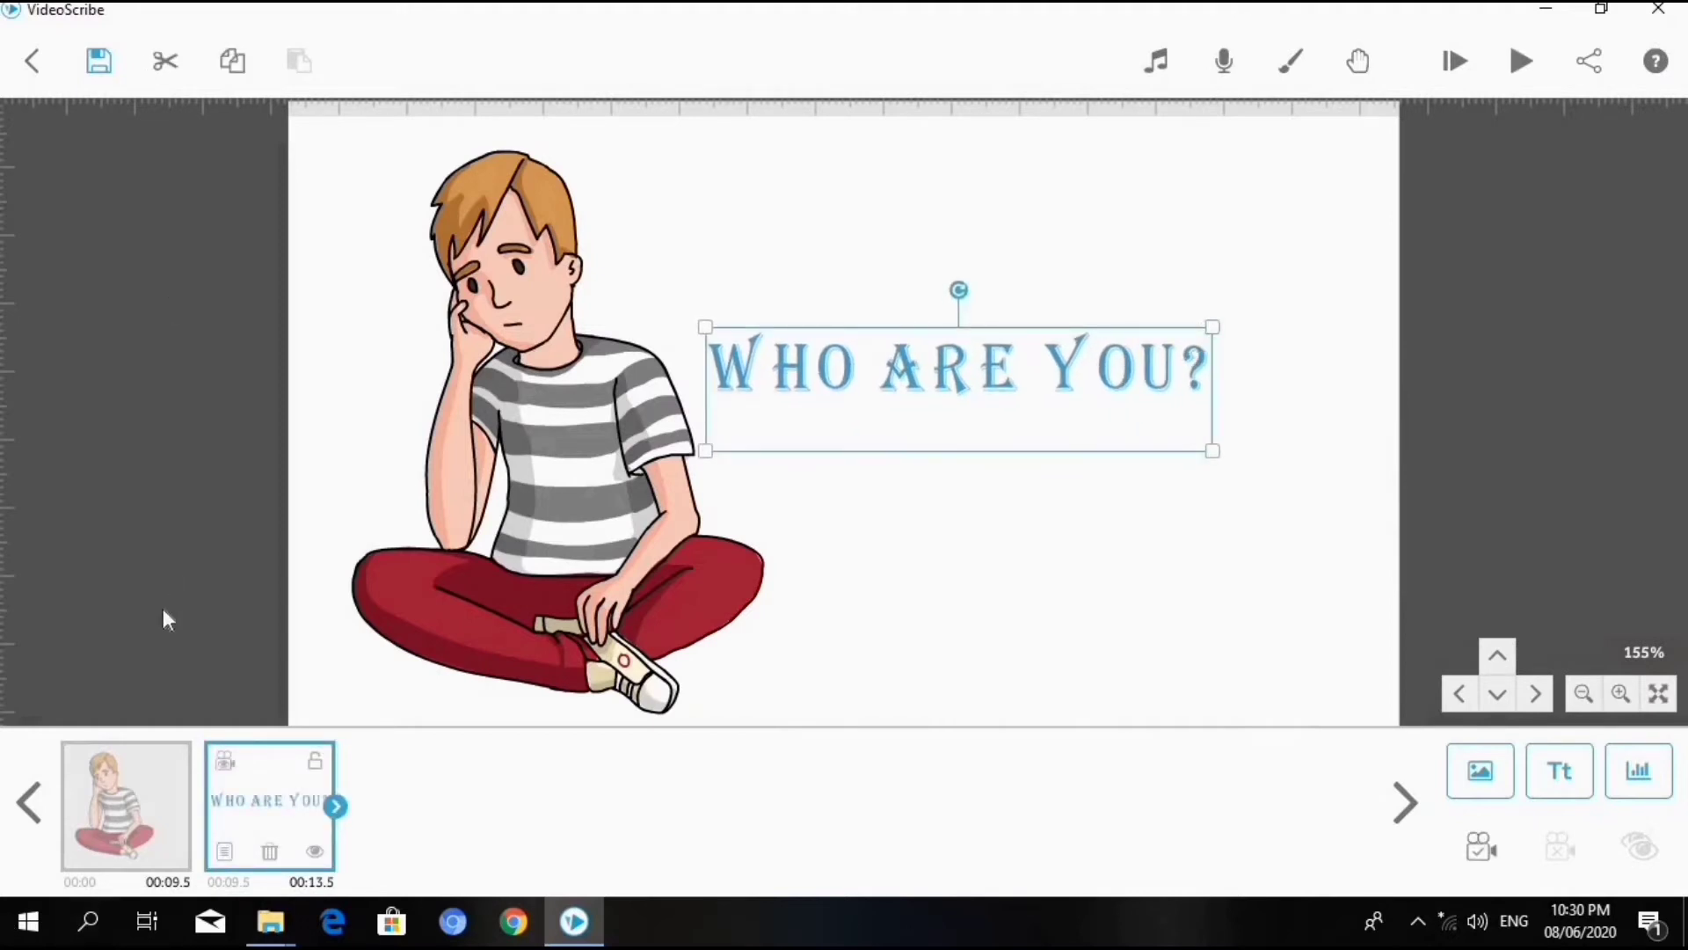
- Set the text's camera to the current position and preview the scribe from the text and from the boy image
{"action": "left_click", "coordinate": [1481, 847]}
{"action": "left_click", "coordinate": [1524, 60]}
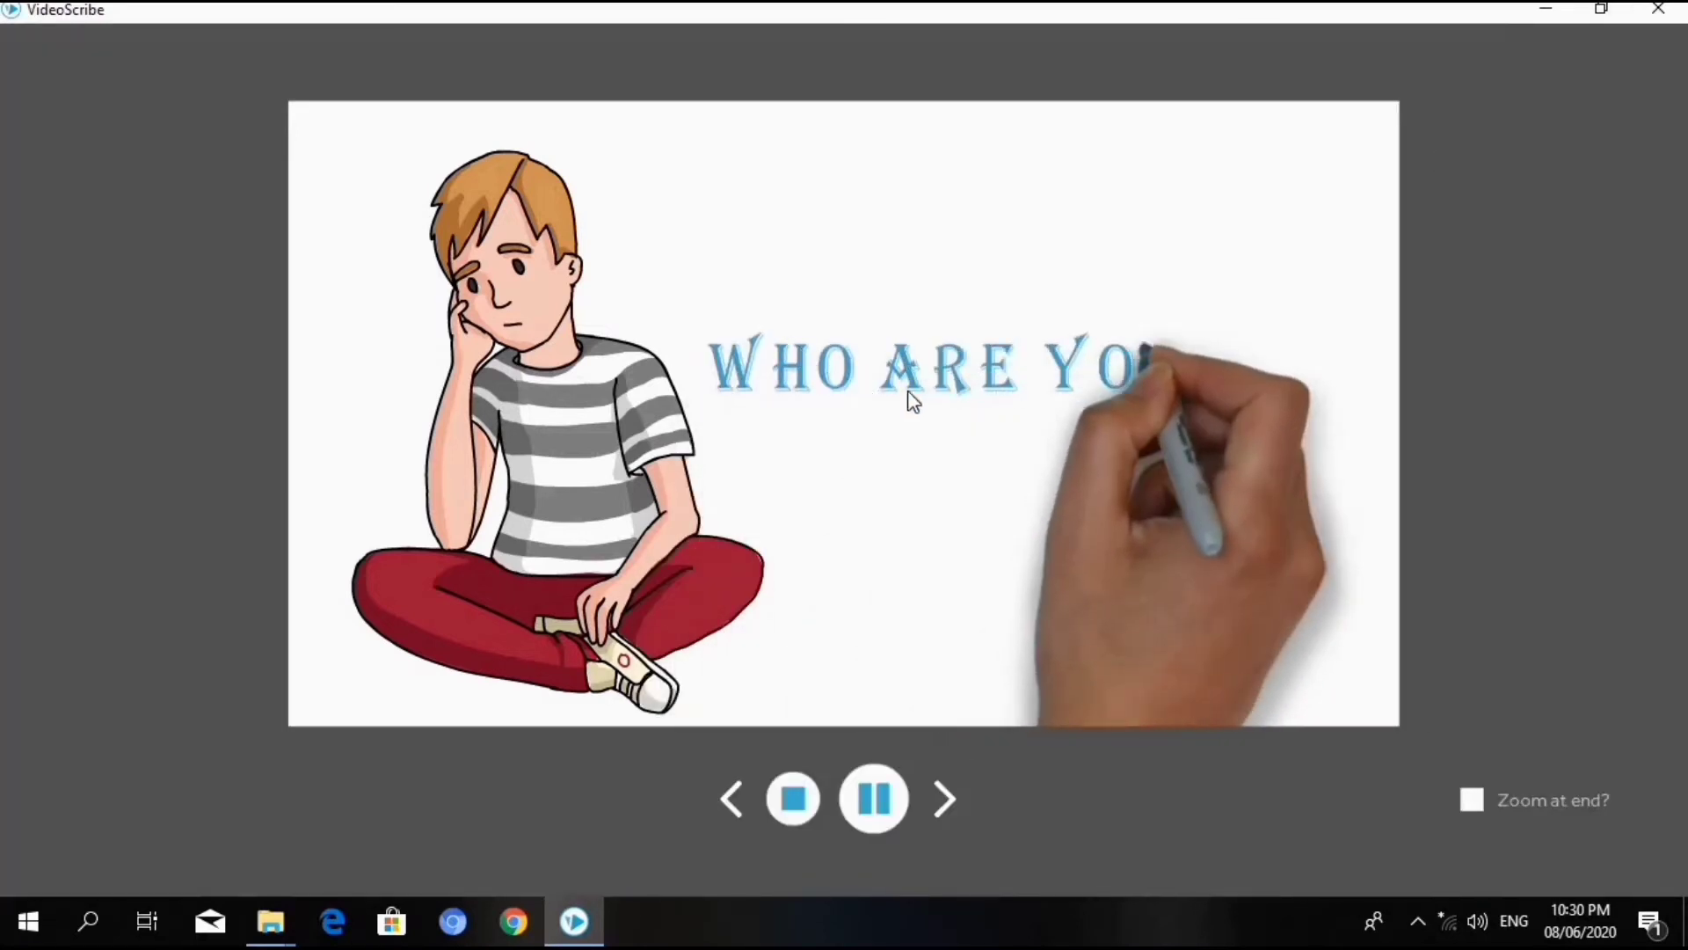
{"action": "left_click", "coordinate": [794, 797]}
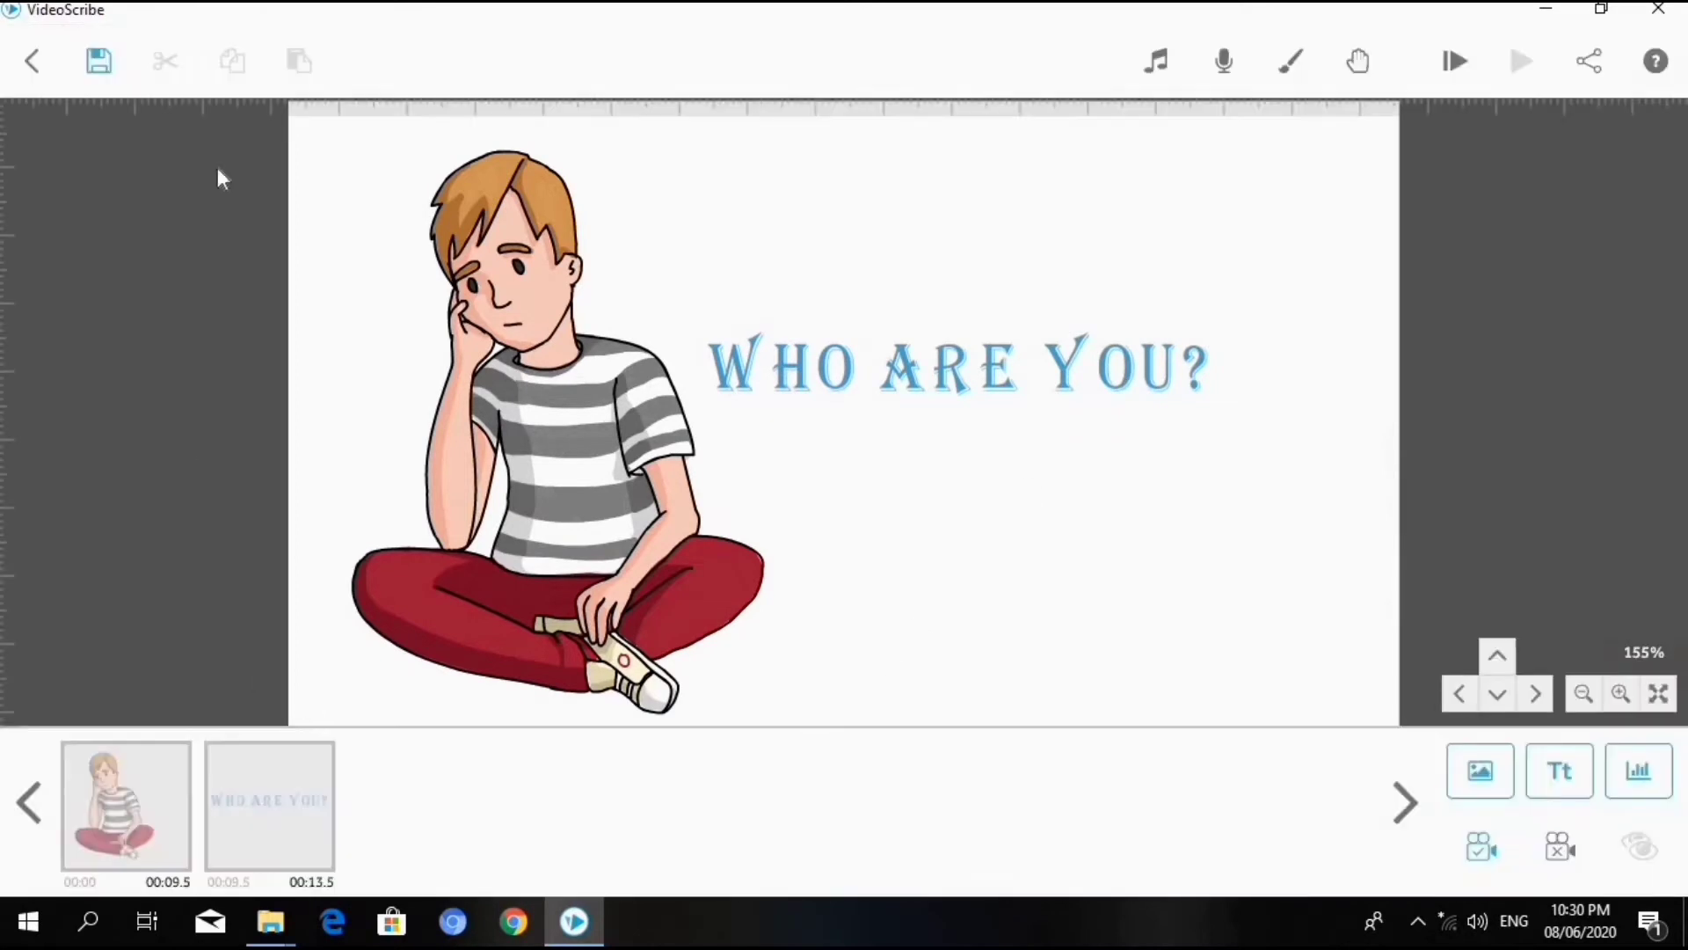
{"action": "left_click", "coordinate": [118, 790]}
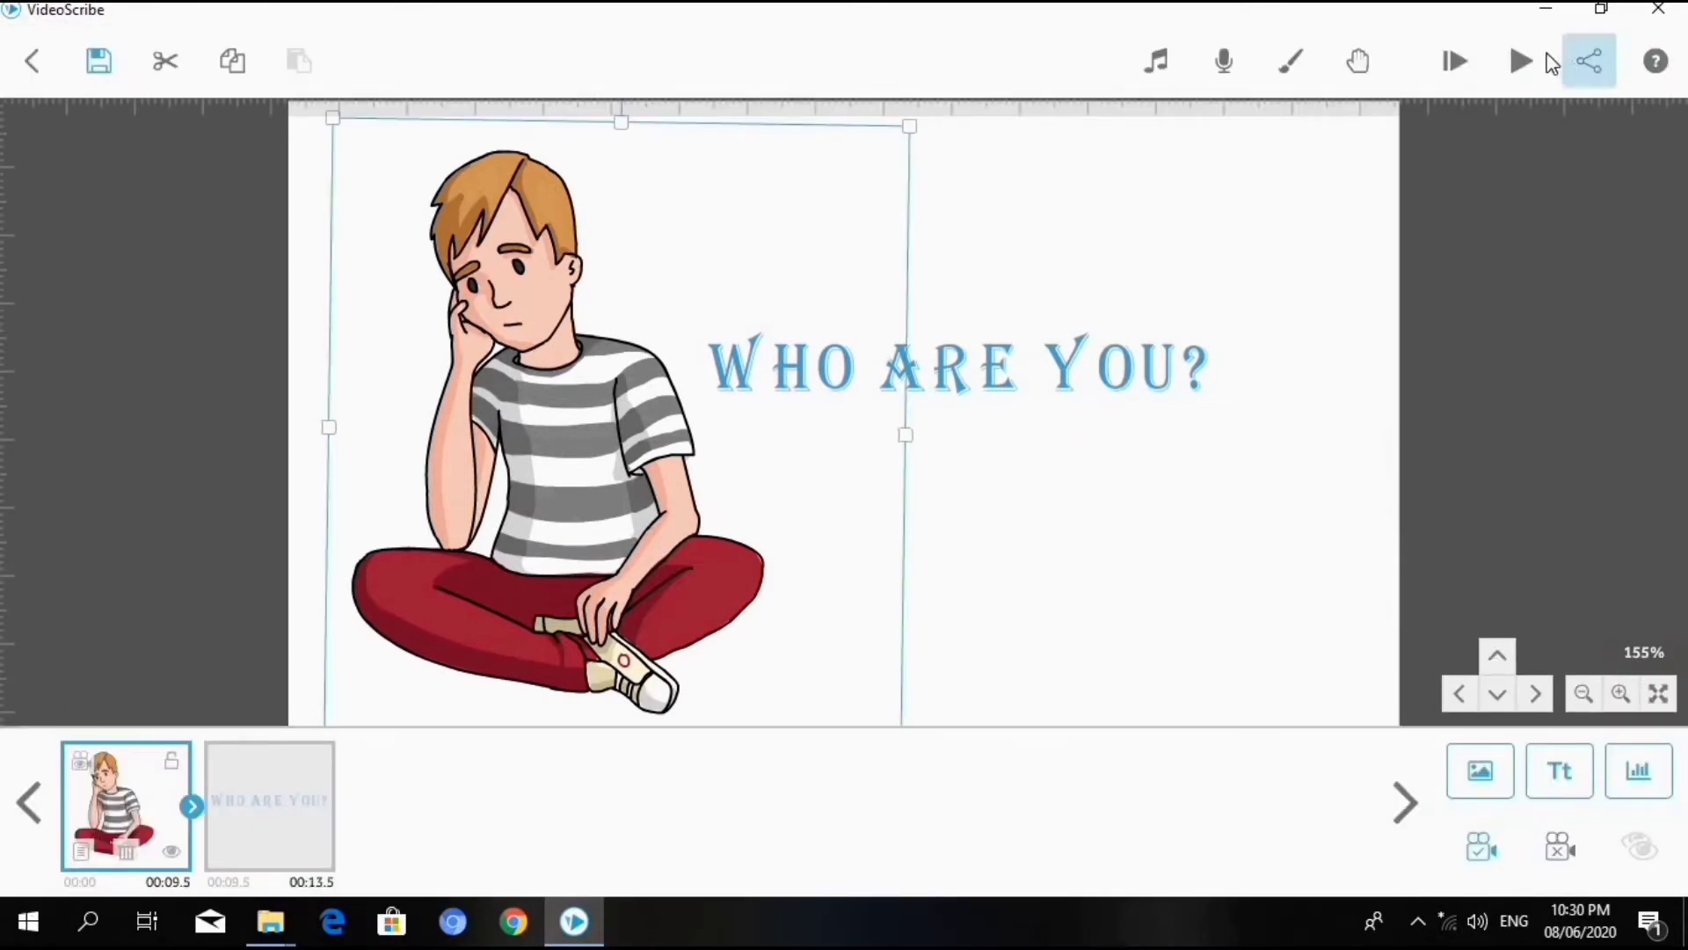
{"action": "left_click", "coordinate": [1527, 63]}
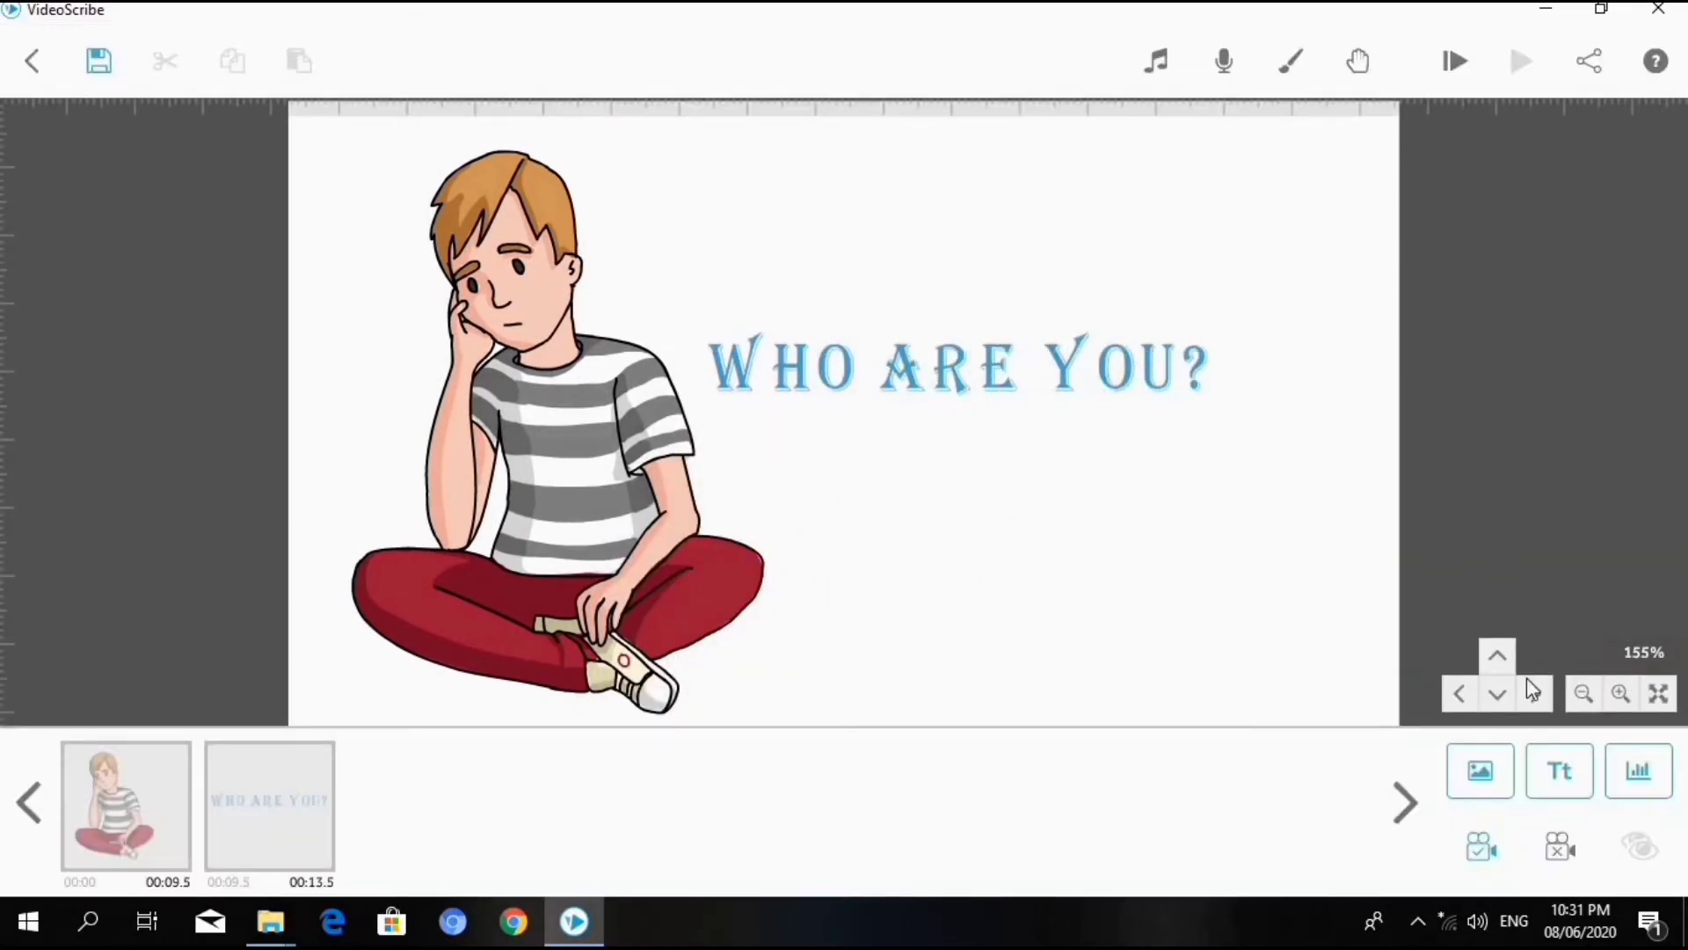
- Choose the image file unnamed (1) from the Downloads folder for import
{"action": "left_click", "coordinate": [1493, 764]}
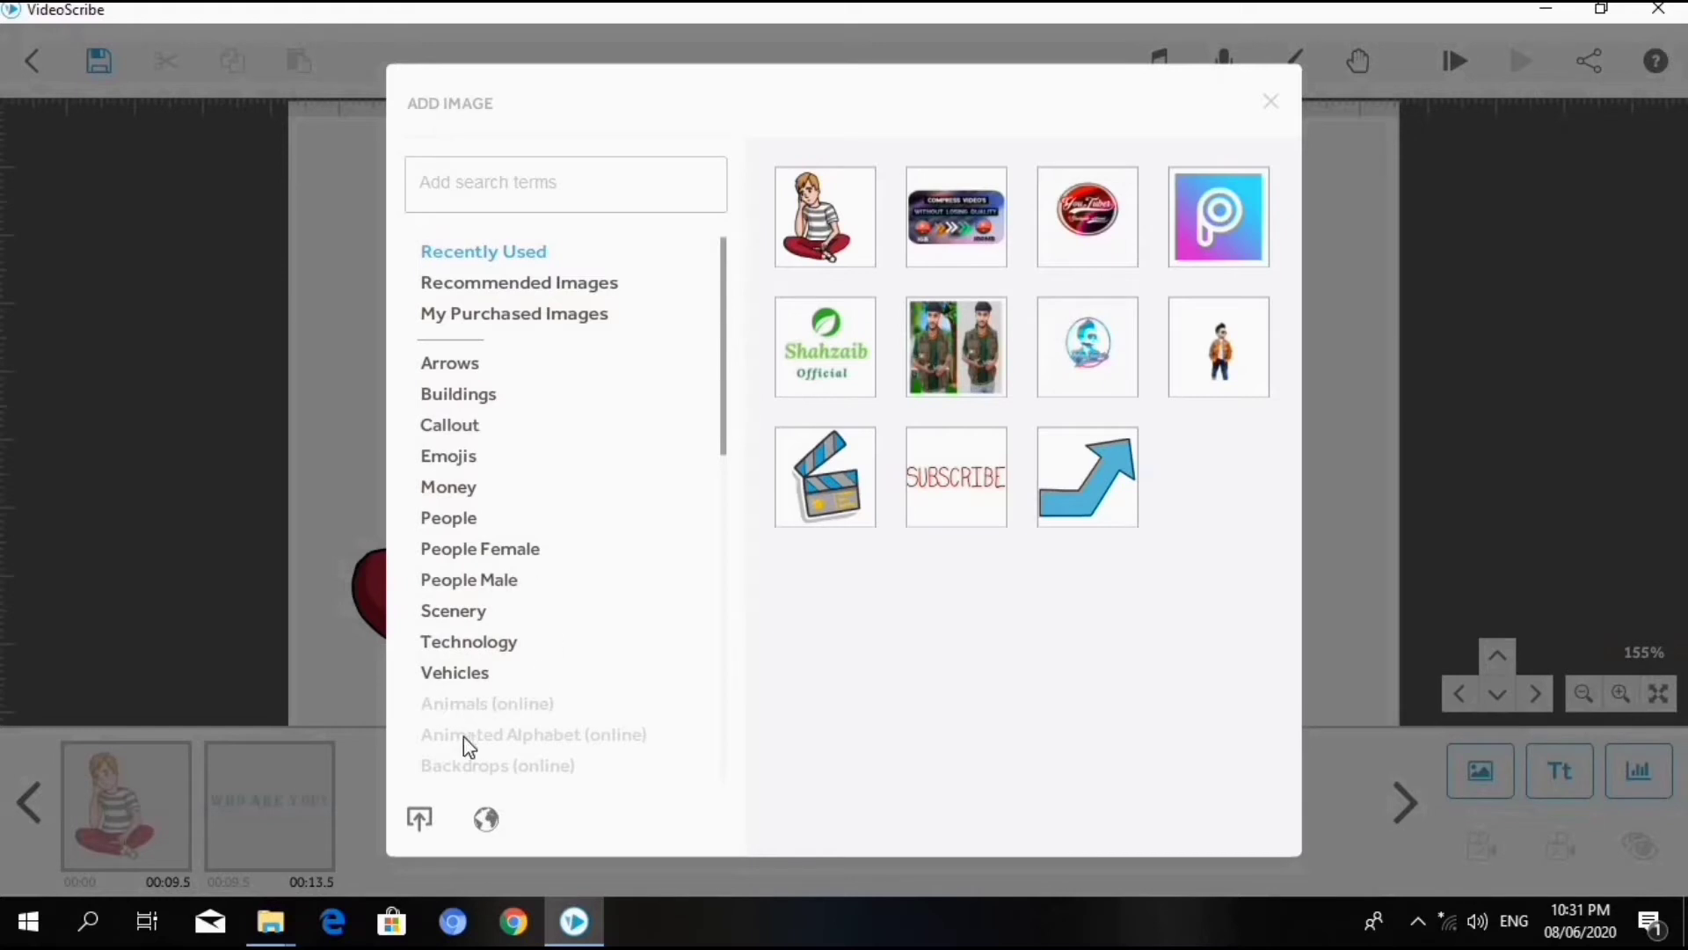
{"action": "left_click", "coordinate": [420, 821]}
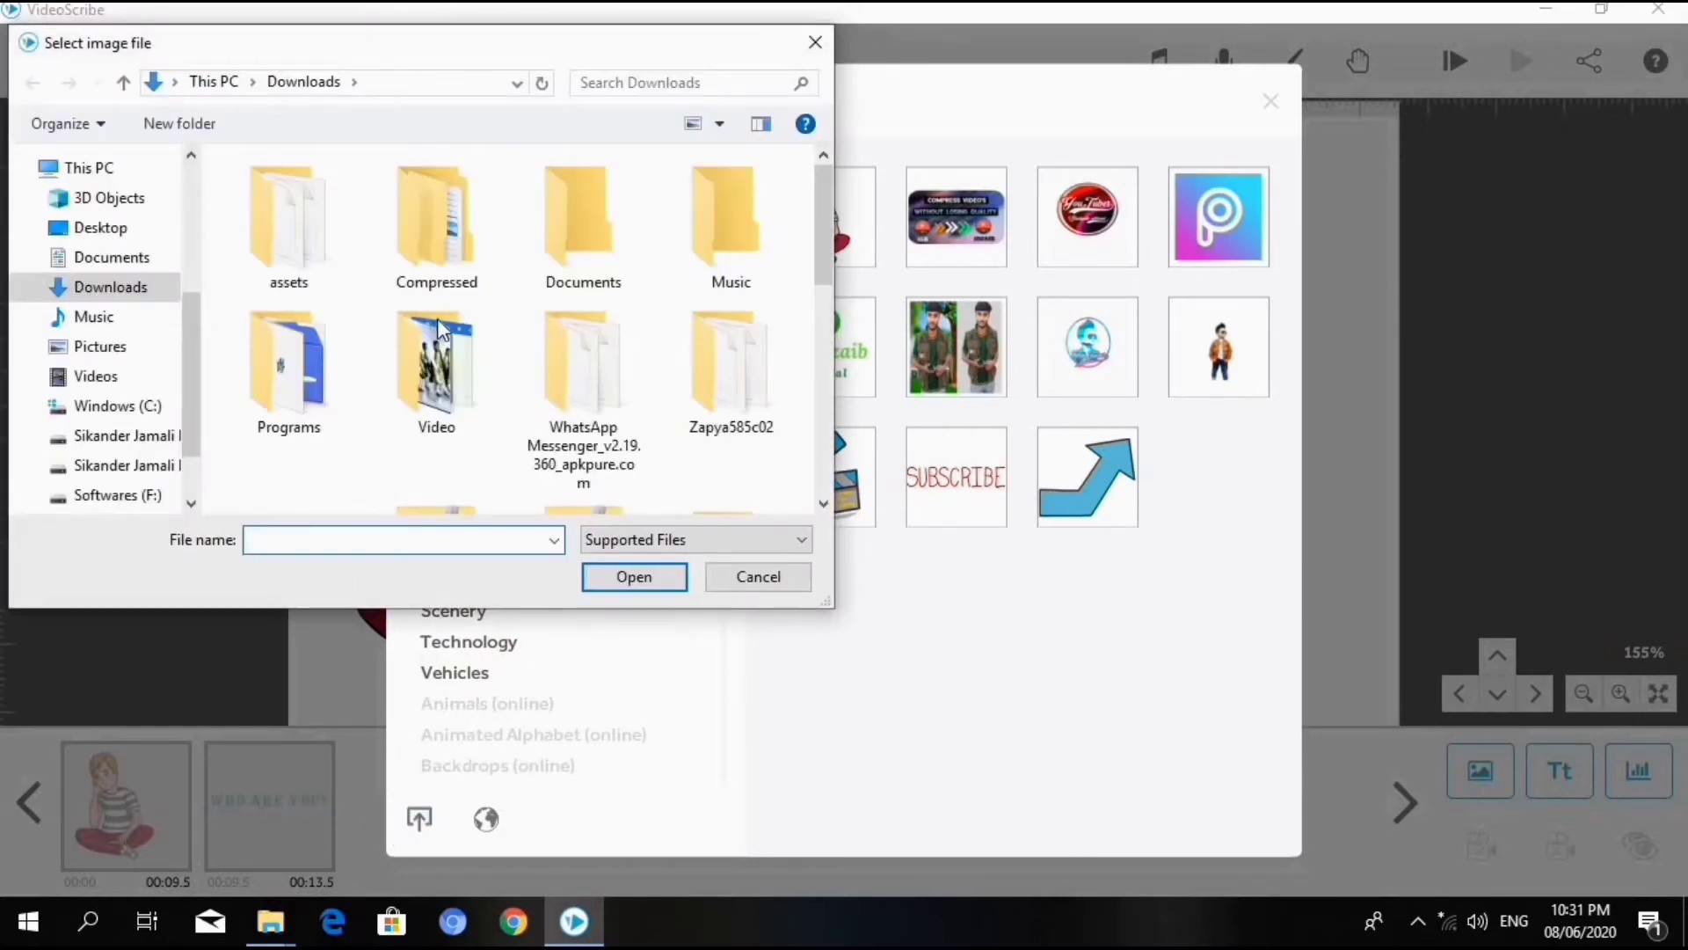
{"action": "scroll", "coordinate": [436, 318], "scroll_direction": "down", "scroll_amount": 5}
{"action": "scroll", "coordinate": [546, 377], "scroll_direction": "down", "scroll_amount": 1}
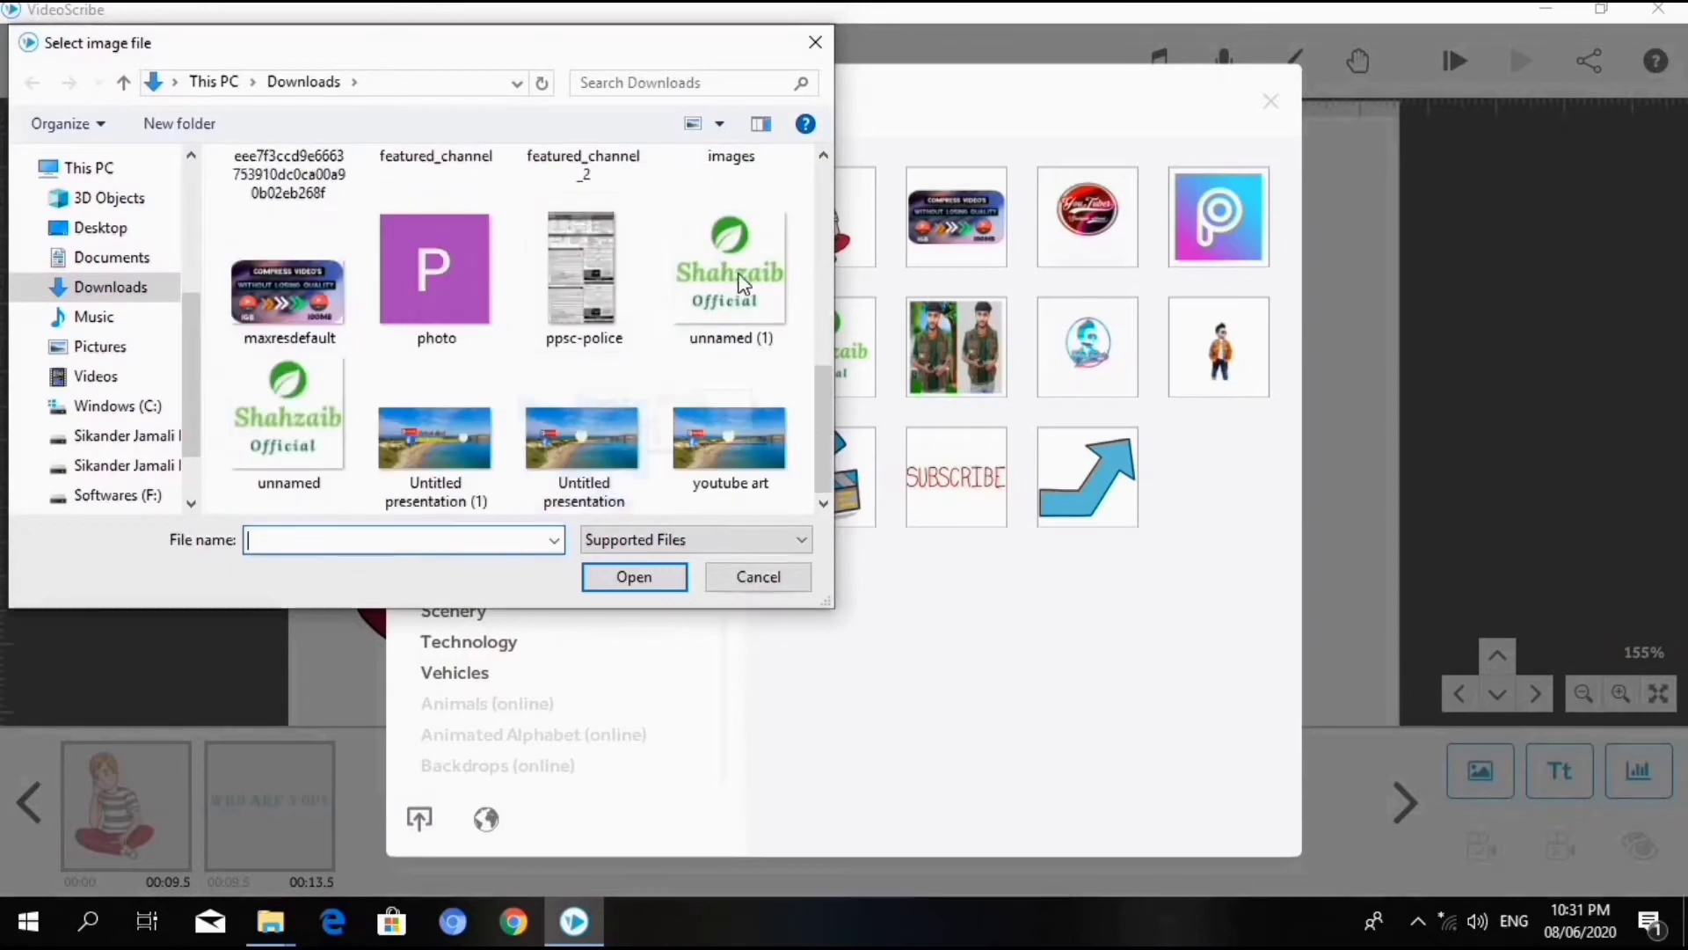
{"action": "left_click", "coordinate": [735, 281]}
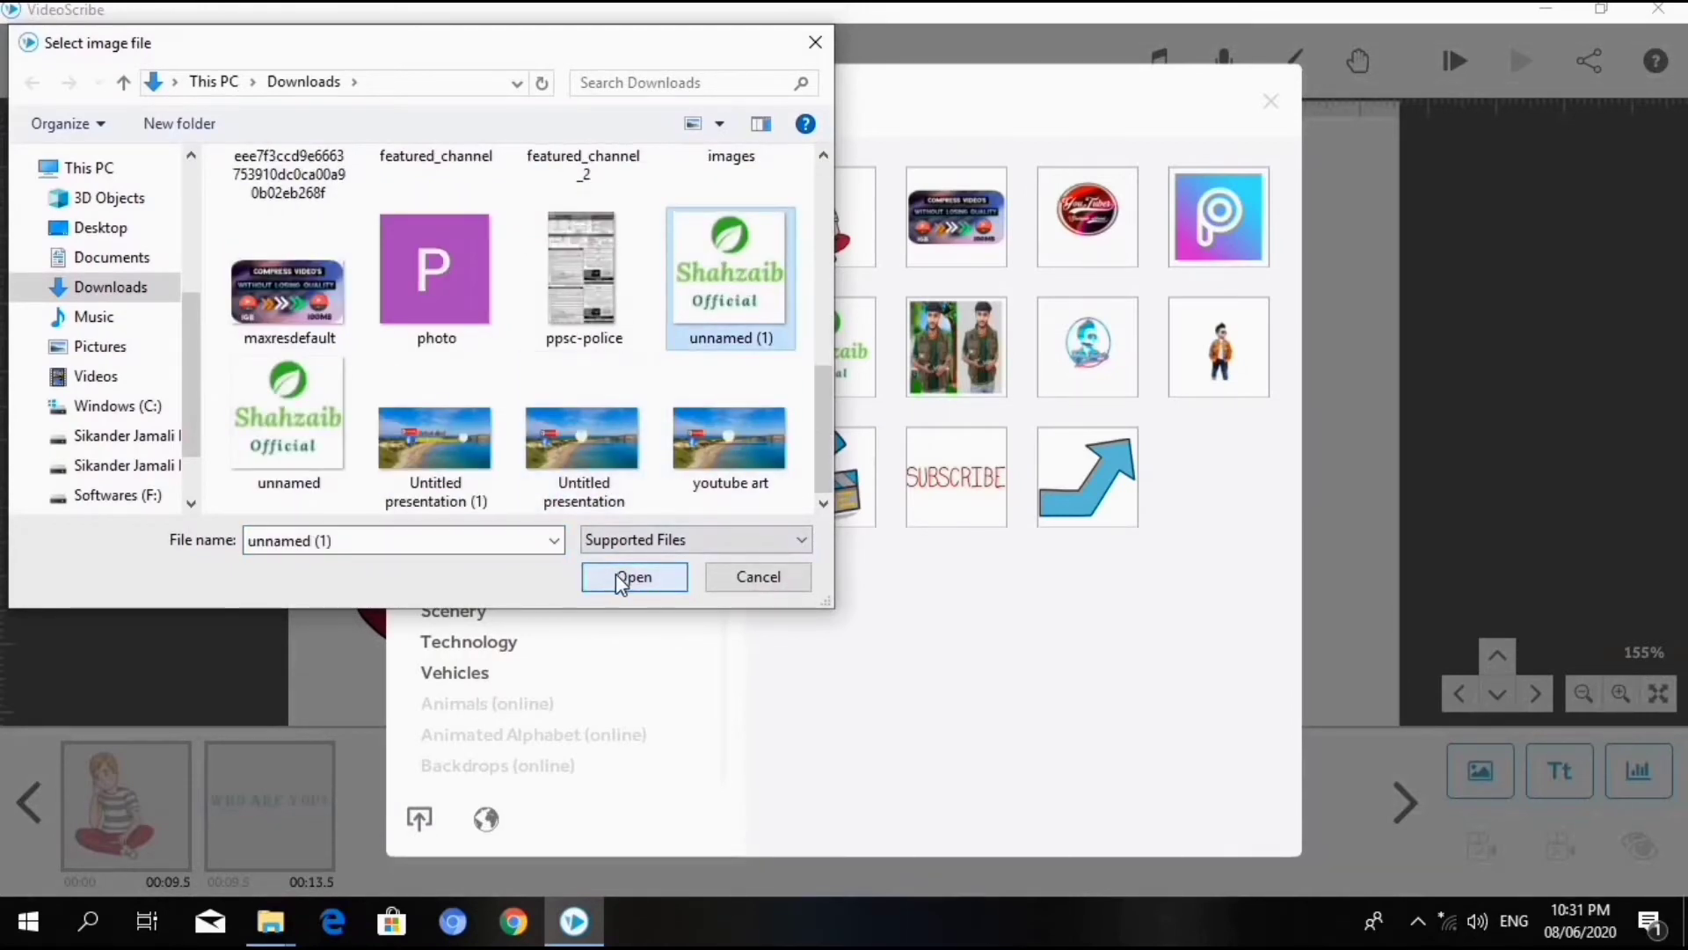
{"action": "left_click", "coordinate": [618, 578]}
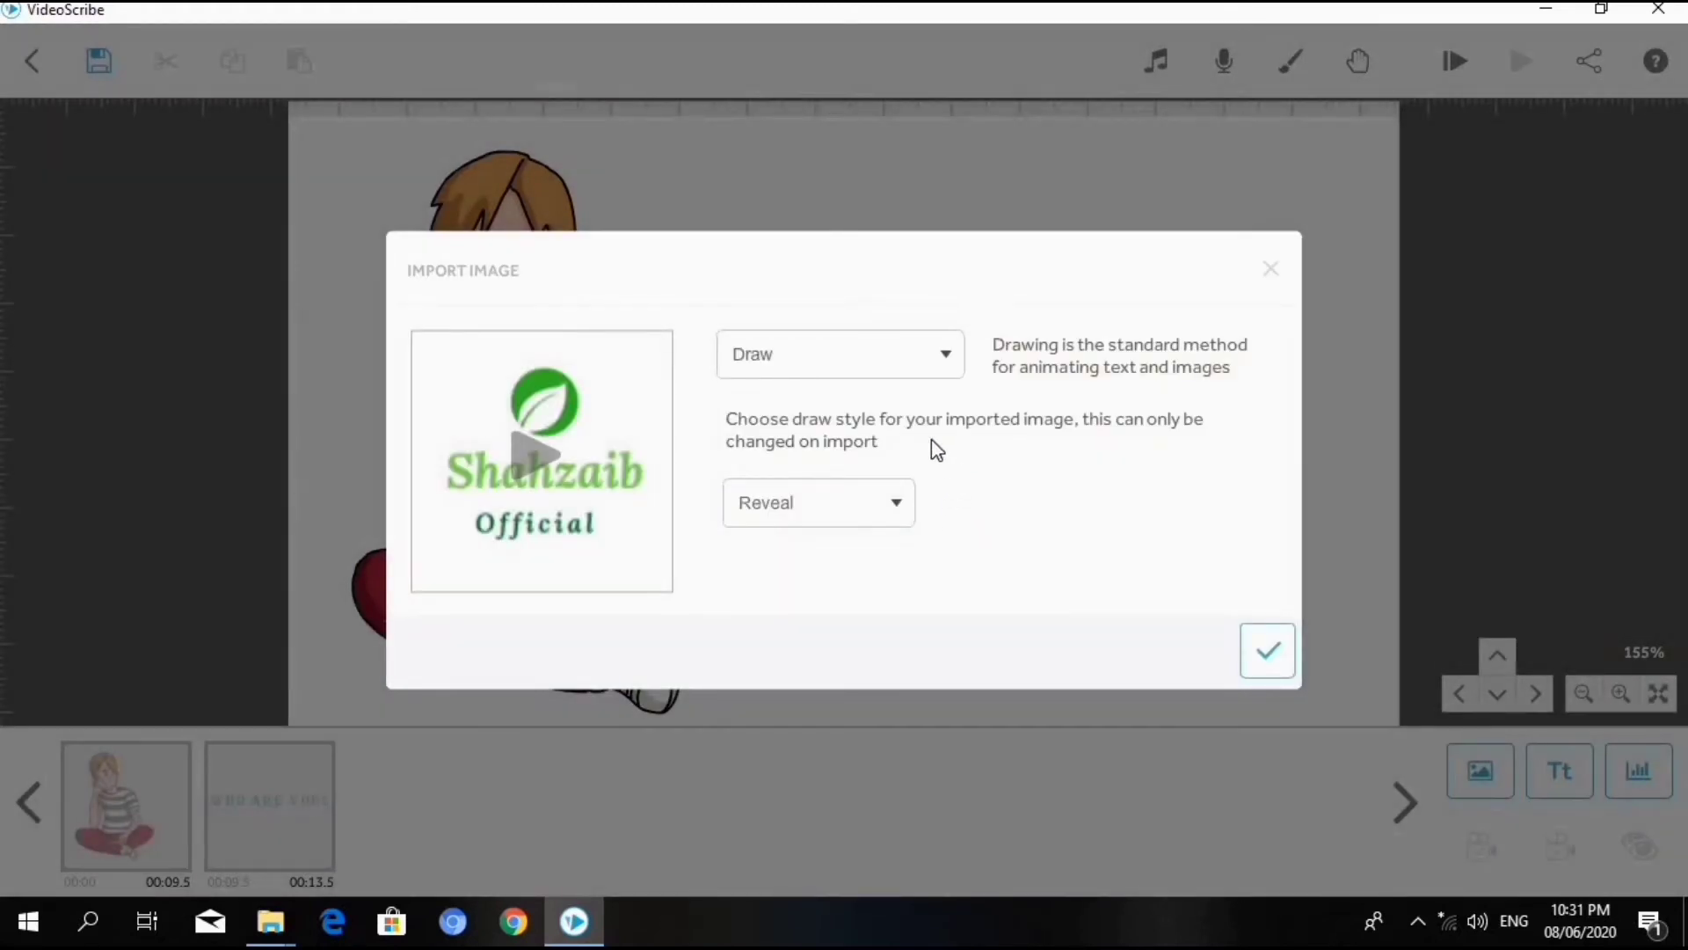
- Preview the imported logo with the Move In and Draw animation methods, and cancel the import
{"action": "left_click", "coordinate": [802, 352]}
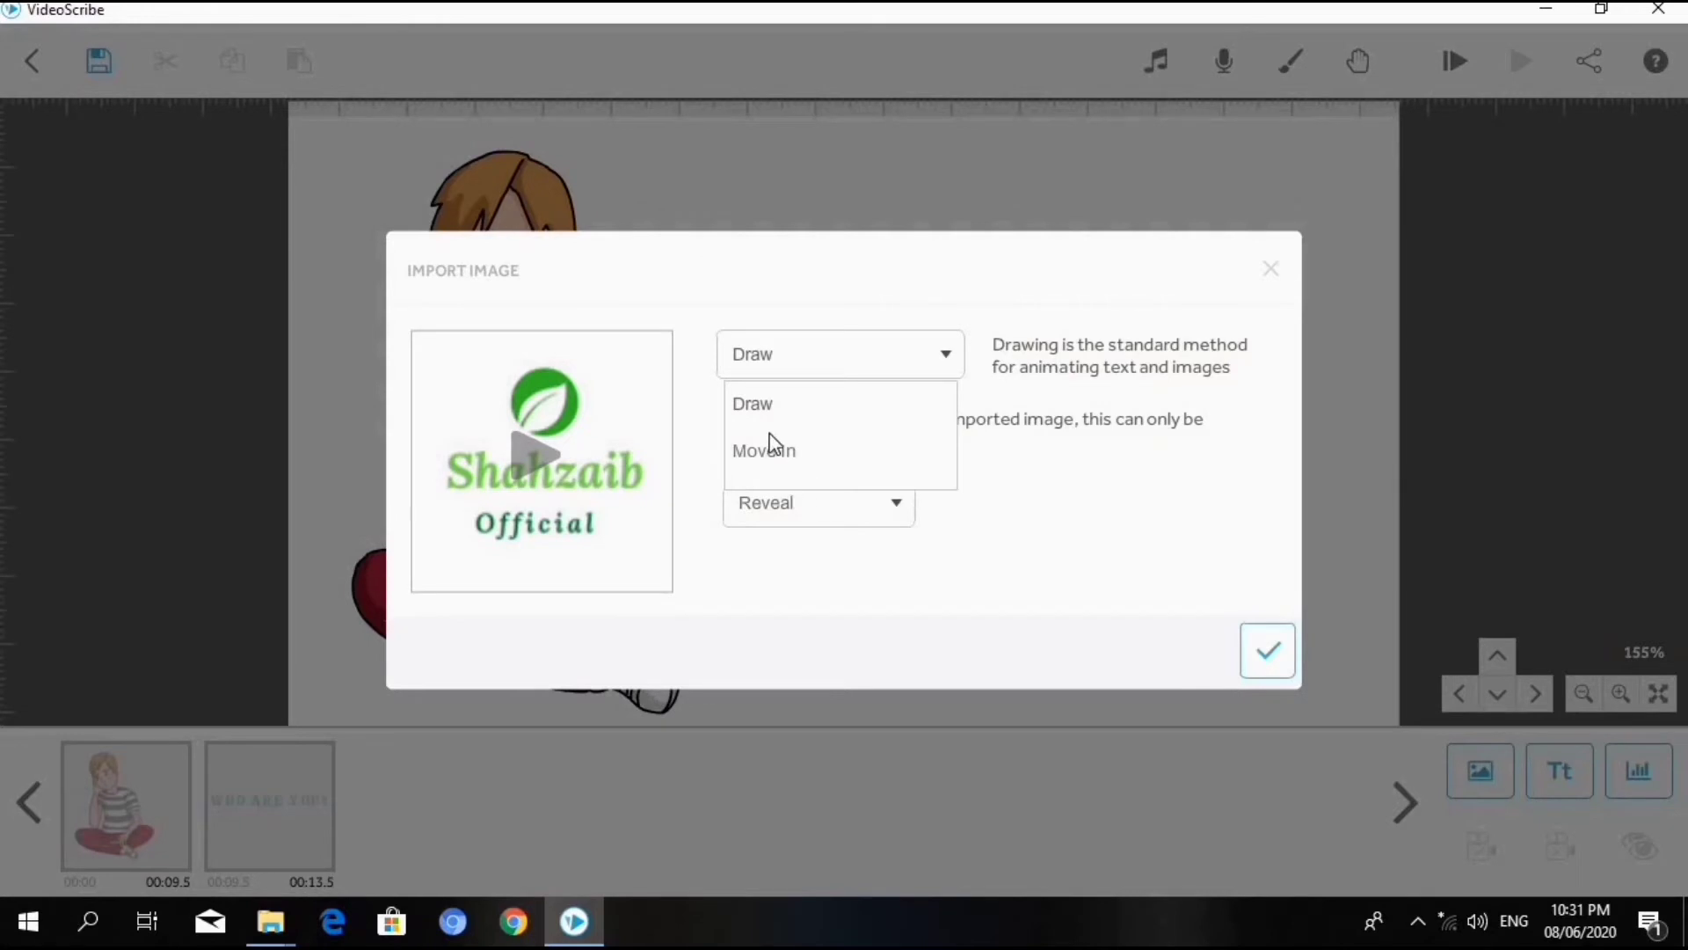
{"action": "left_click", "coordinate": [785, 459]}
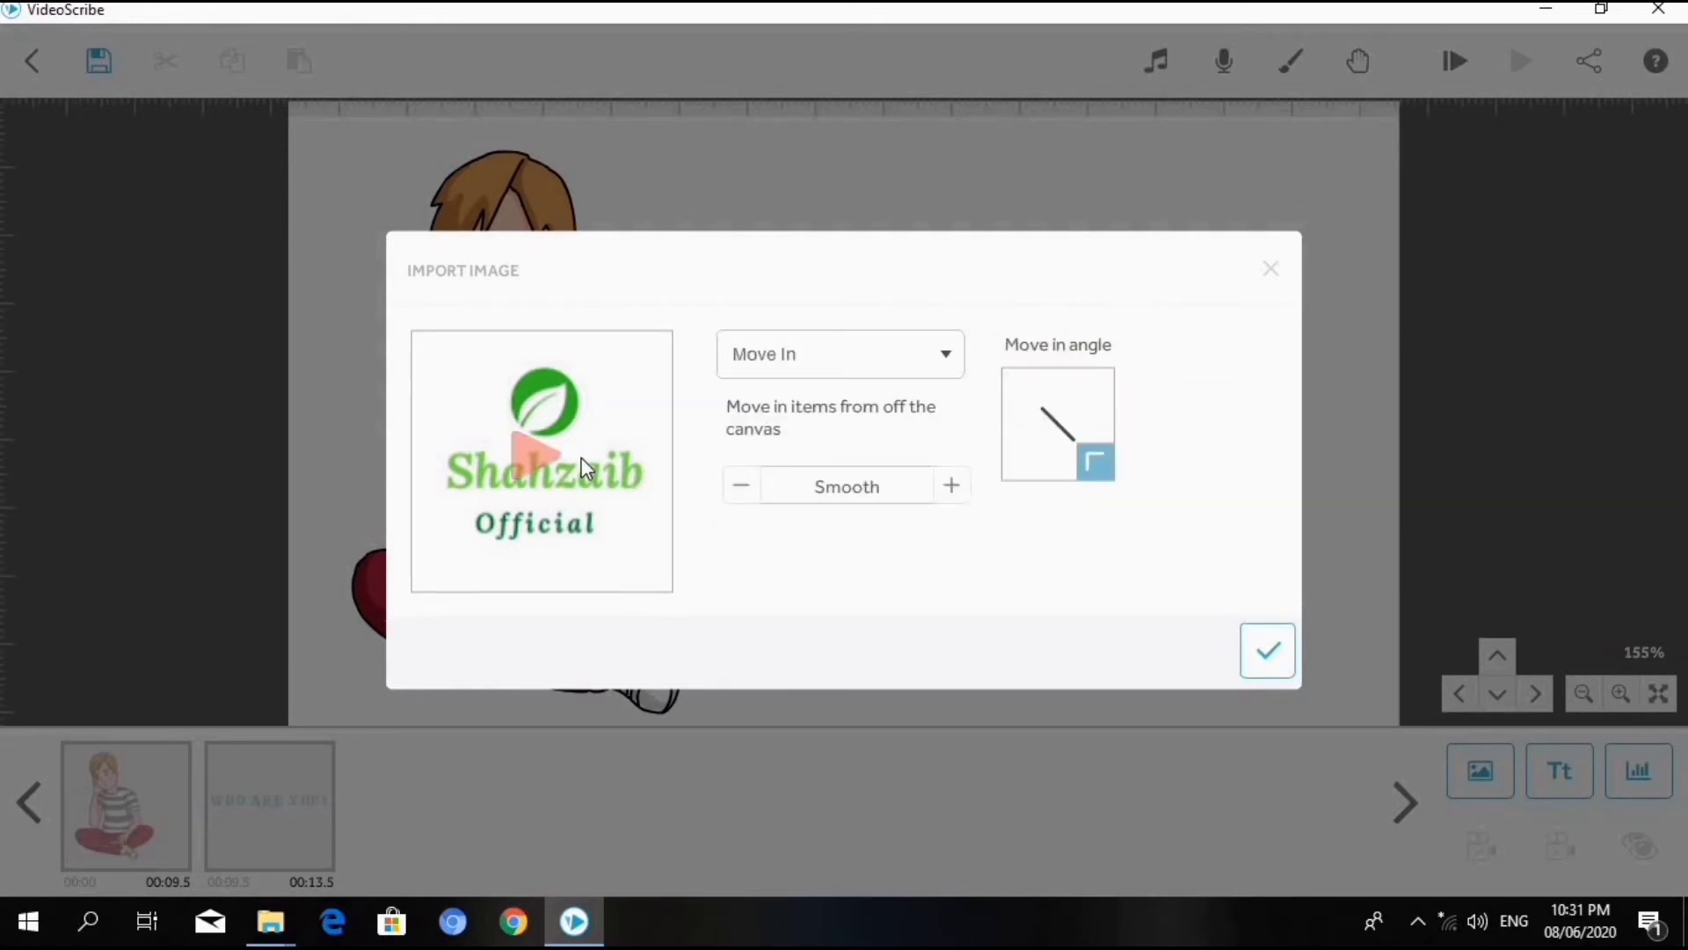
{"action": "left_click", "coordinate": [524, 442]}
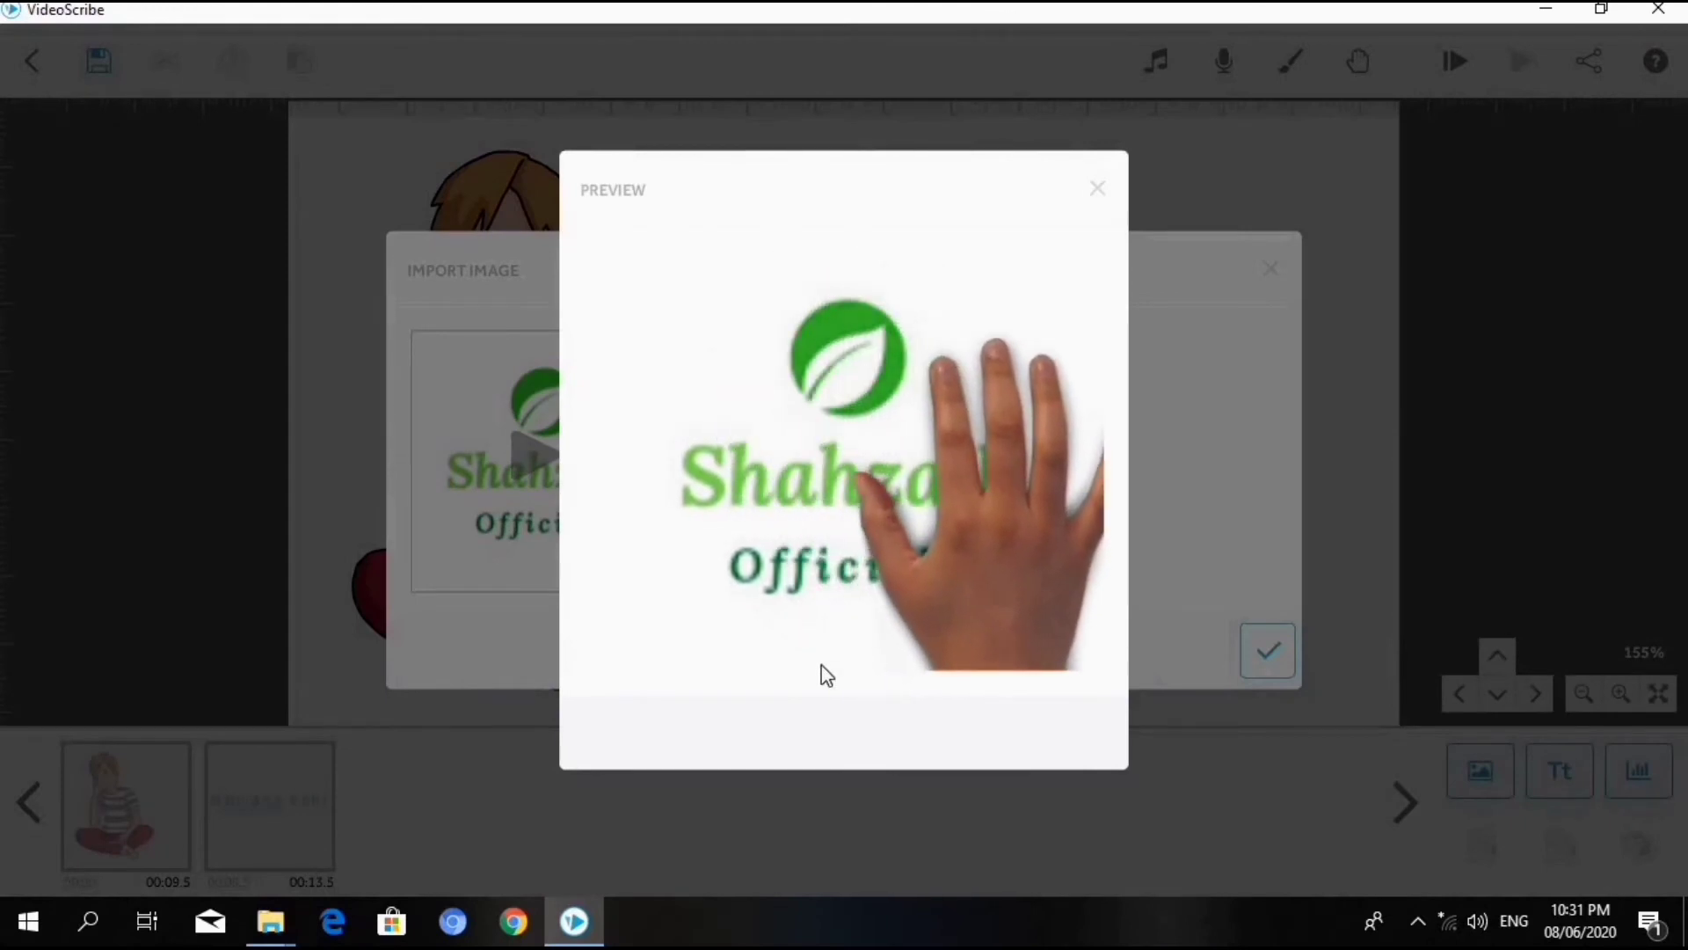
{"action": "left_click", "coordinate": [1096, 190]}
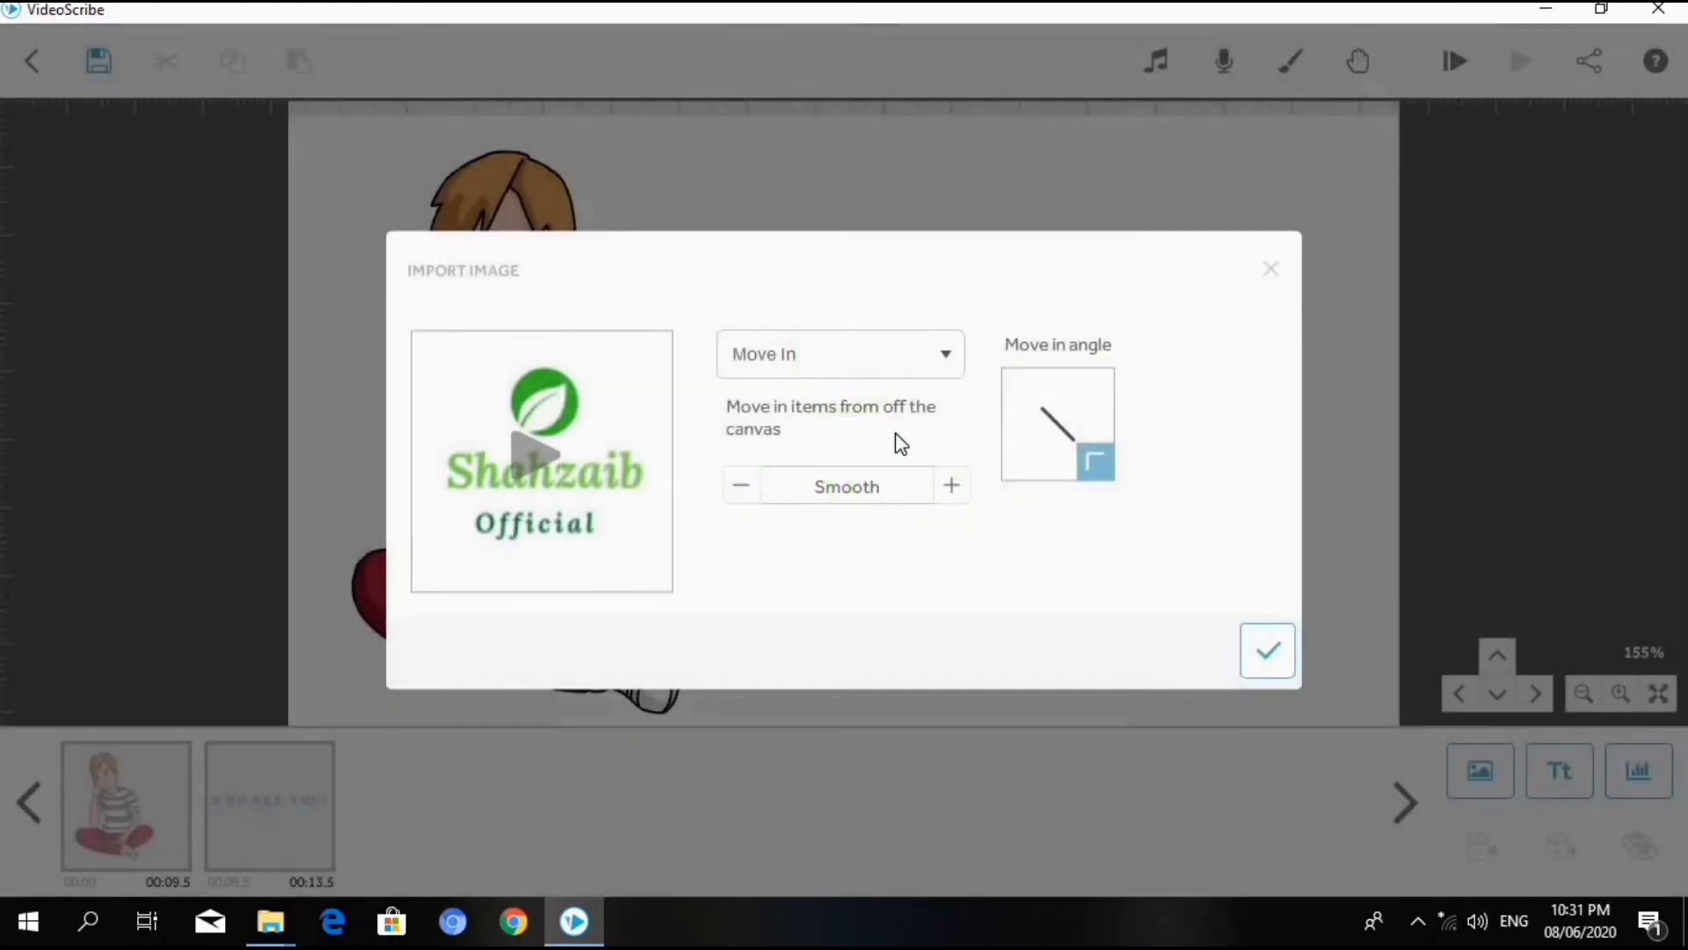
{"action": "left_click", "coordinate": [939, 365]}
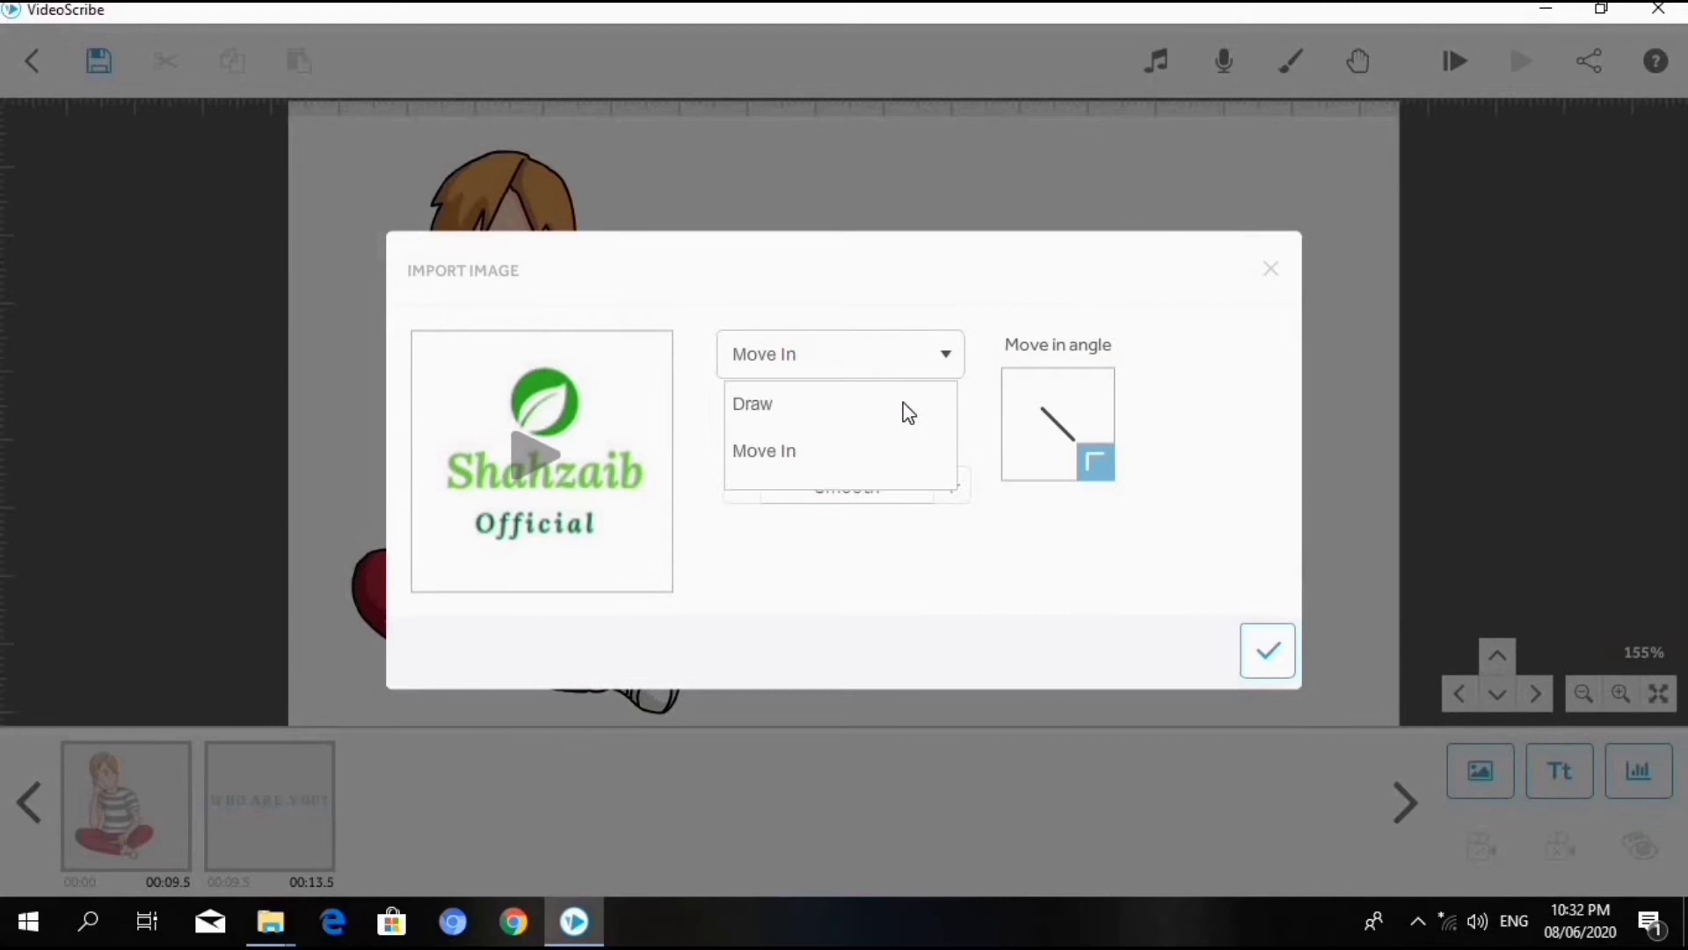
{"action": "left_click", "coordinate": [788, 404]}
{"action": "left_click", "coordinate": [519, 446]}
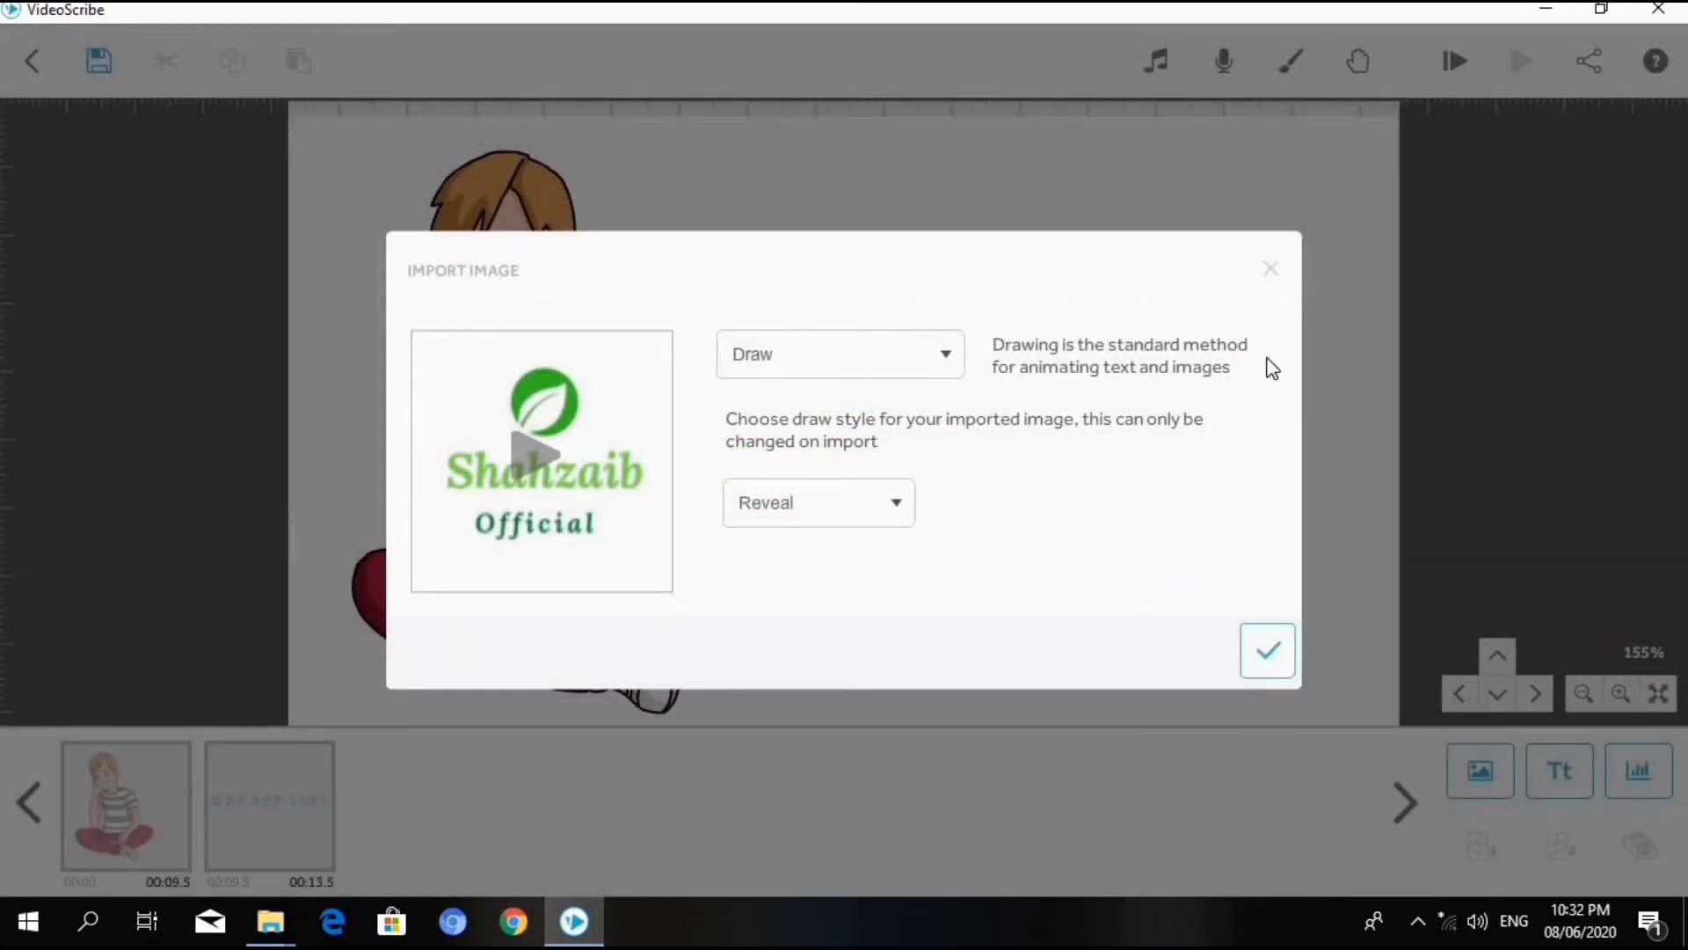
{"action": "left_click", "coordinate": [1272, 272]}
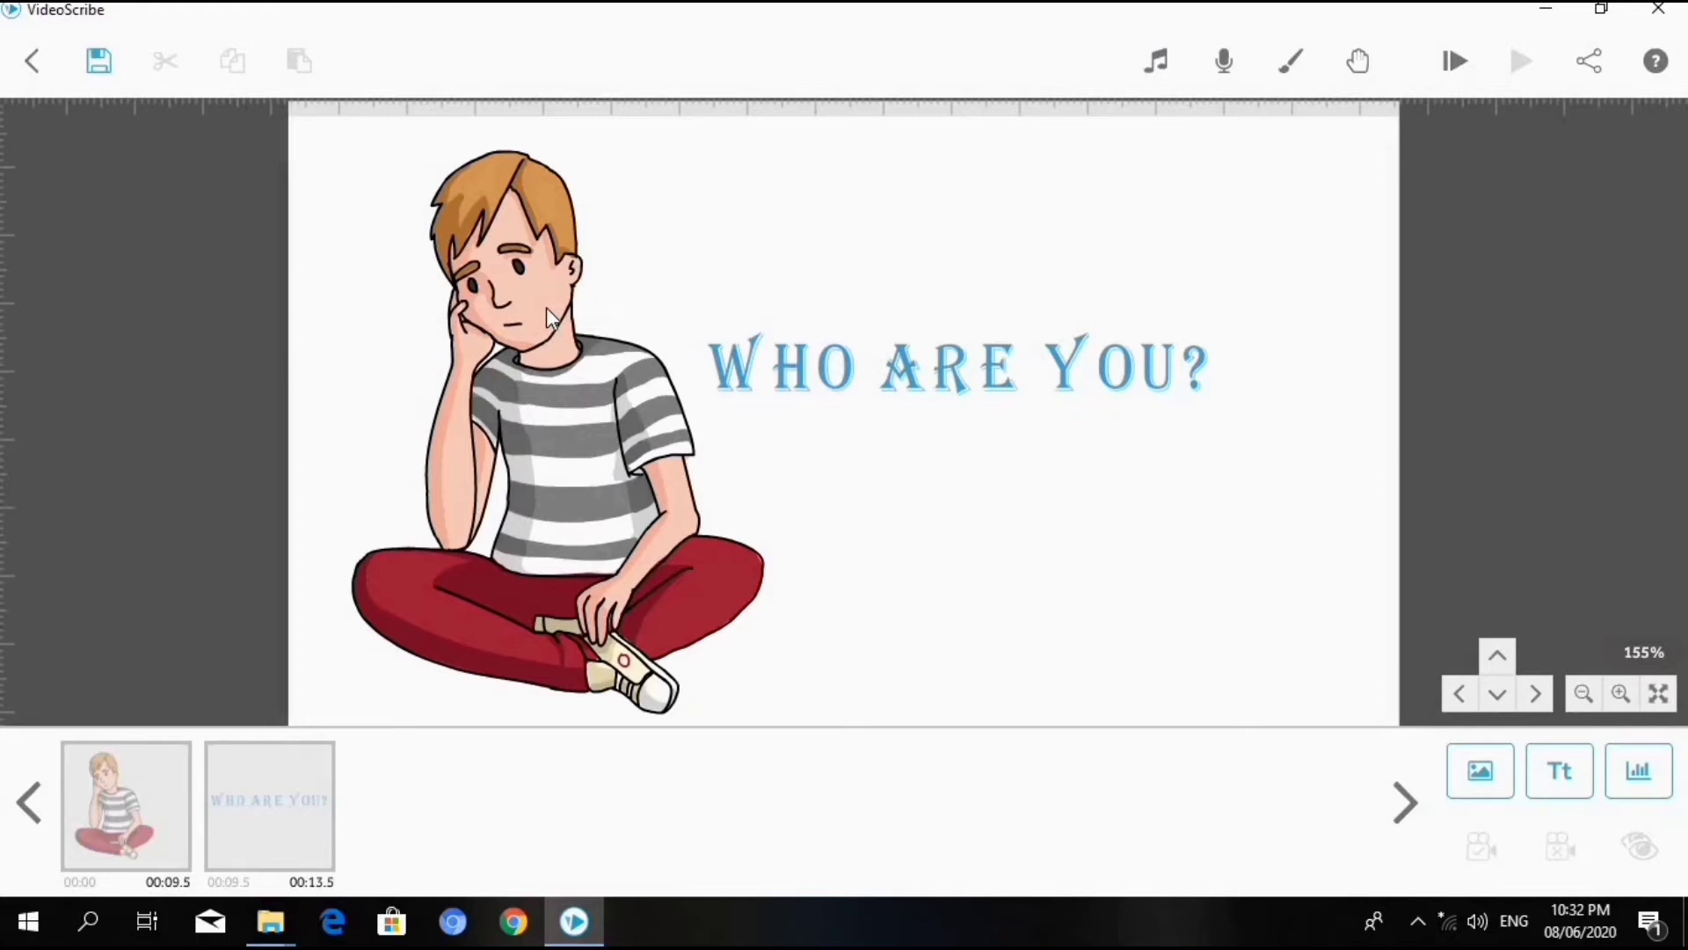
- Add the green leaf logo from the recently used images to an empty area of the canvas
{"action": "left_click_drag", "start_coordinate": [546, 307], "coordinate": [594, 948]}
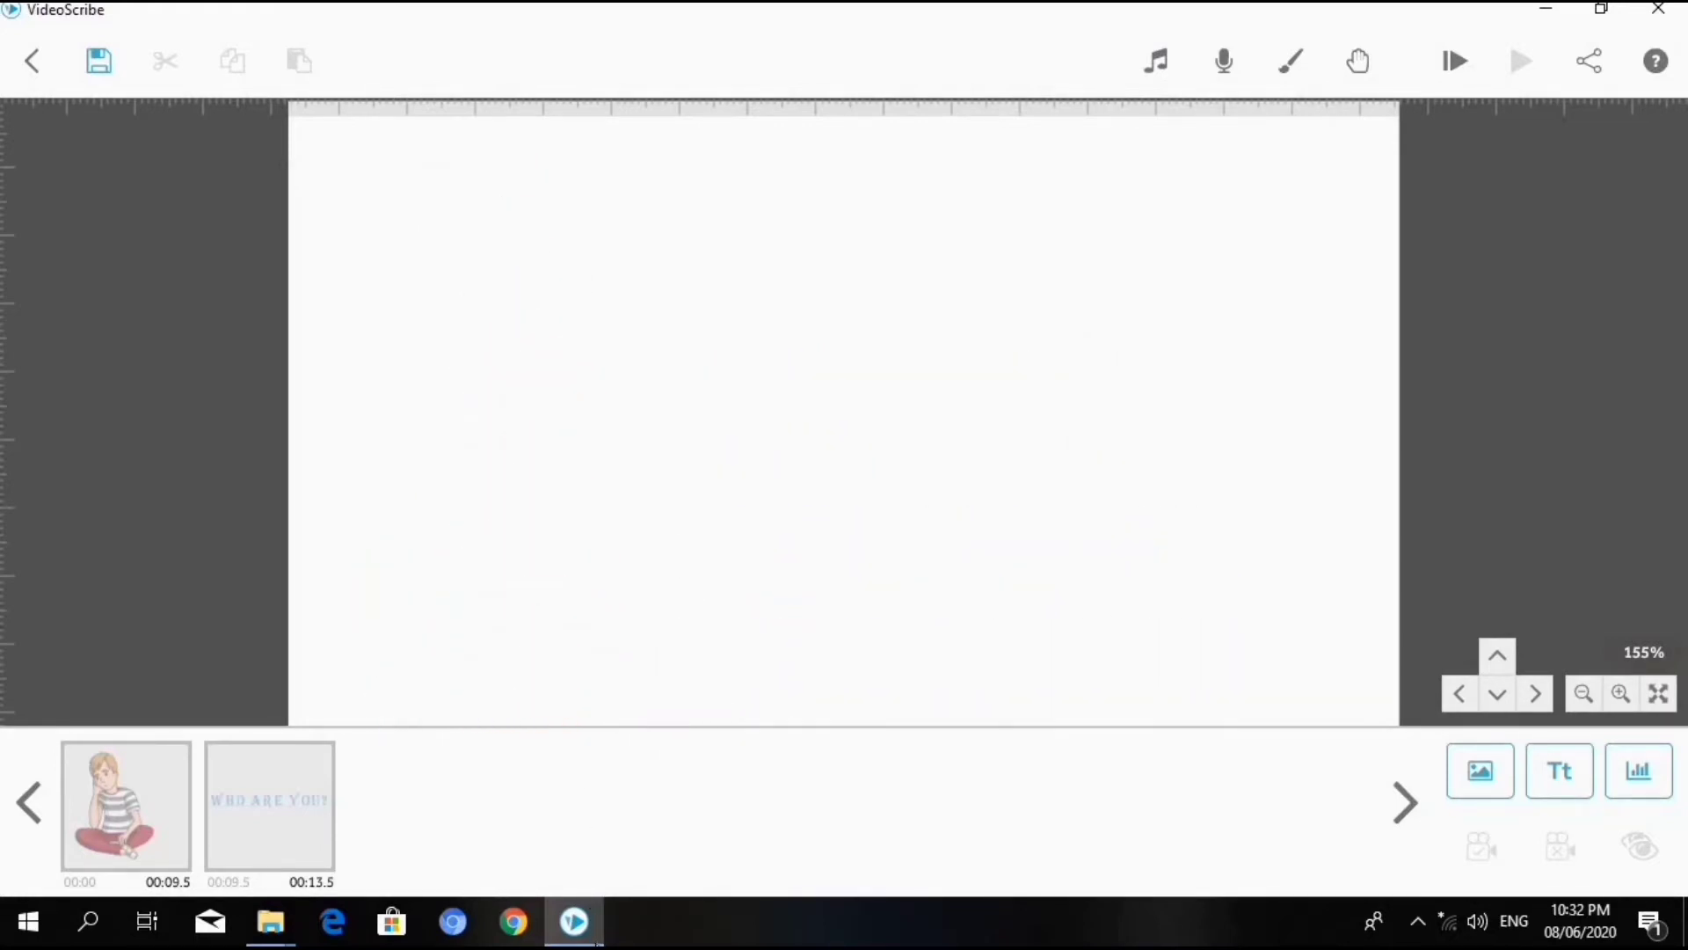
{"action": "left_click", "coordinate": [1484, 778]}
{"action": "left_click", "coordinate": [825, 343]}
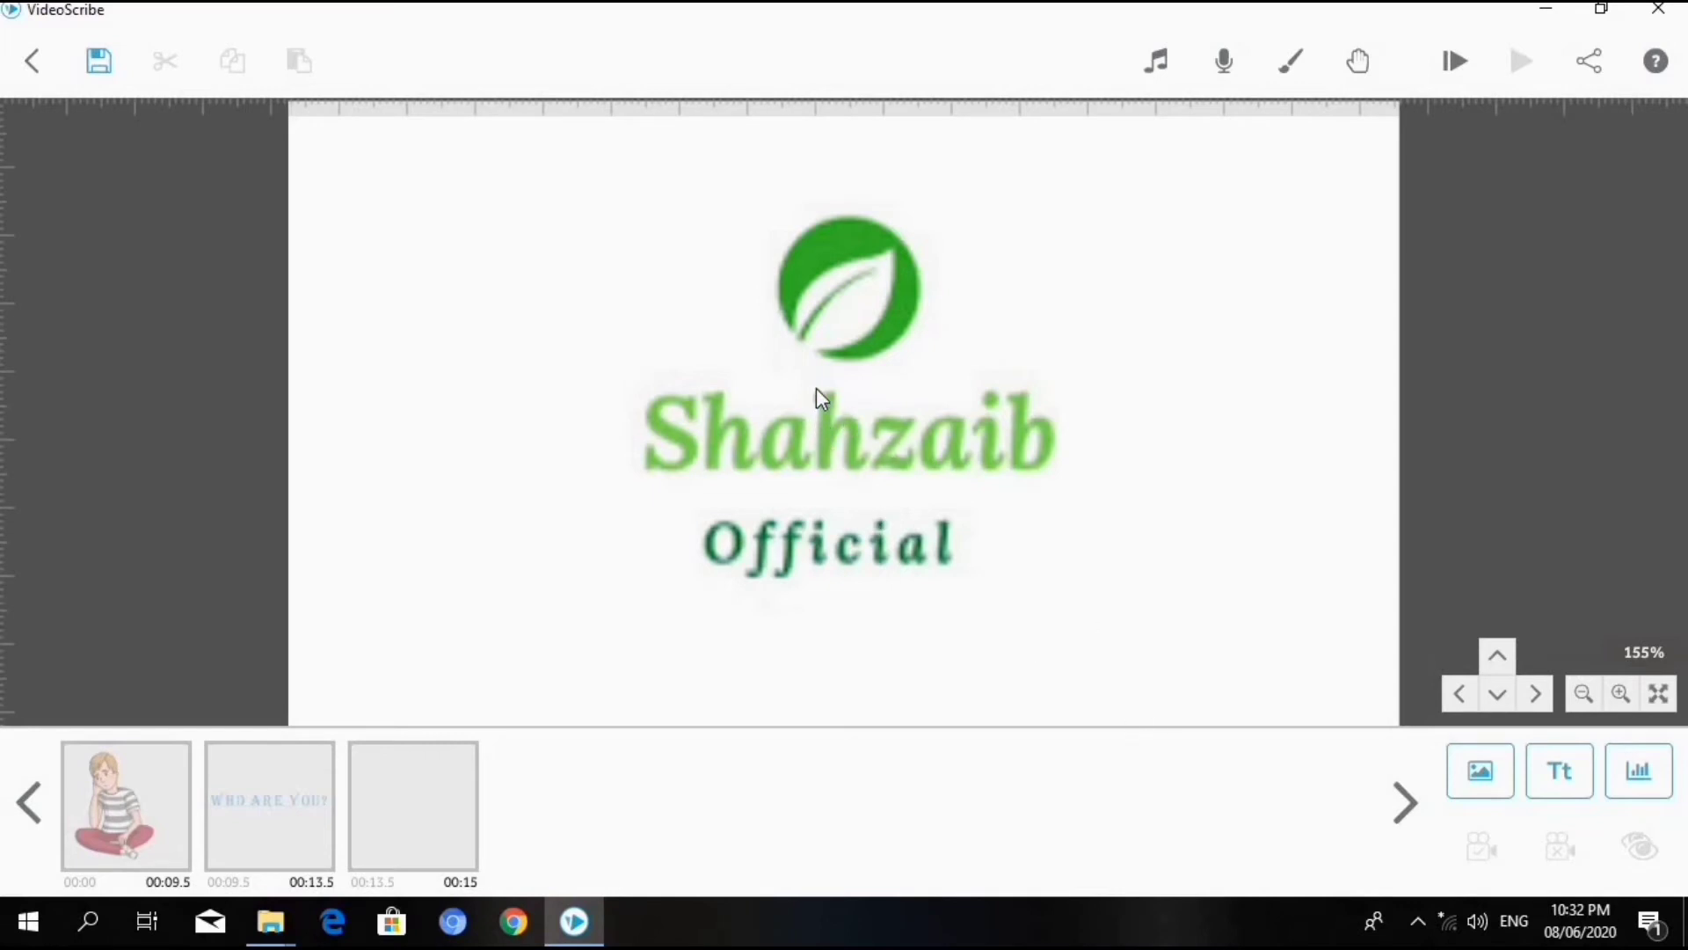
{"action": "double_click", "coordinate": [889, 430]}
{"action": "left_click", "coordinate": [1247, 816]}
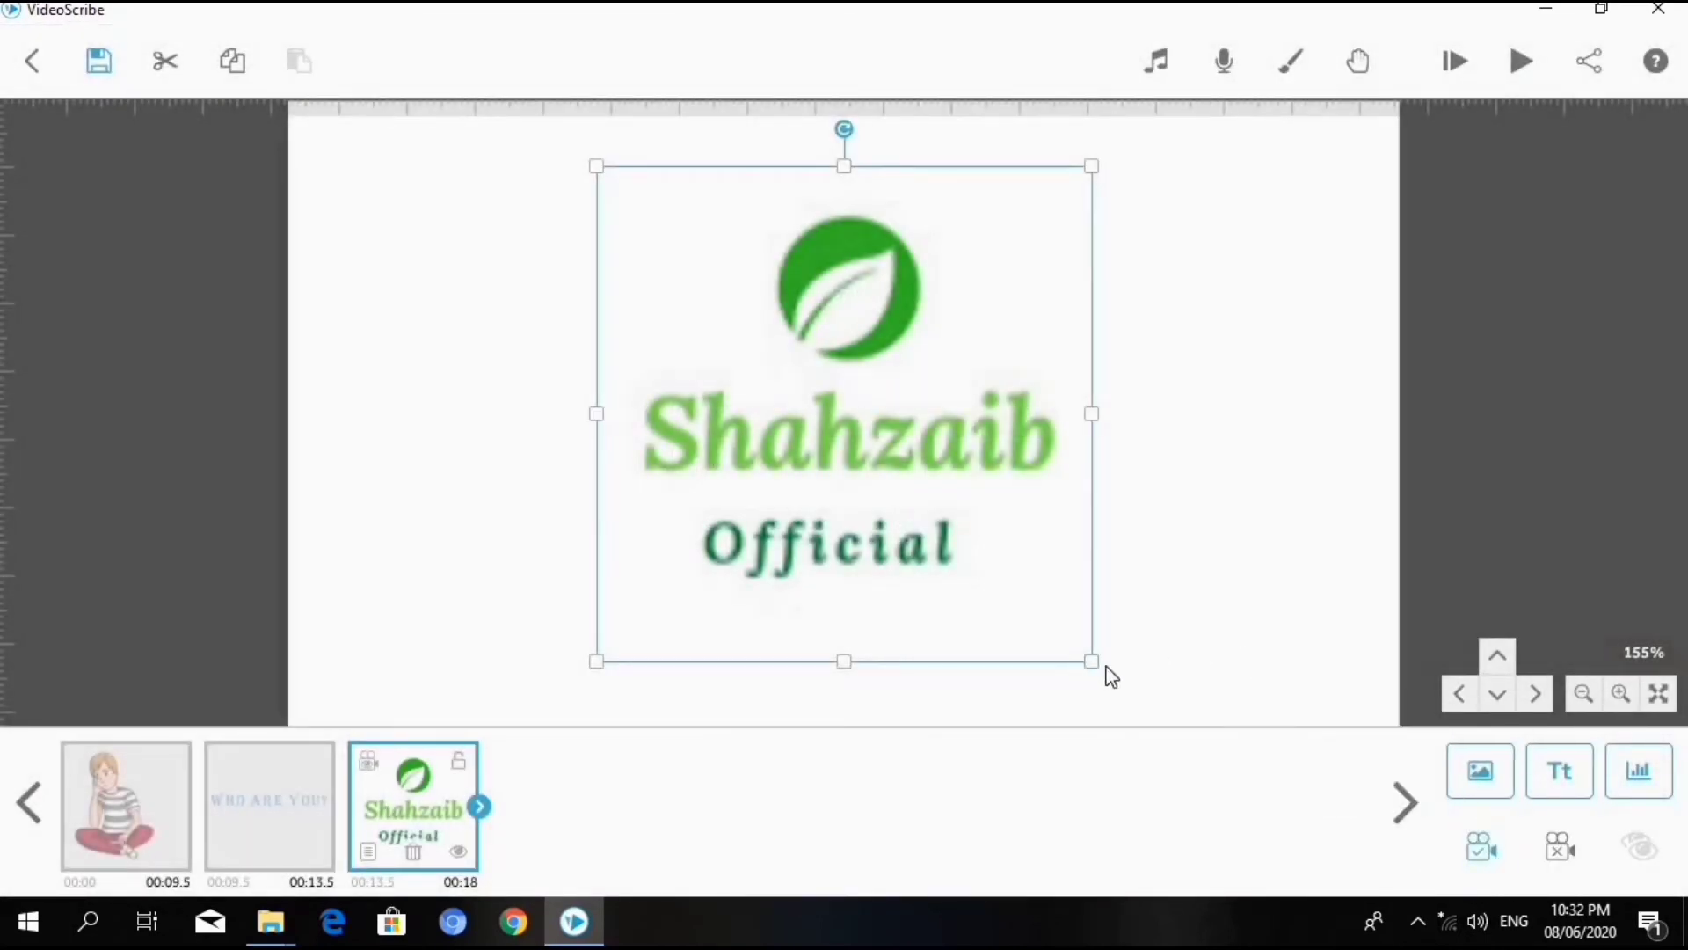
- Preview the whole scribe starting from the boy image
{"action": "left_click", "coordinate": [92, 816]}
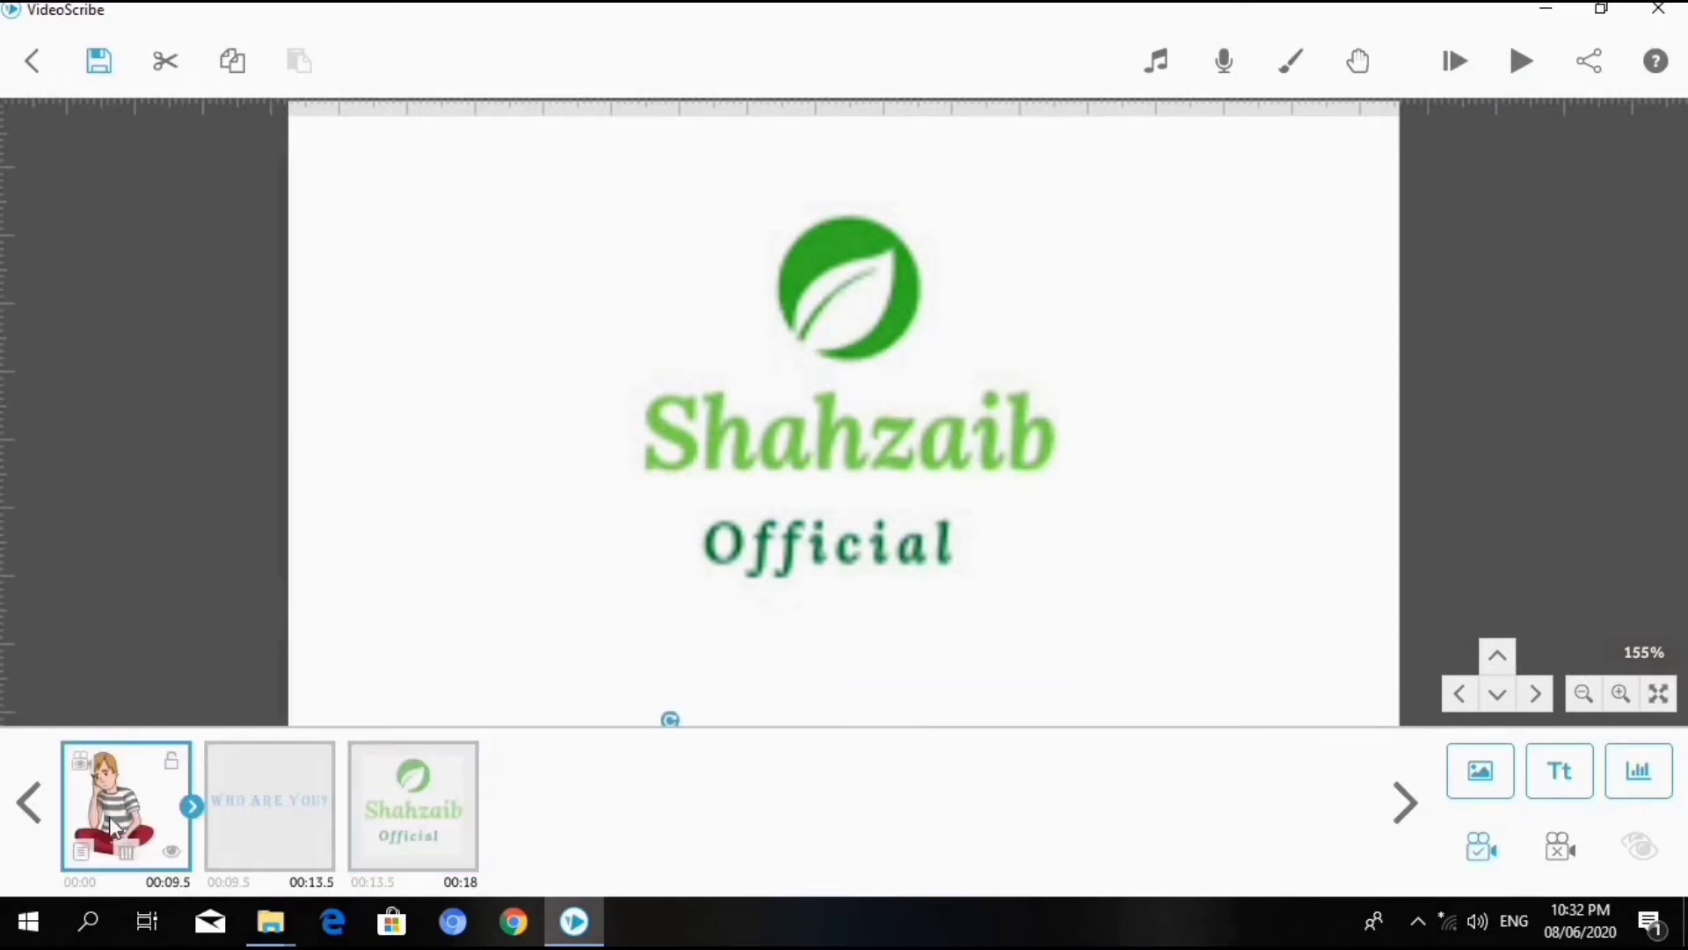
{"action": "left_click", "coordinate": [1539, 64]}
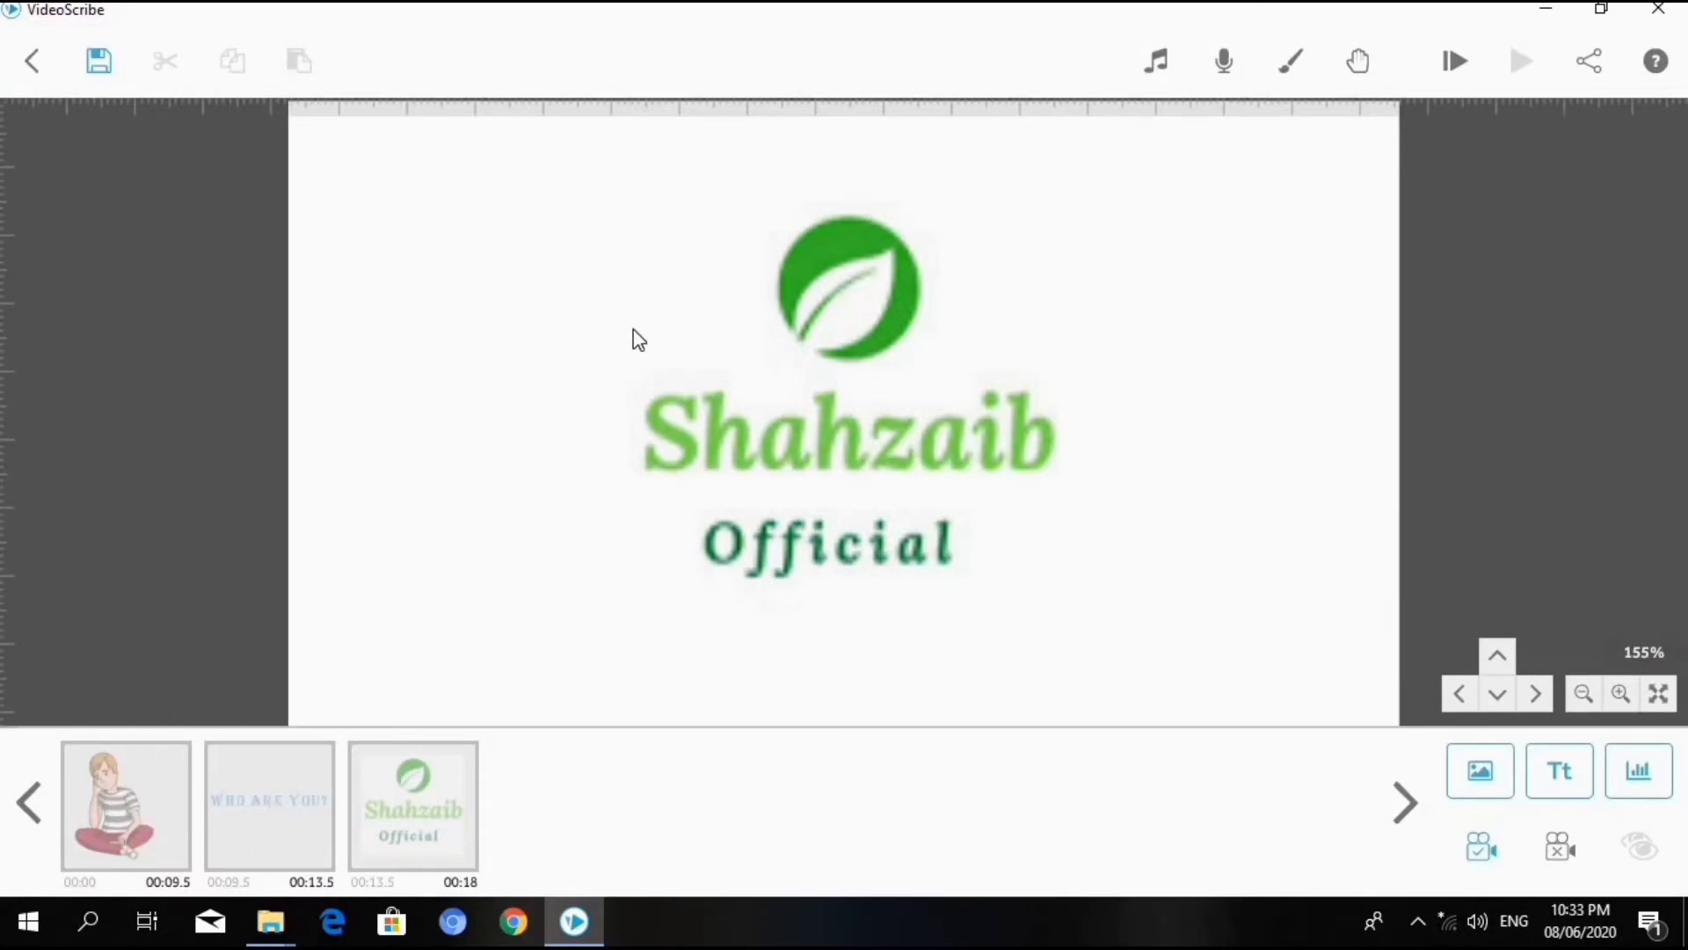
- Open the image properties of the green leaf logo and bring up its graphic filters
{"action": "left_click", "coordinate": [424, 803]}
{"action": "right_click", "coordinate": [424, 803]}
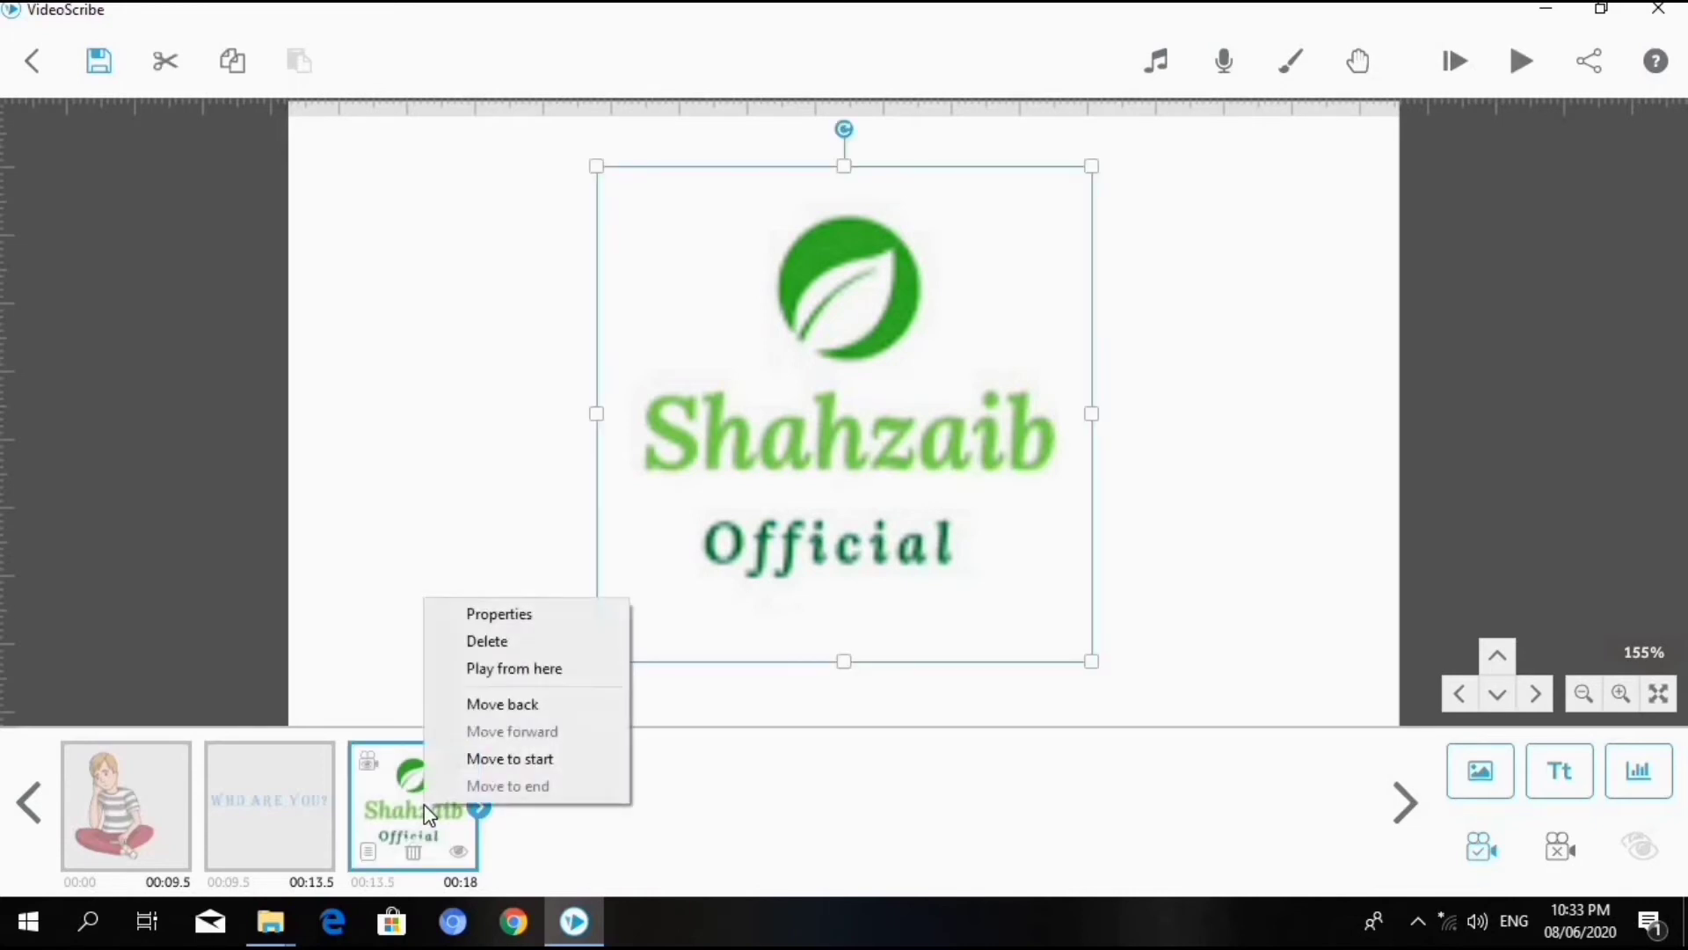
{"action": "left_click", "coordinate": [505, 614]}
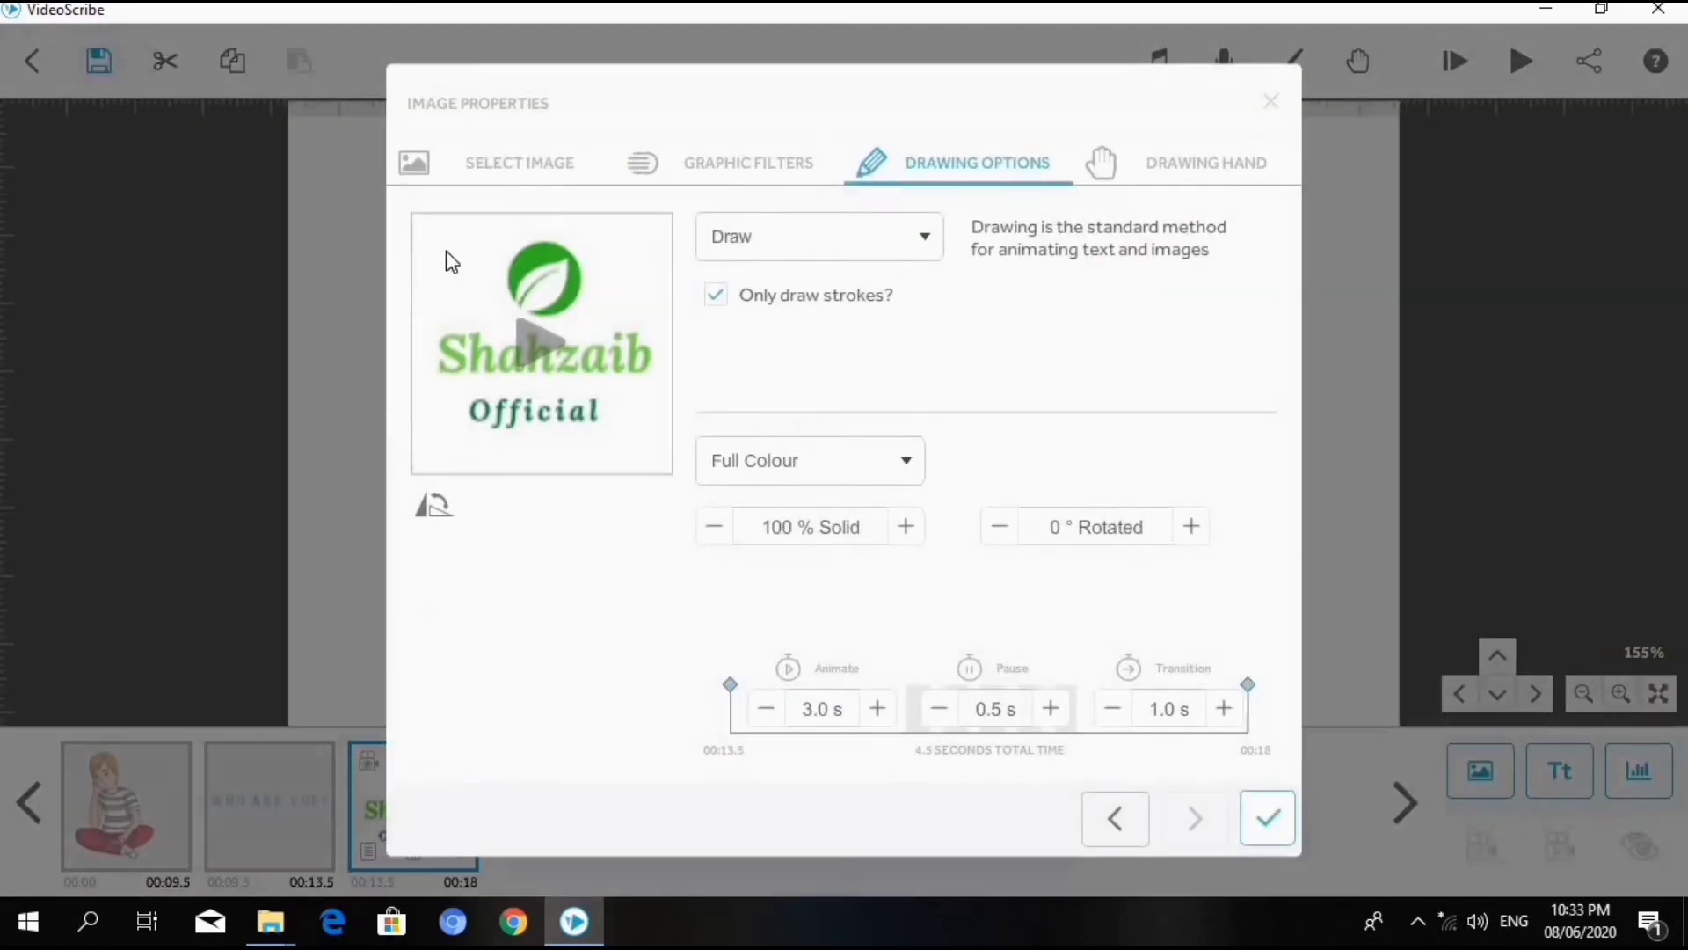
{"action": "left_click", "coordinate": [541, 174]}
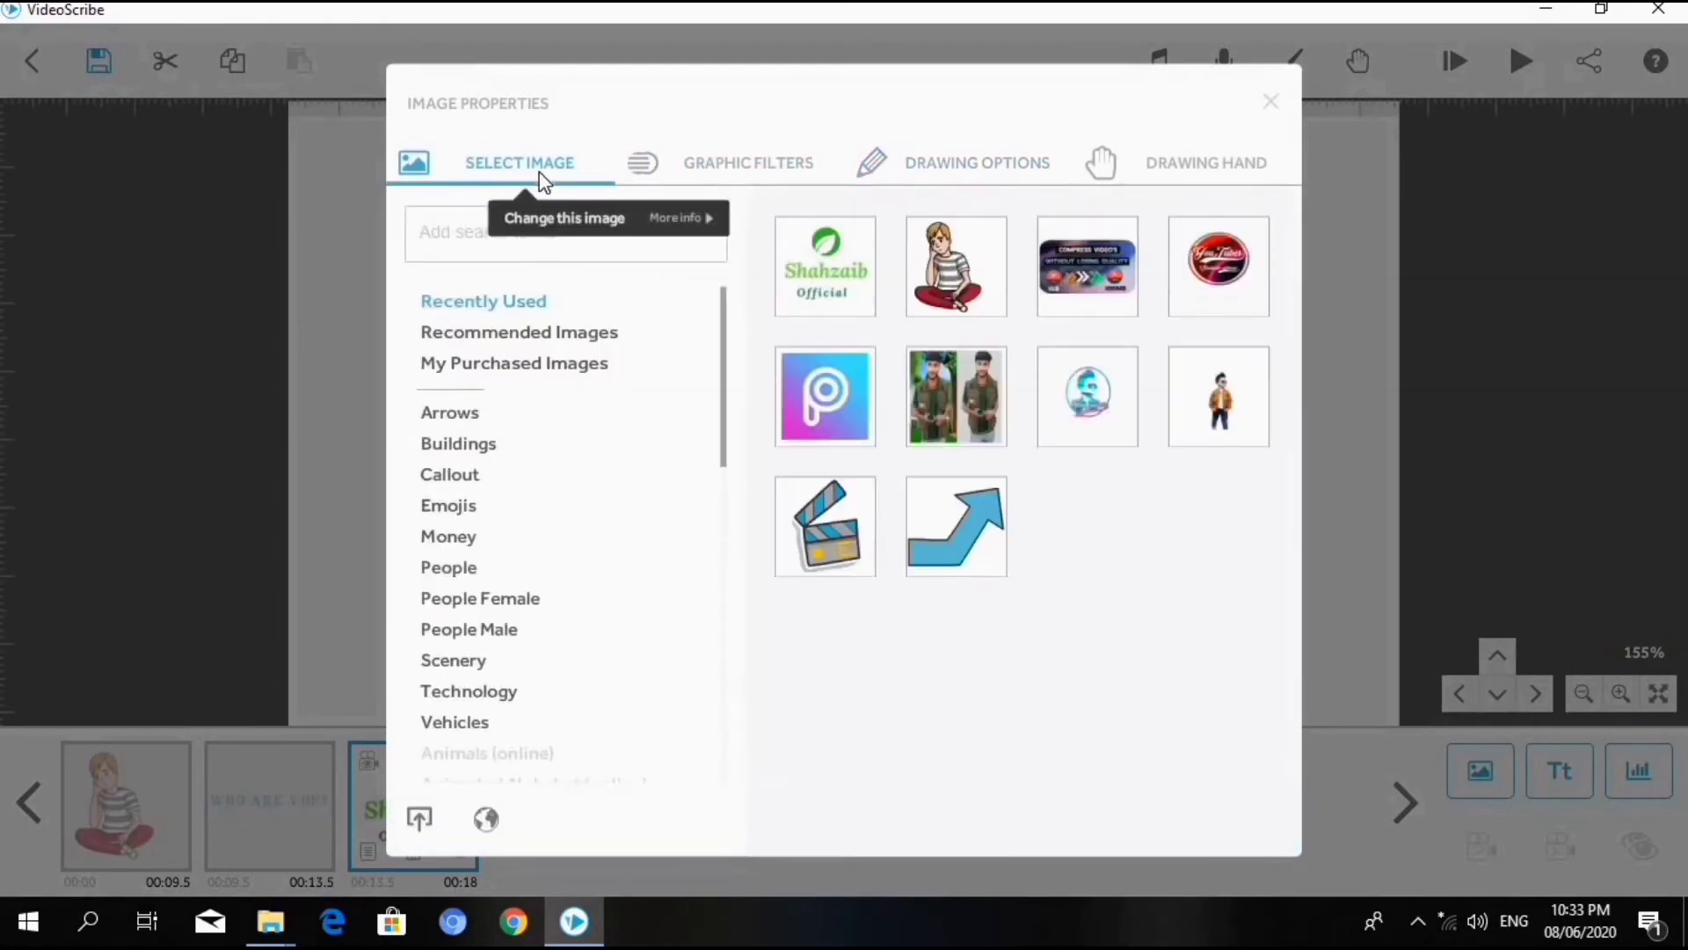
{"action": "left_click", "coordinate": [675, 169]}
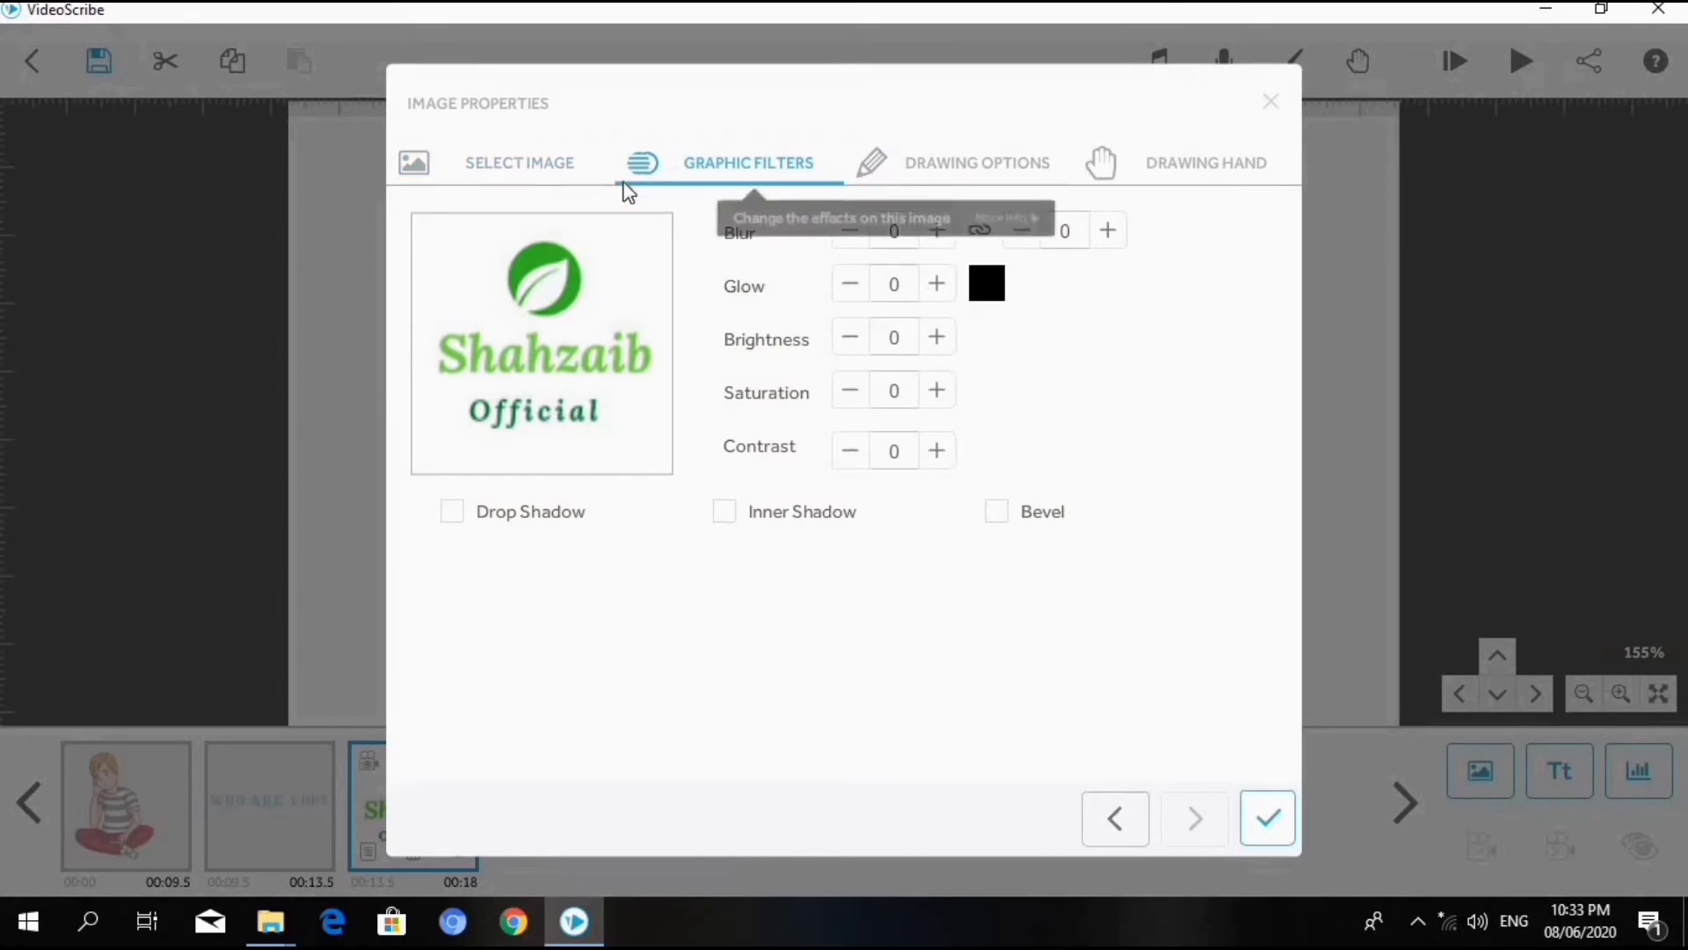
- Try the Drop Shadow, Inner Shadow and Bevel filters on the logo one at a time, turning each off again
{"action": "left_click", "coordinate": [505, 515]}
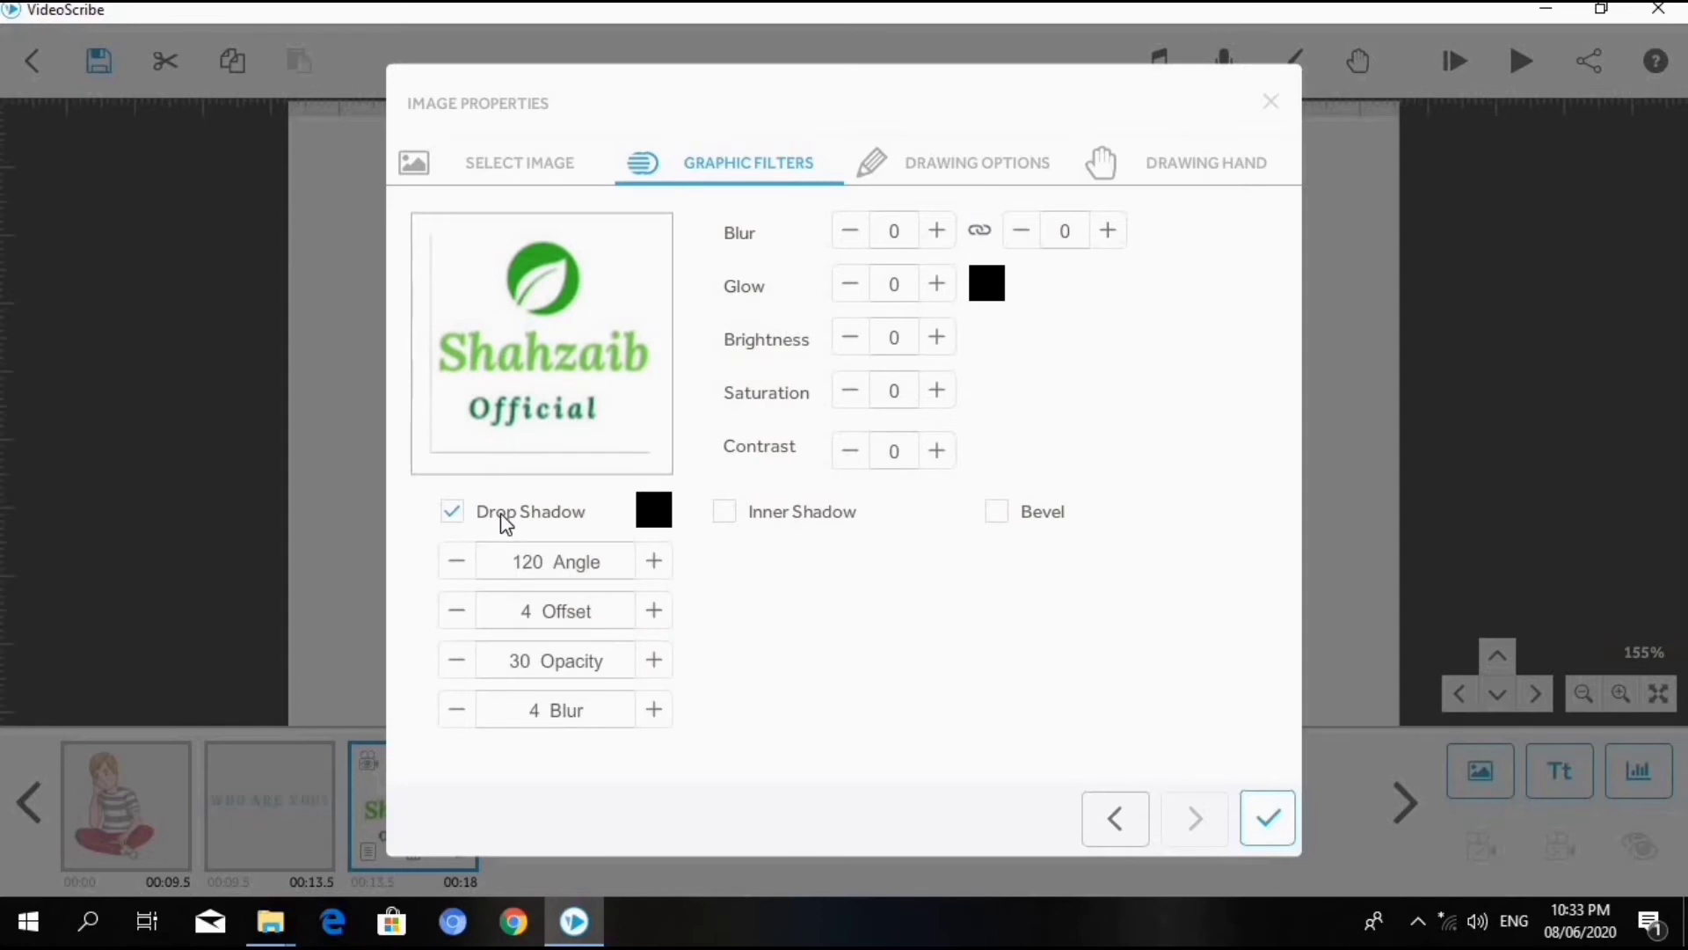
{"action": "left_click", "coordinate": [505, 521]}
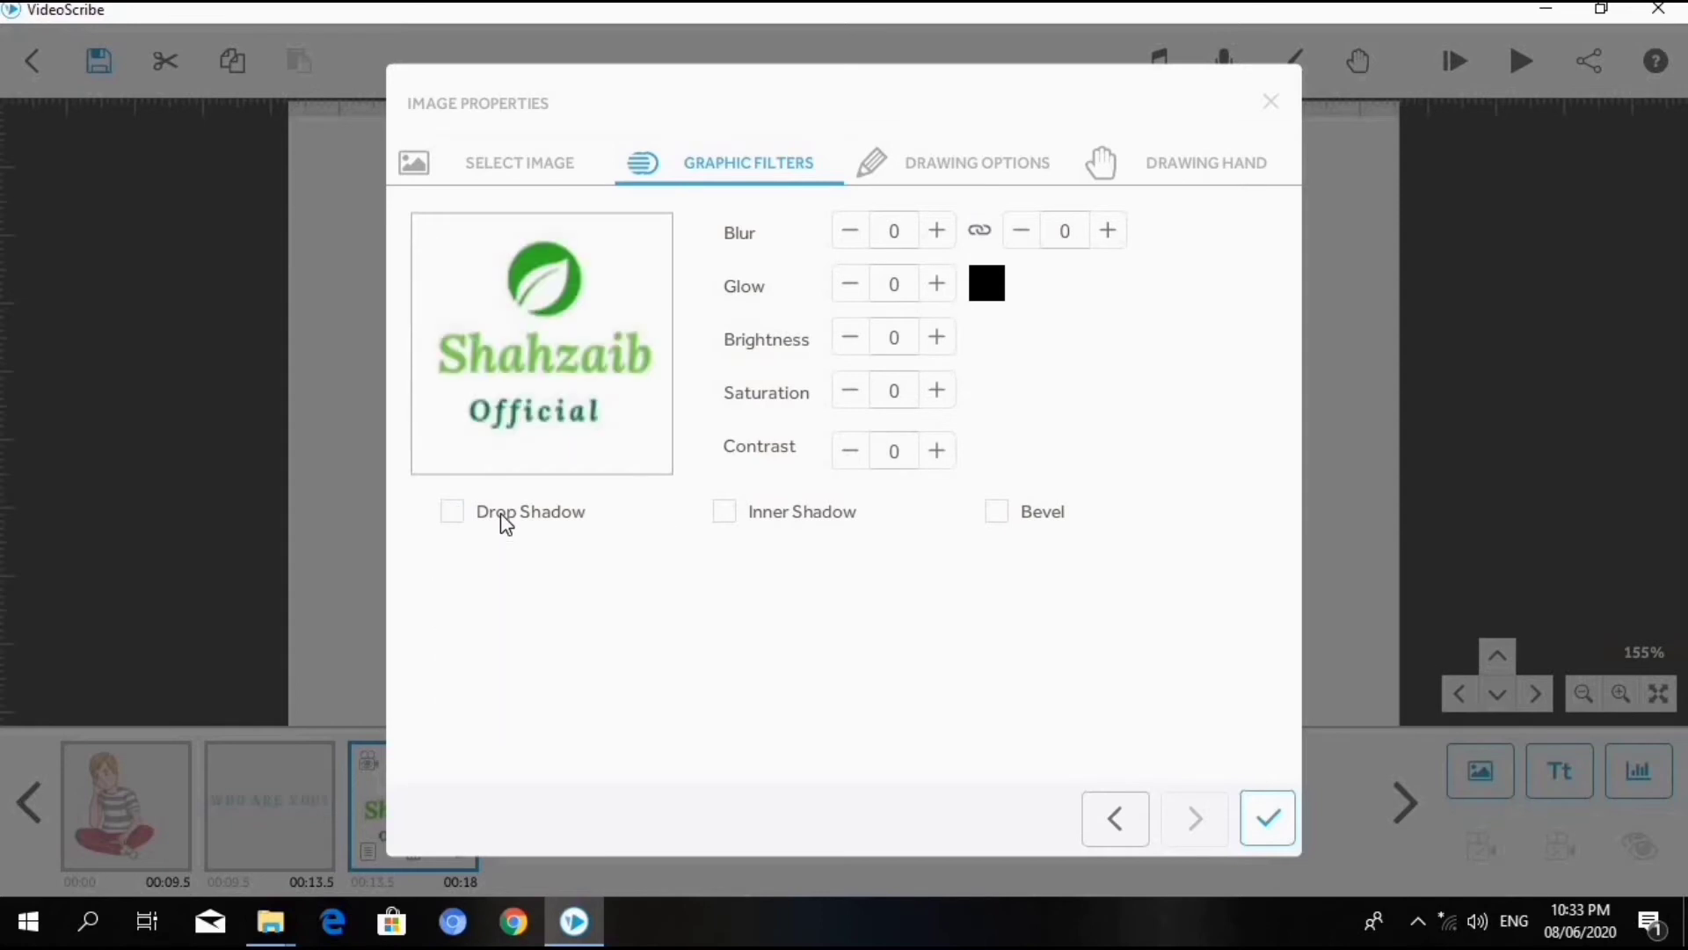
{"action": "left_click", "coordinate": [738, 521]}
{"action": "left_click", "coordinate": [737, 520]}
{"action": "left_click", "coordinate": [735, 520]}
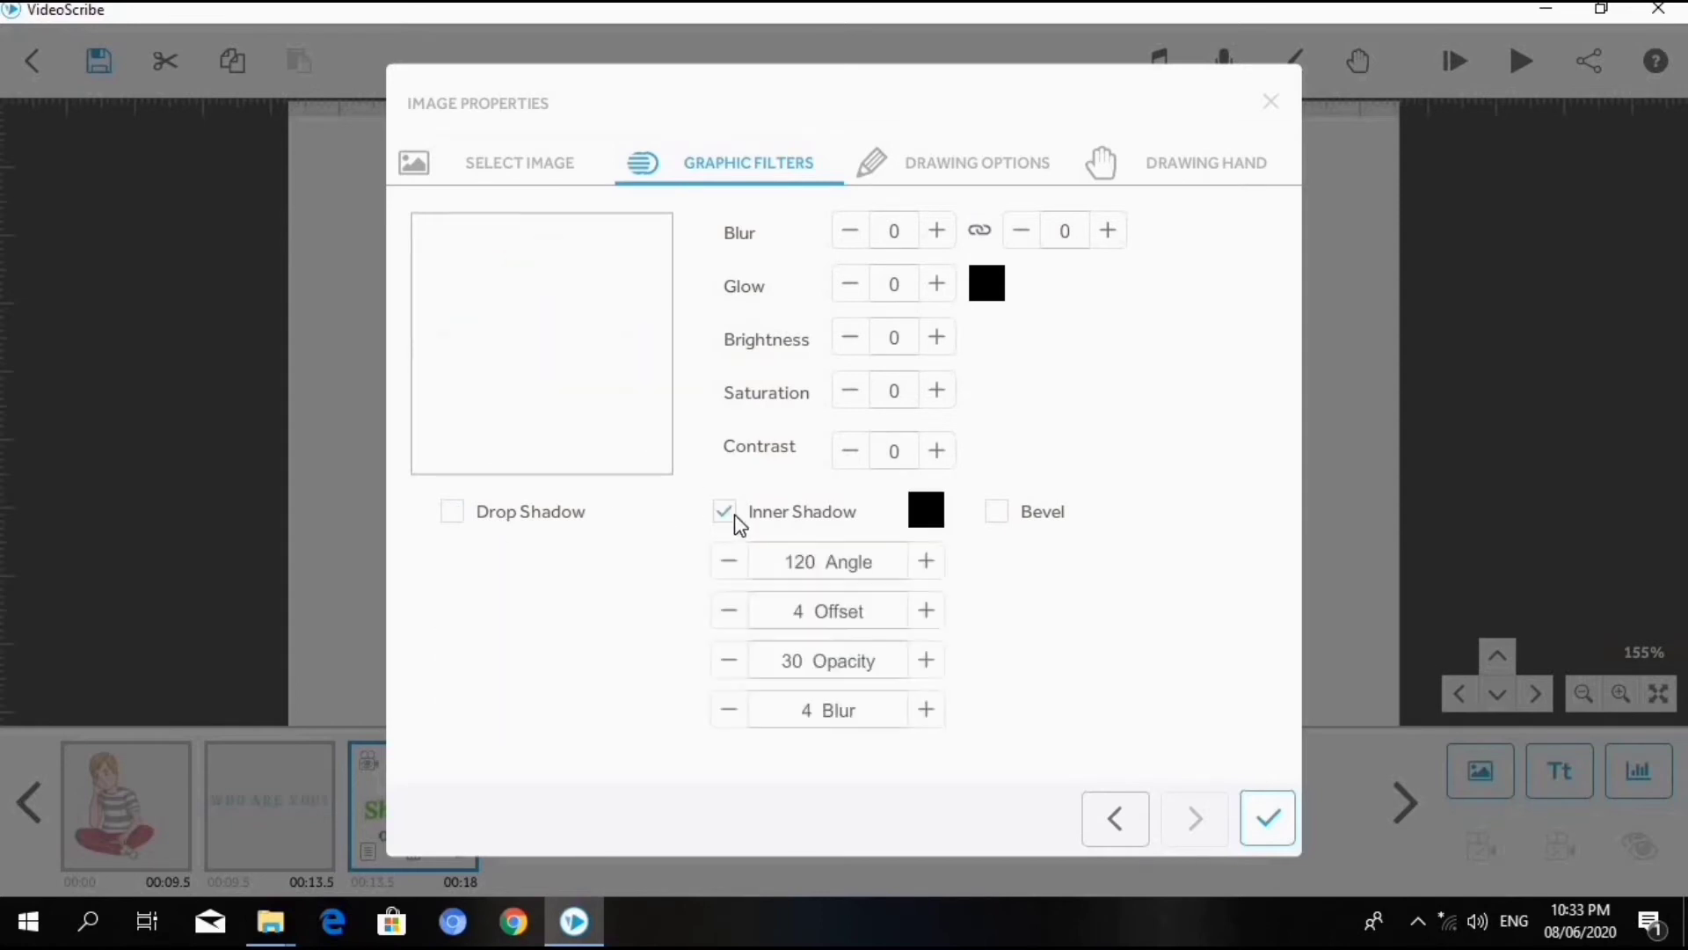
{"action": "left_click", "coordinate": [794, 512]}
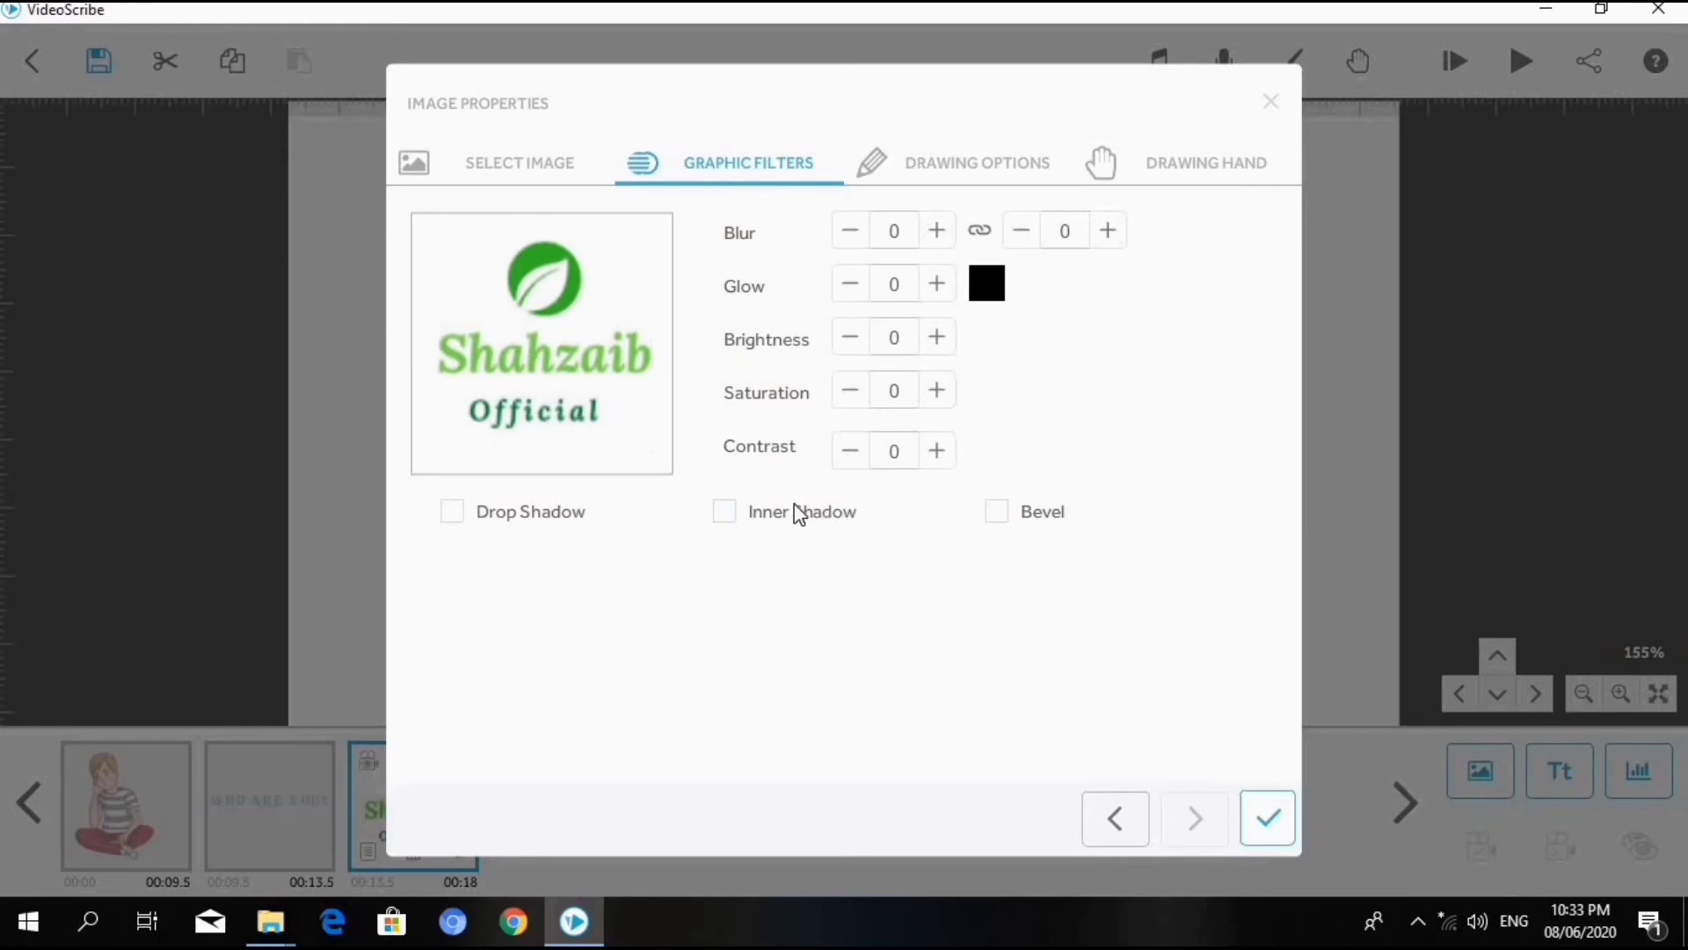
{"action": "left_click", "coordinate": [1043, 522]}
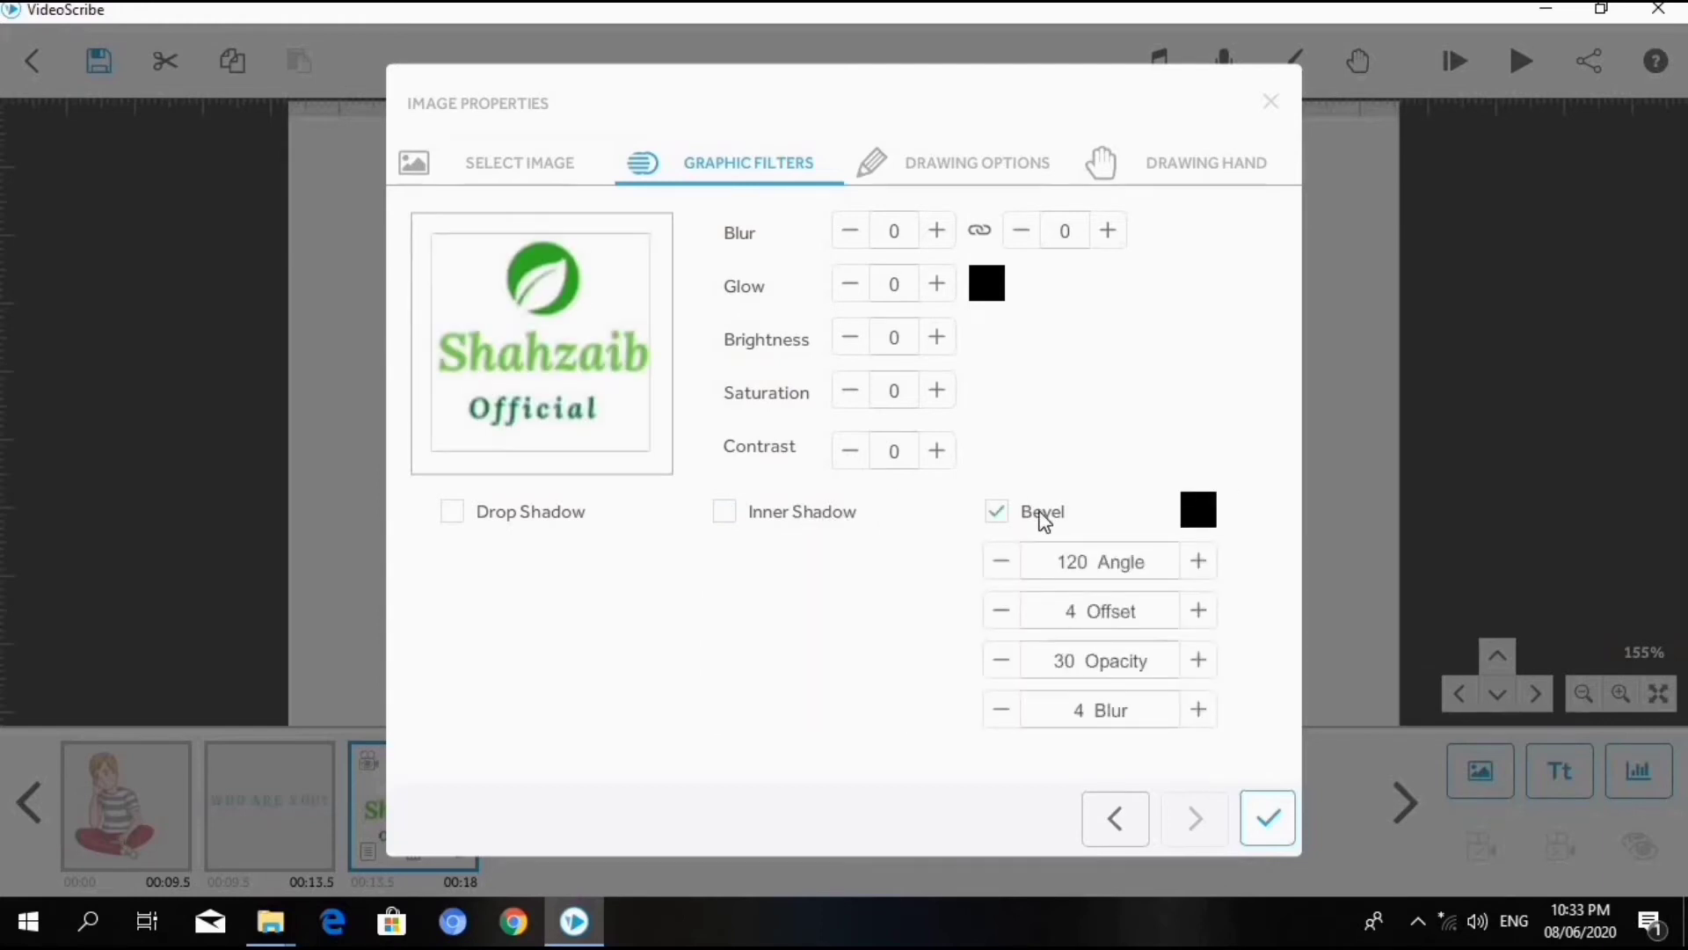
{"action": "left_click", "coordinate": [1043, 520]}
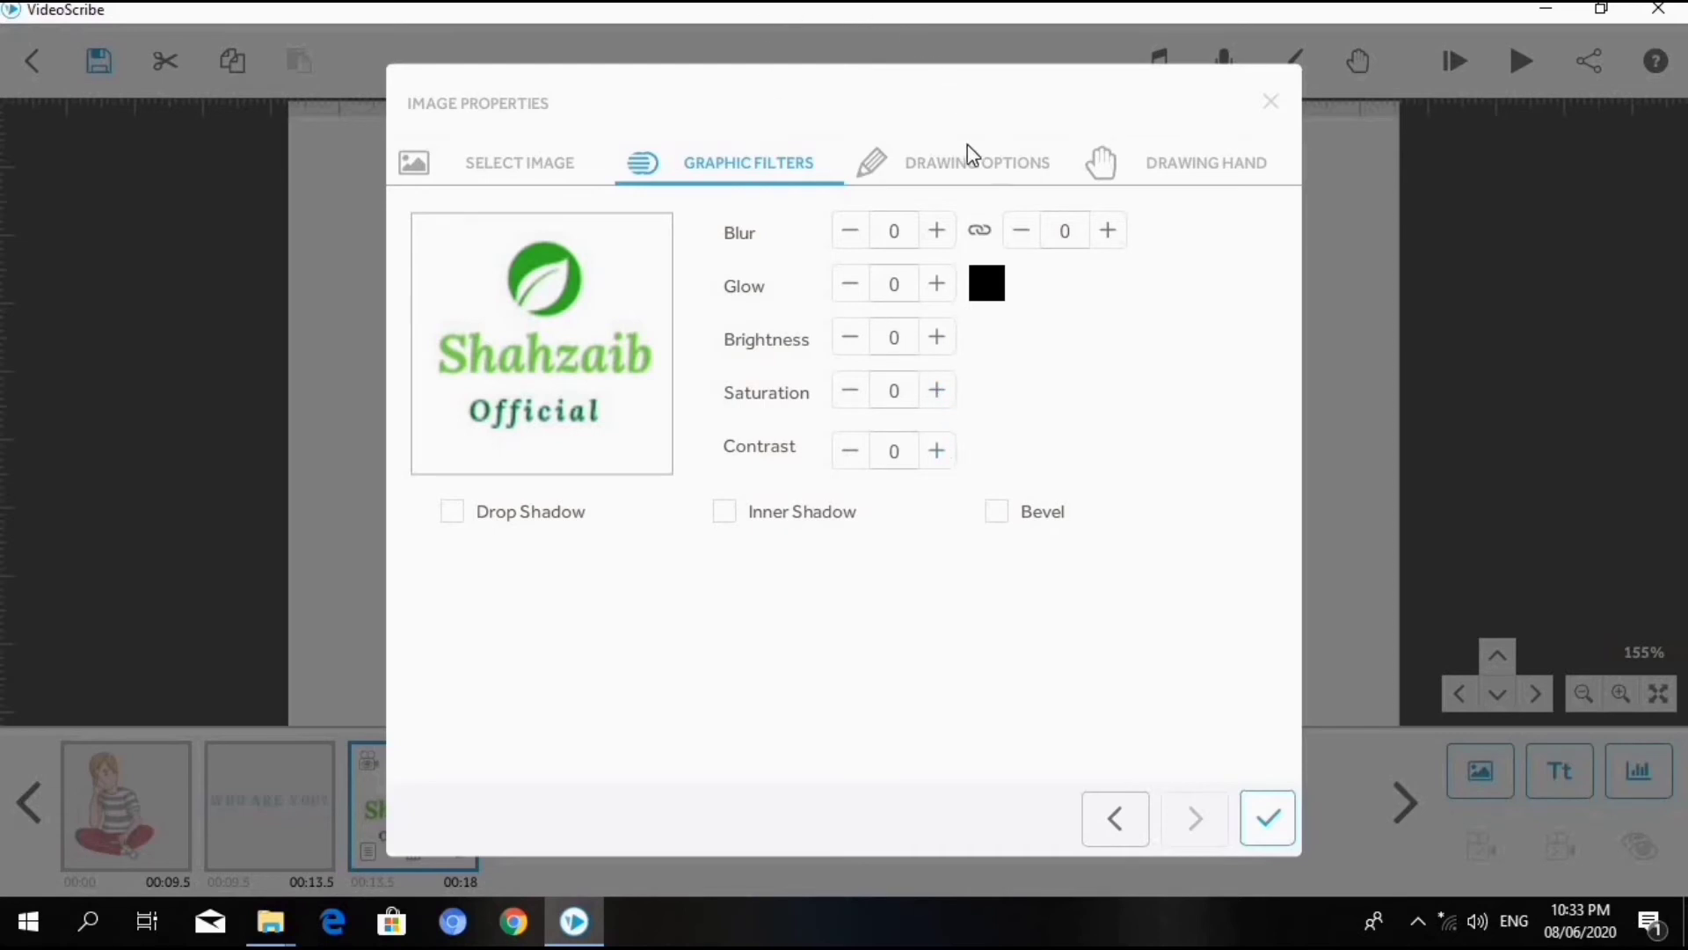
- Try the Morph animation method on the logo and preview it
{"action": "left_click", "coordinate": [979, 168]}
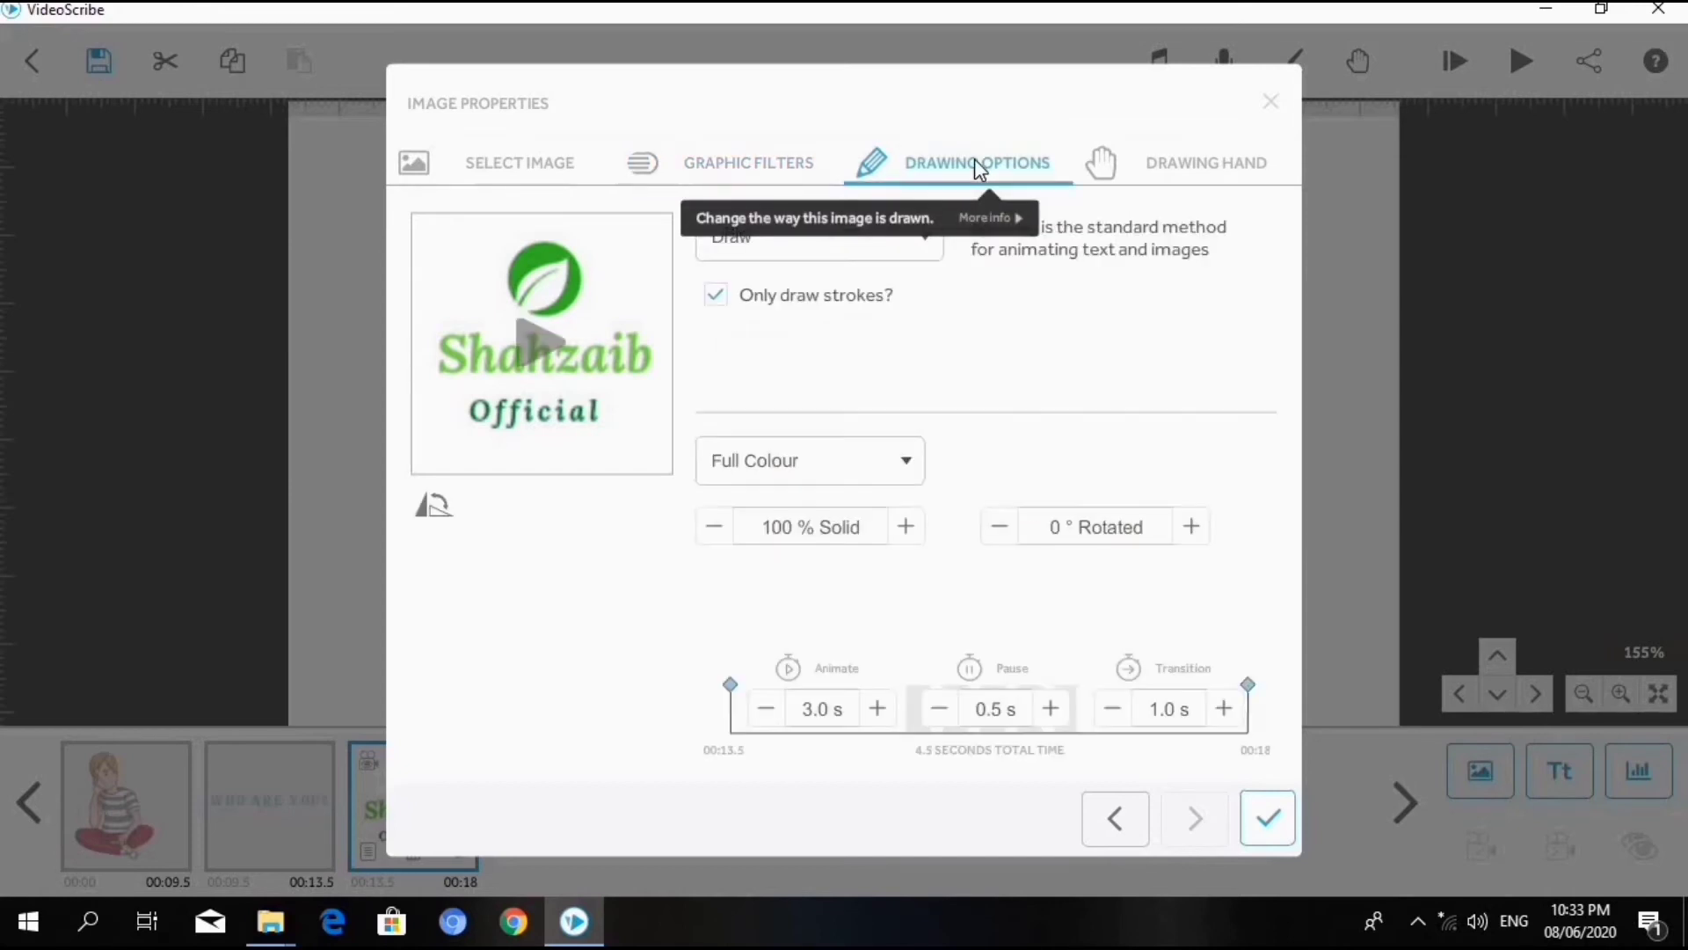
{"action": "left_click", "coordinate": [921, 246]}
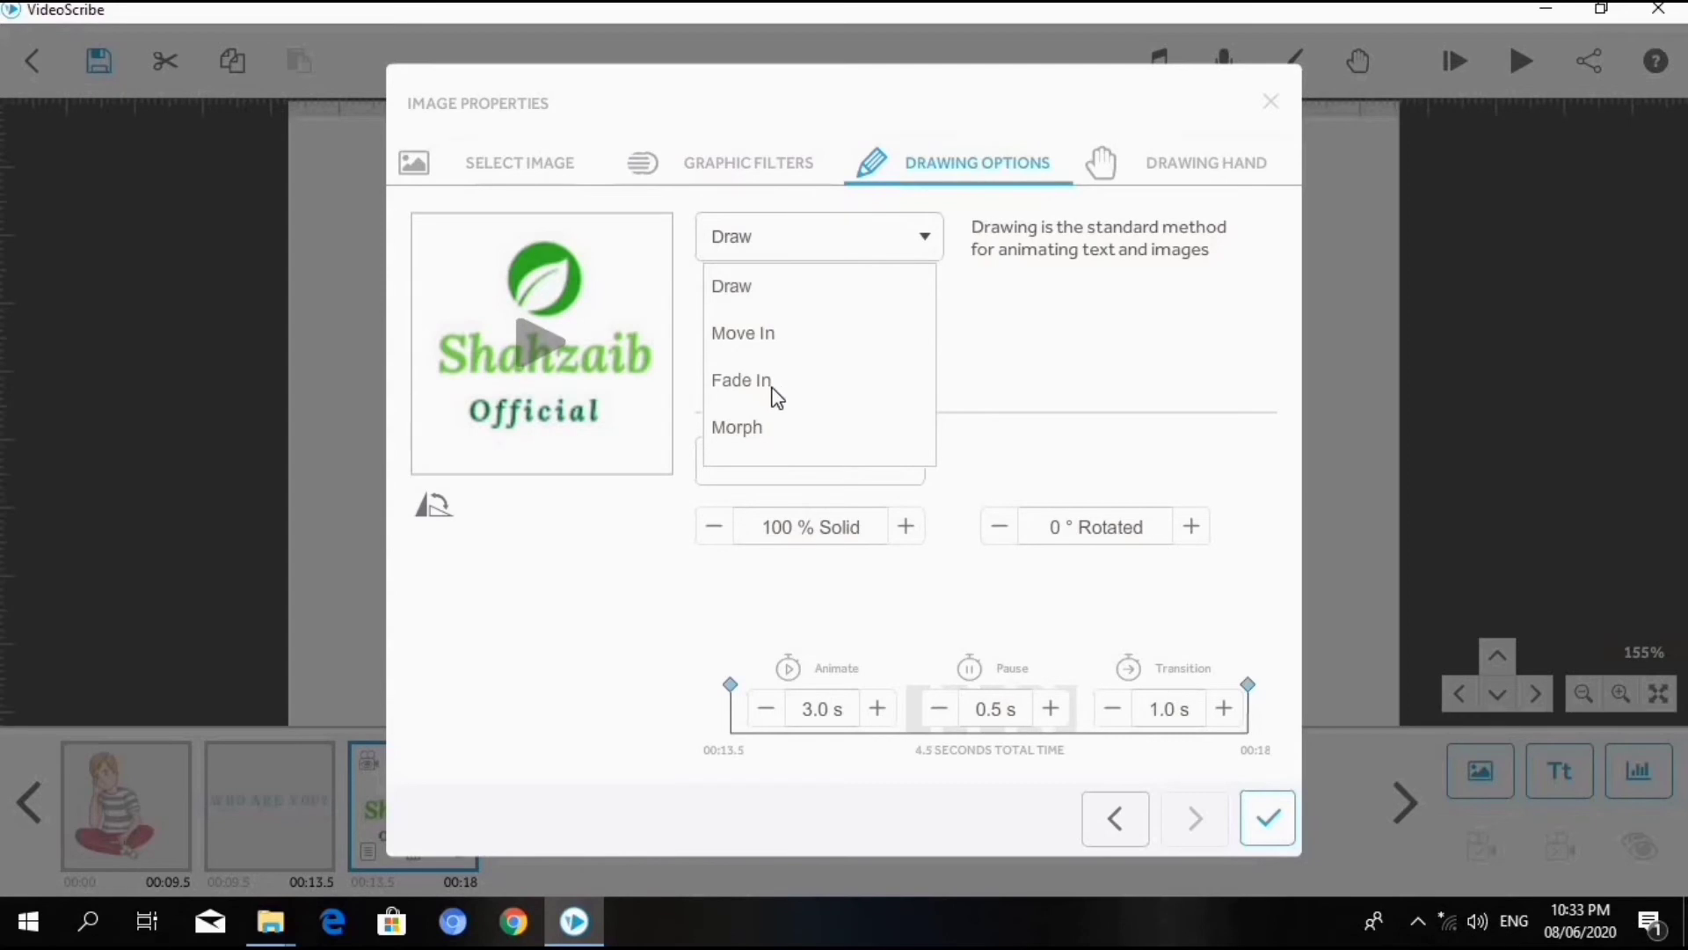
{"action": "left_click", "coordinate": [739, 428]}
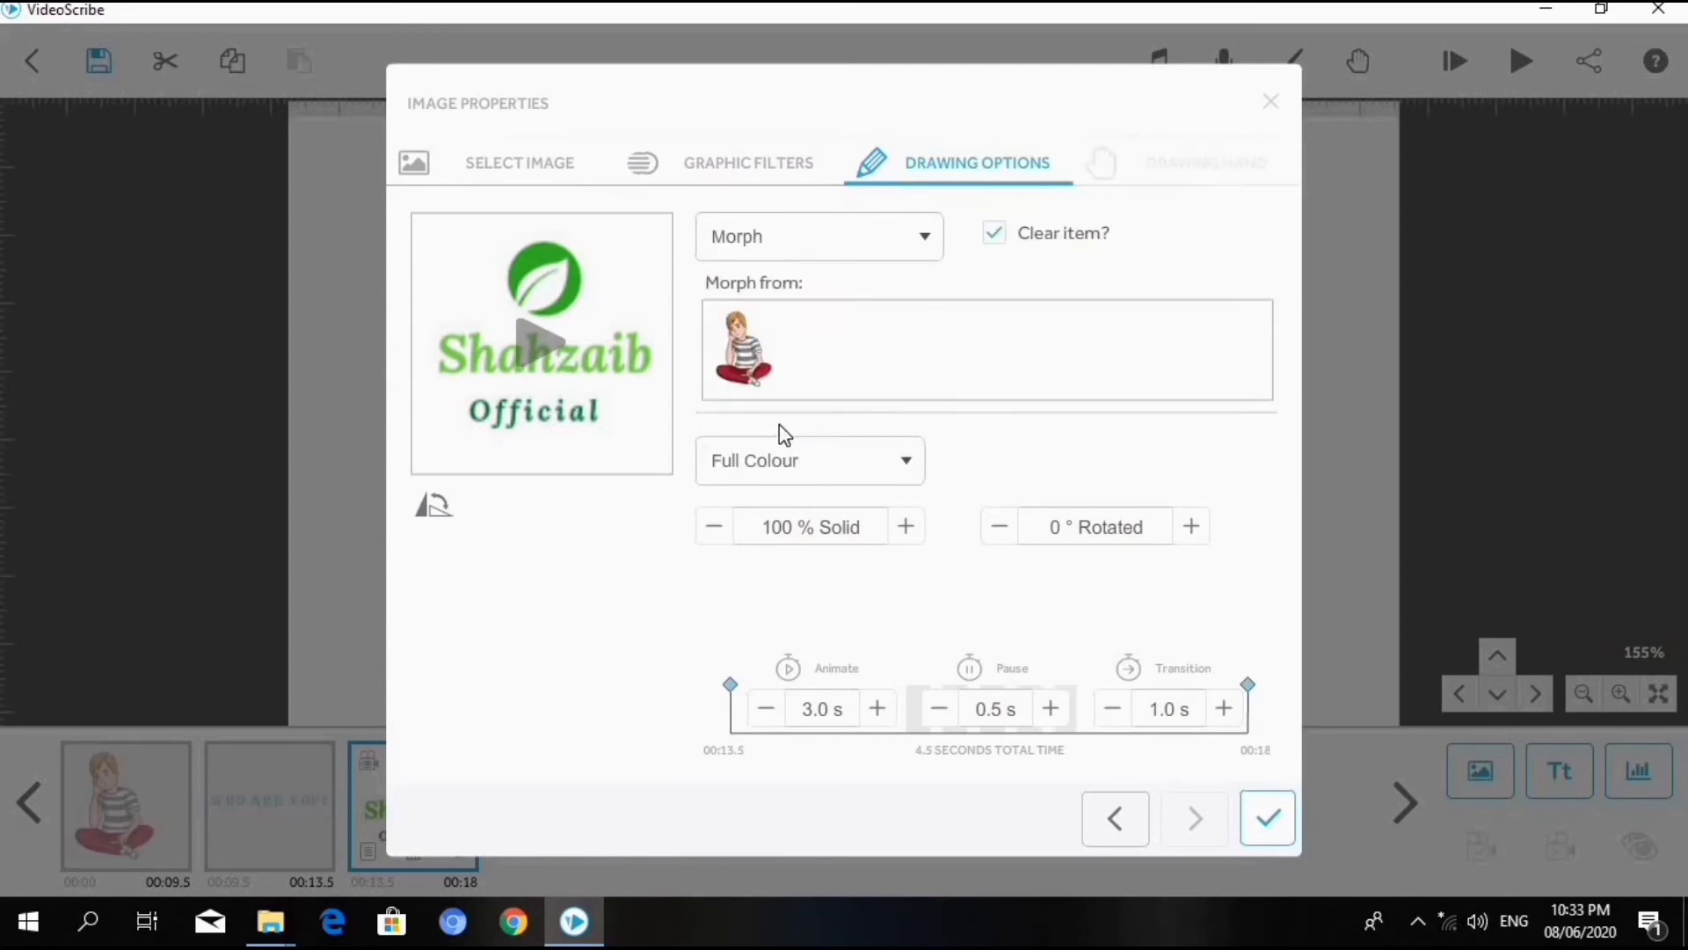
{"action": "left_click", "coordinate": [545, 341]}
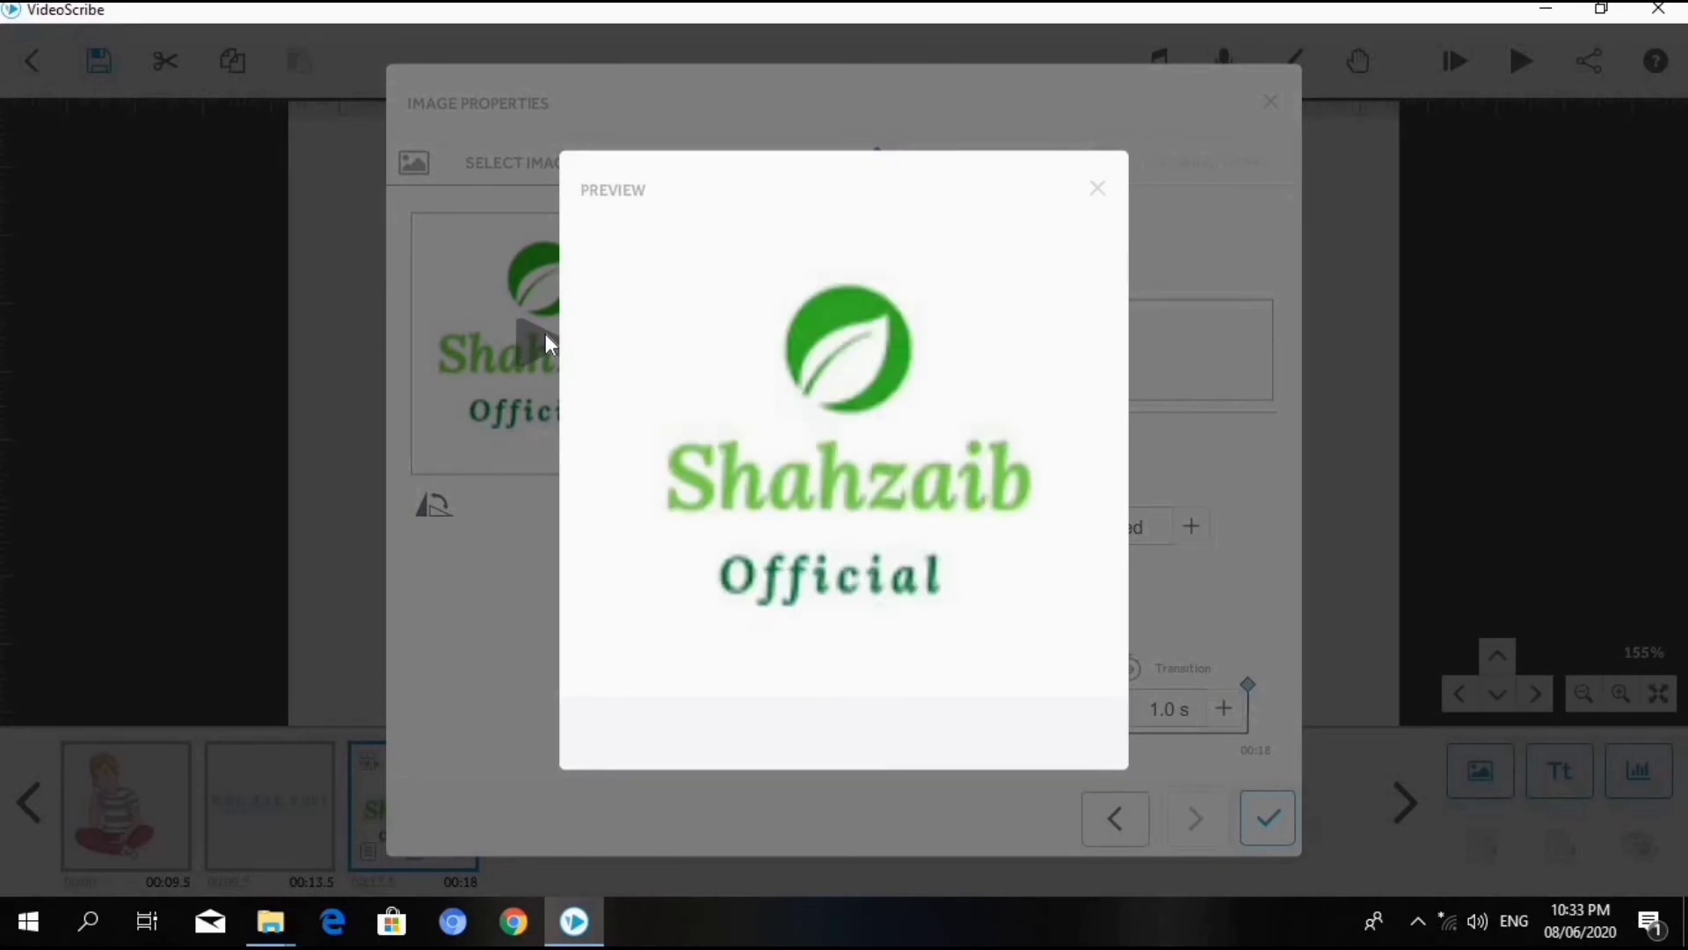
{"action": "left_click", "coordinate": [1097, 190]}
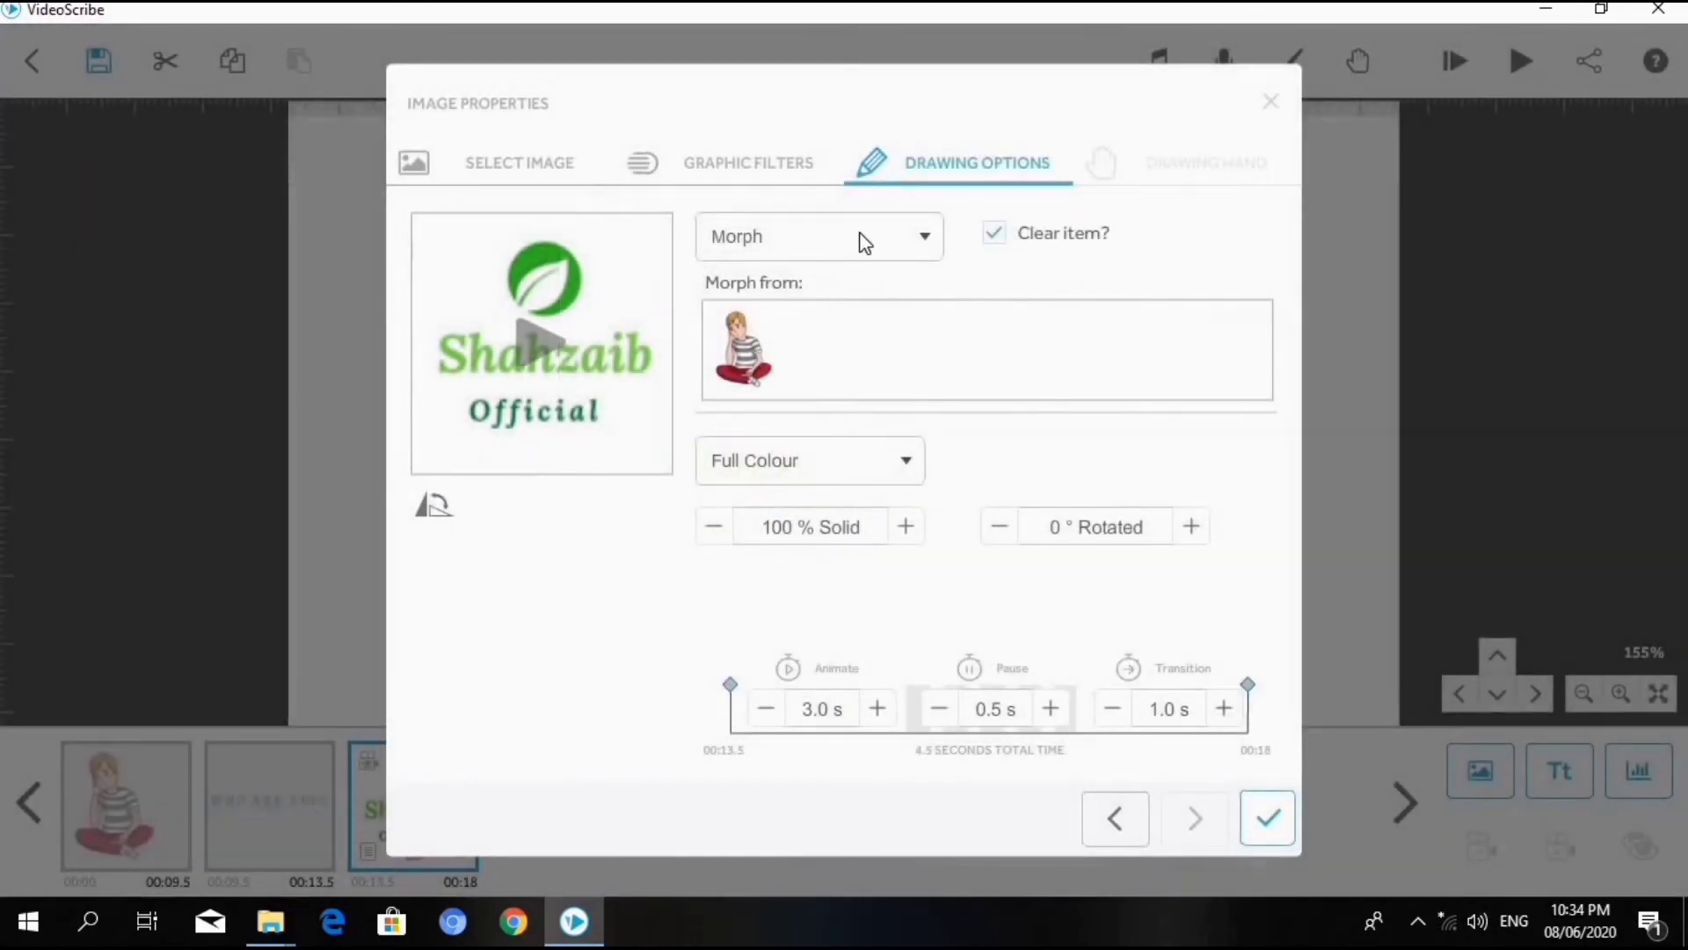
- Preview the logo with the Fade In animation method, and return it to the Draw method
{"action": "left_click", "coordinate": [858, 235]}
{"action": "left_click", "coordinate": [763, 380]}
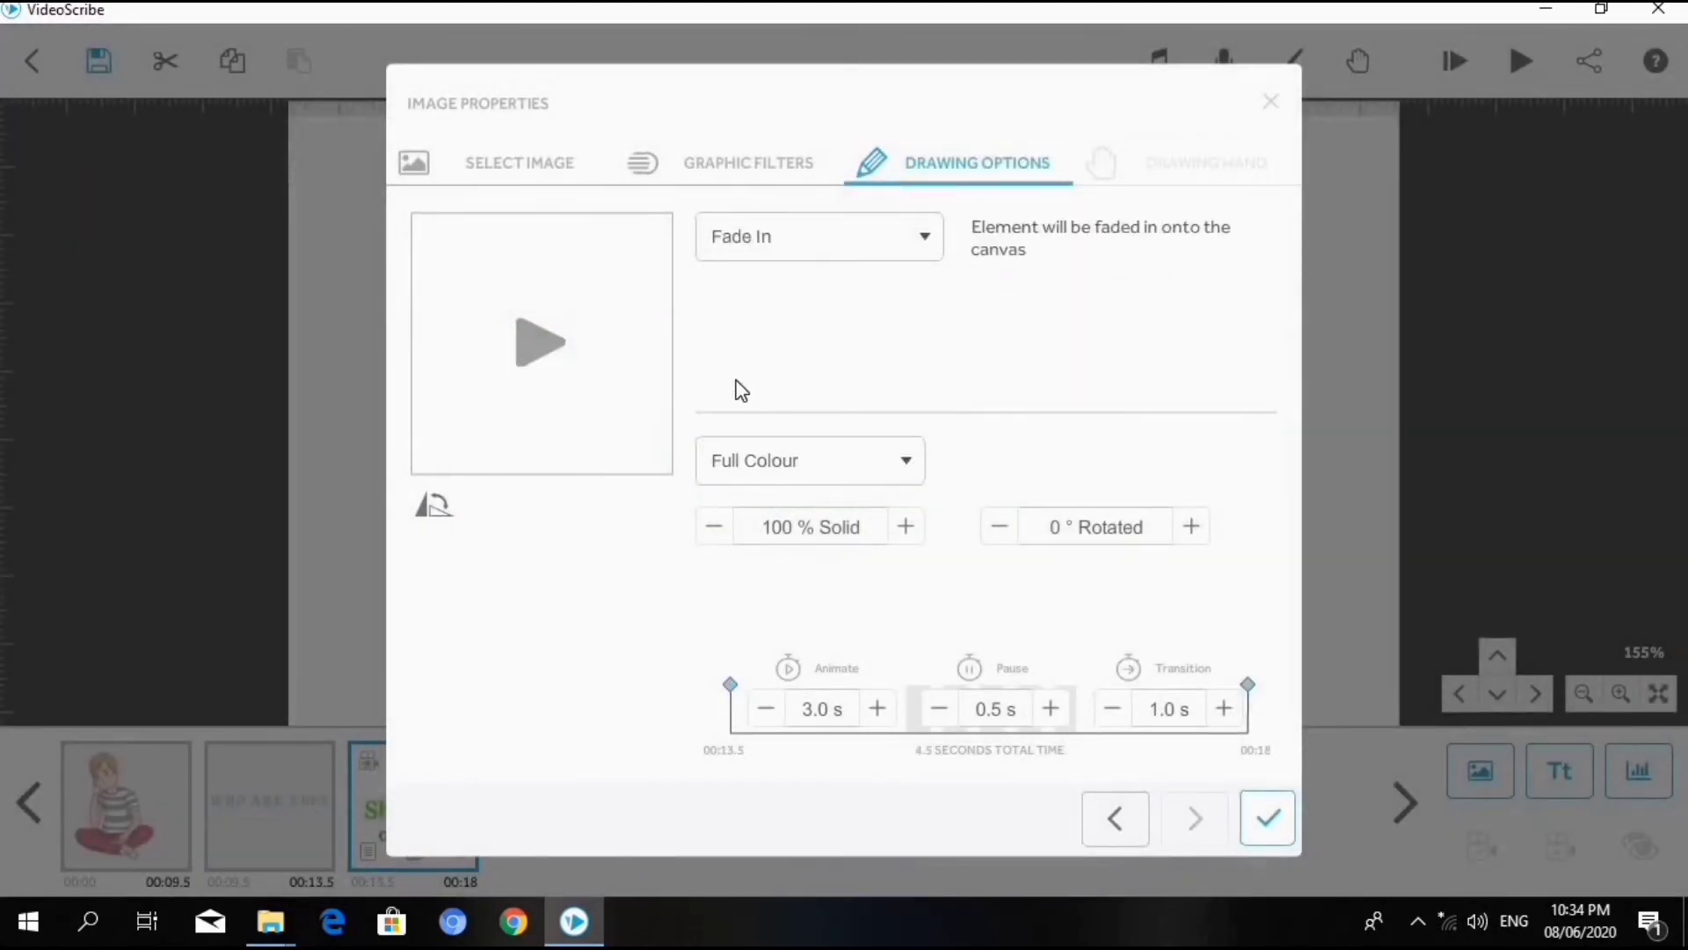
{"action": "left_click", "coordinate": [533, 342]}
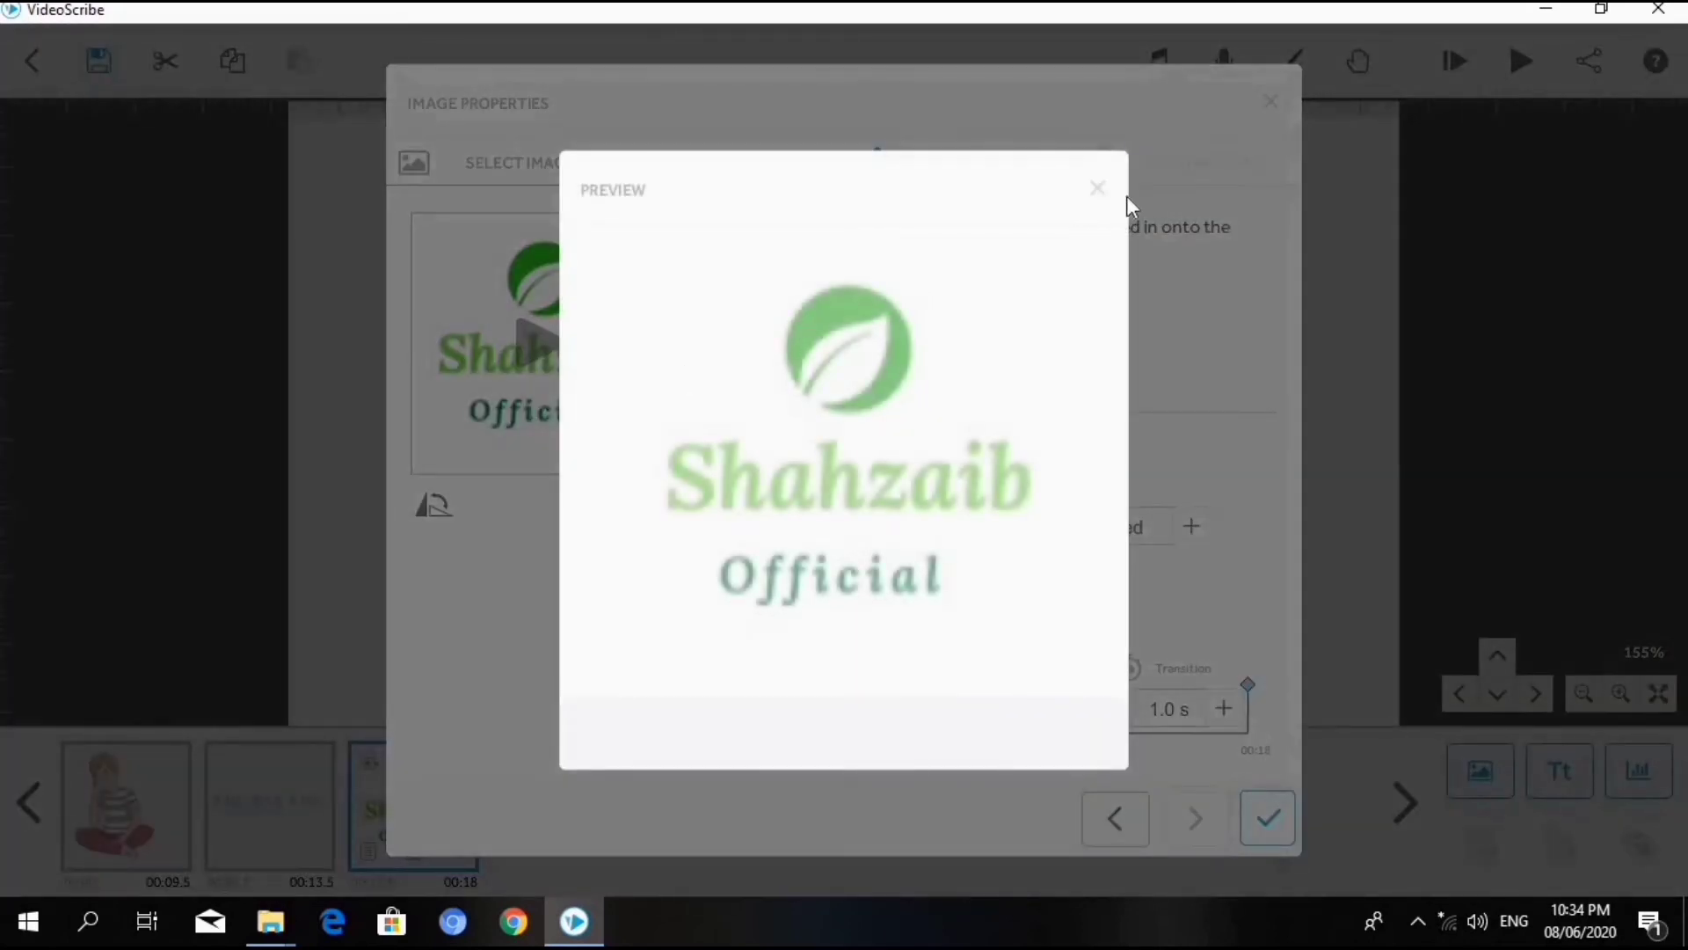
{"action": "left_click", "coordinate": [1098, 190]}
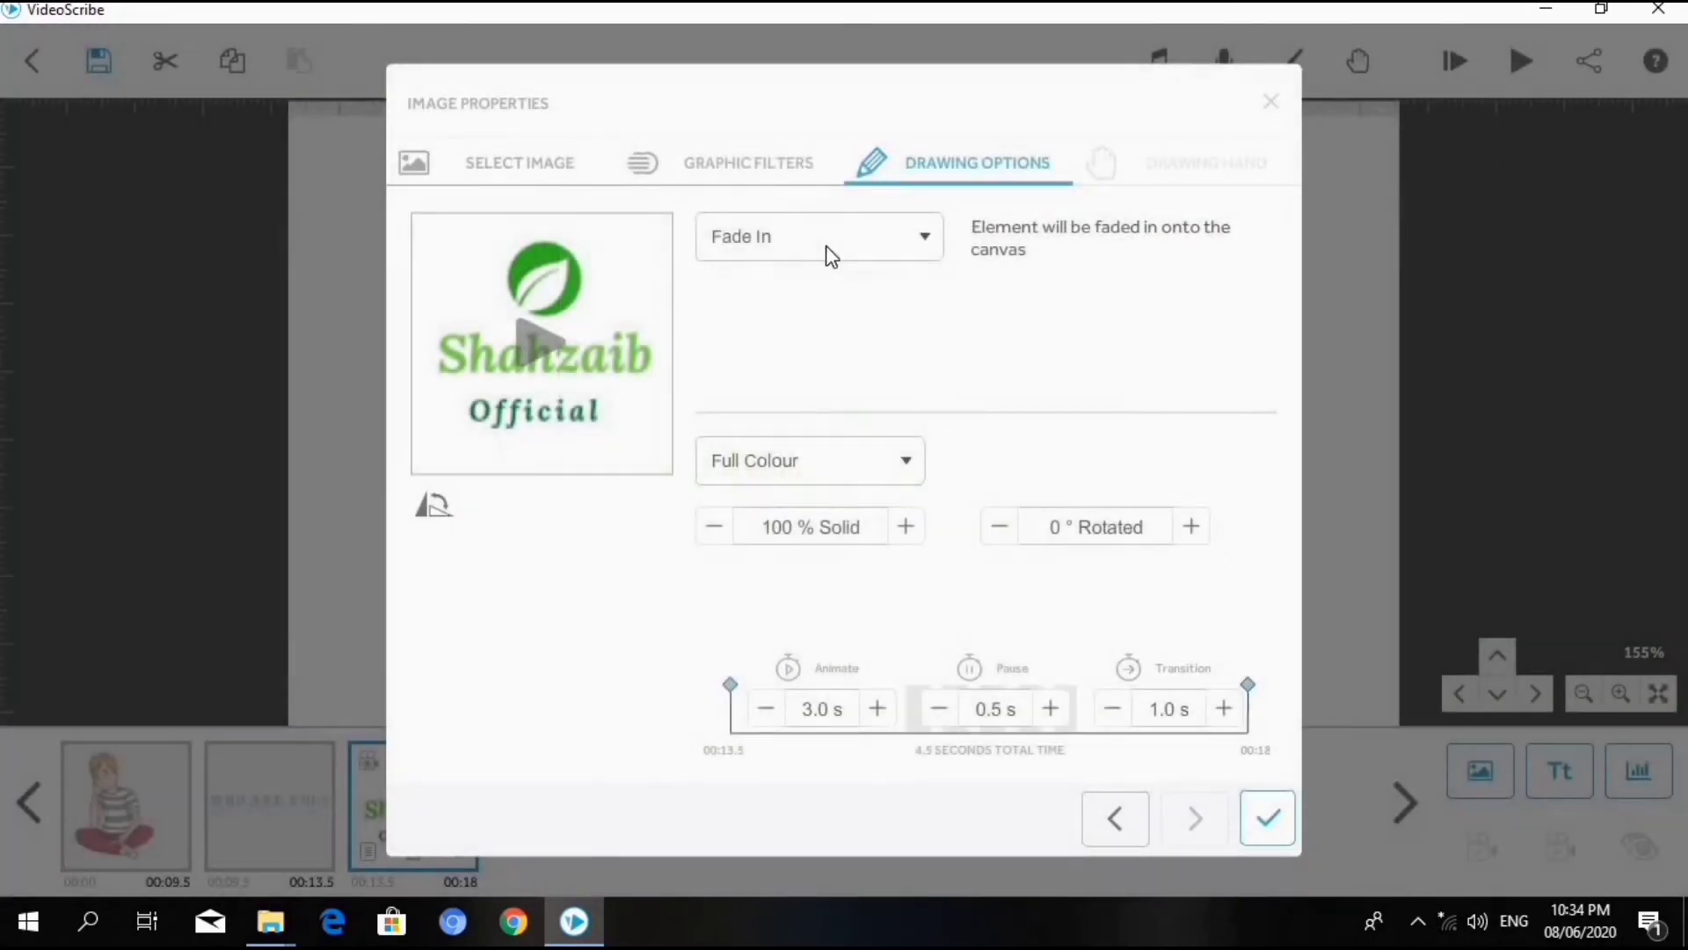
{"action": "left_click", "coordinate": [829, 251]}
{"action": "left_click", "coordinate": [754, 288]}
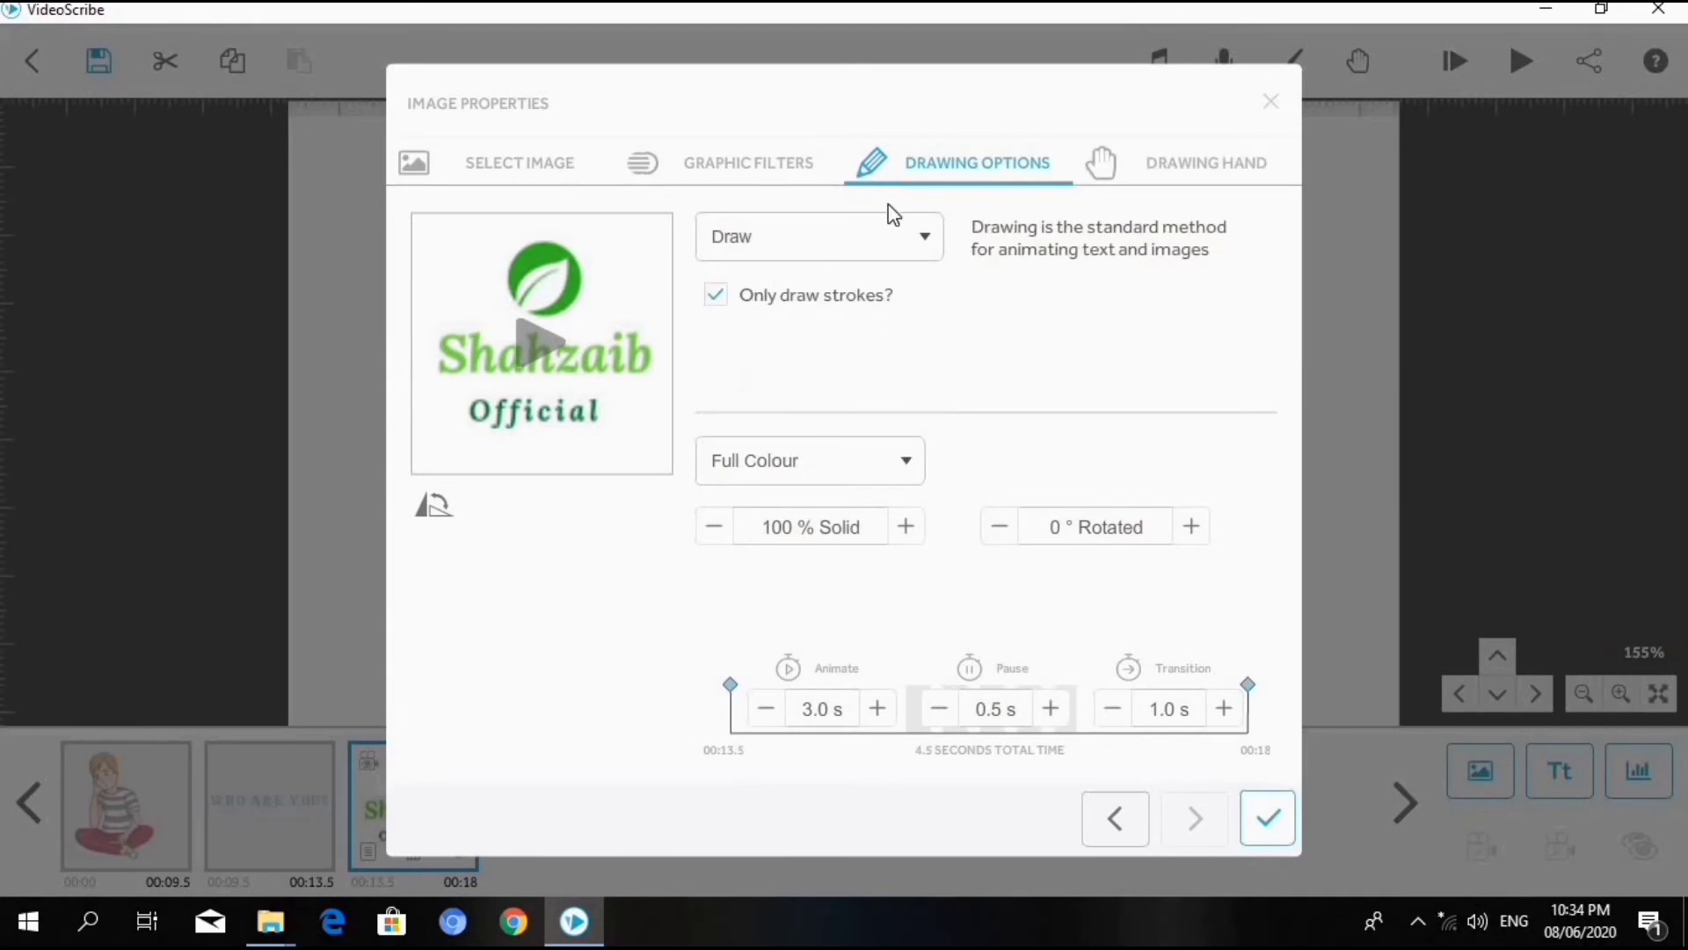
- Try lowering the logo's opacity to 55 % Solid in Full Colour, and restore it to 100 %
{"action": "left_click", "coordinate": [821, 468]}
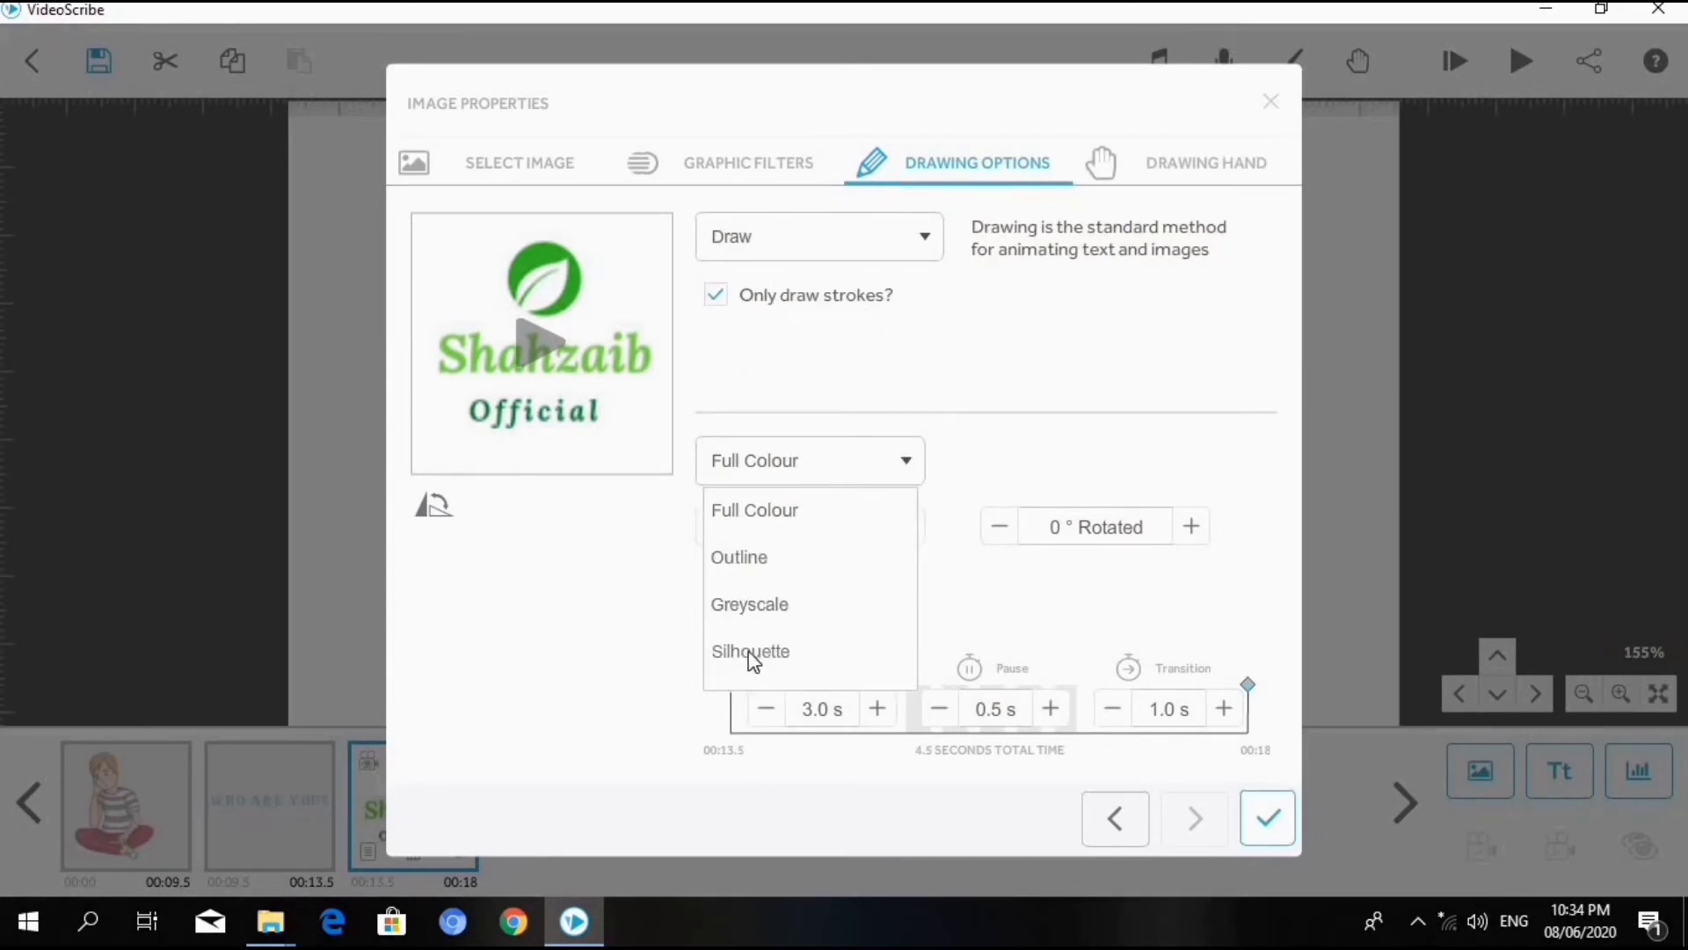
{"action": "left_click", "coordinate": [665, 554]}
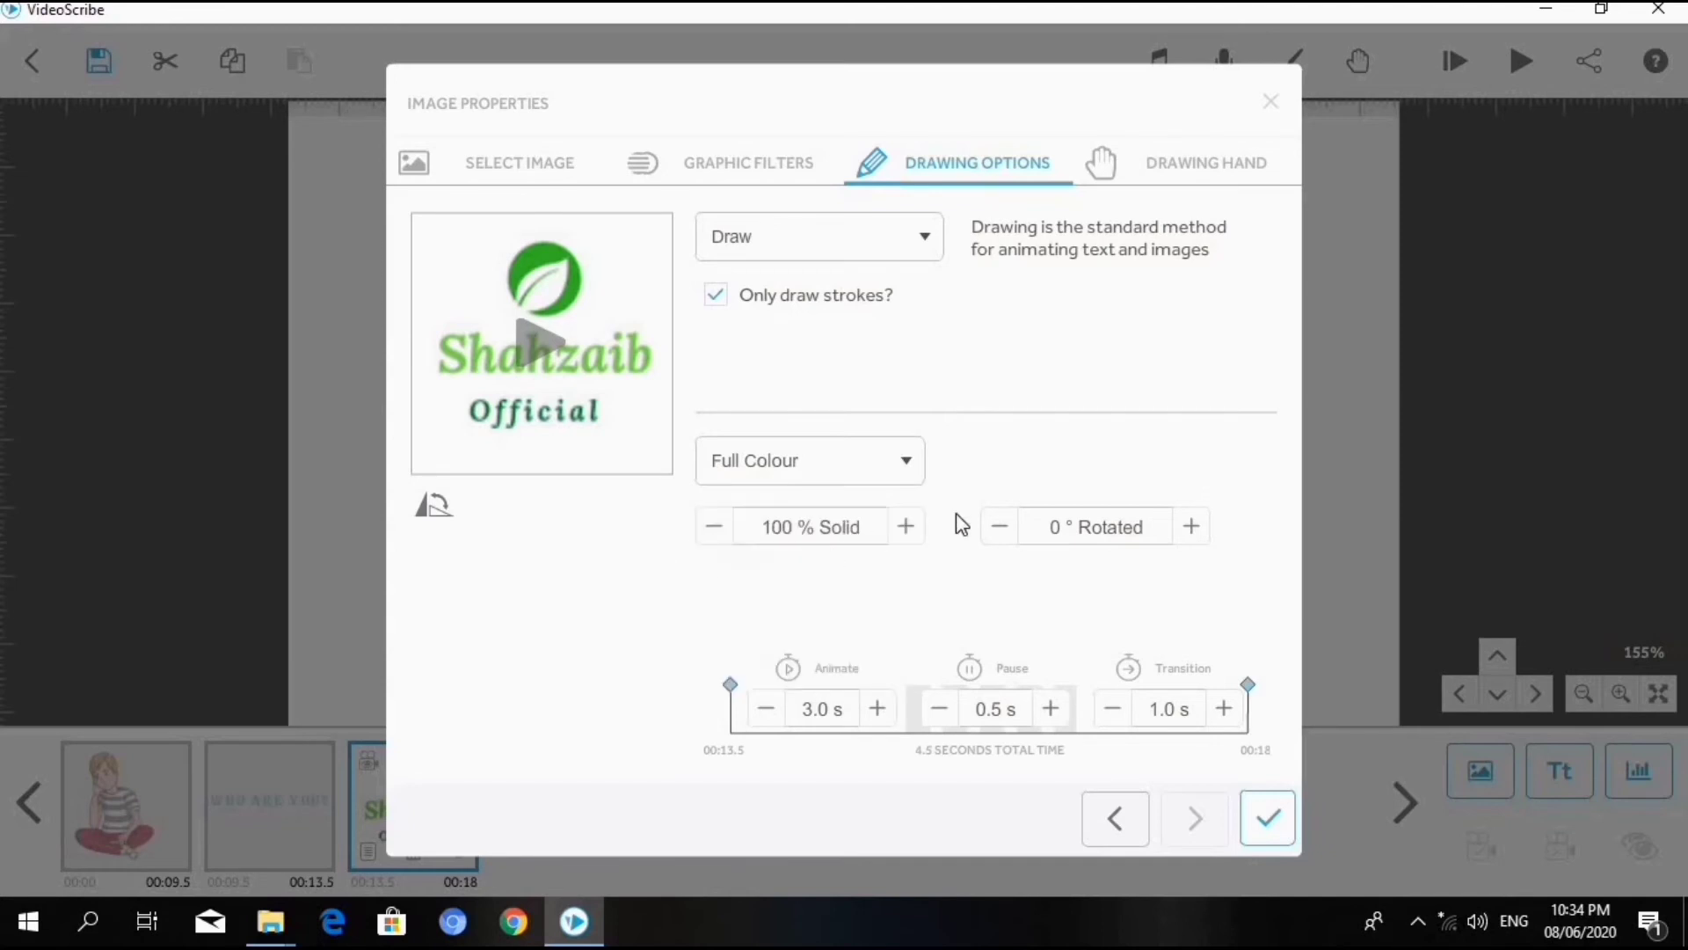
{"action": "left_click", "coordinate": [727, 536]}
{"action": "left_click", "coordinate": [727, 536]}
{"action": "left_click", "coordinate": [728, 535]}
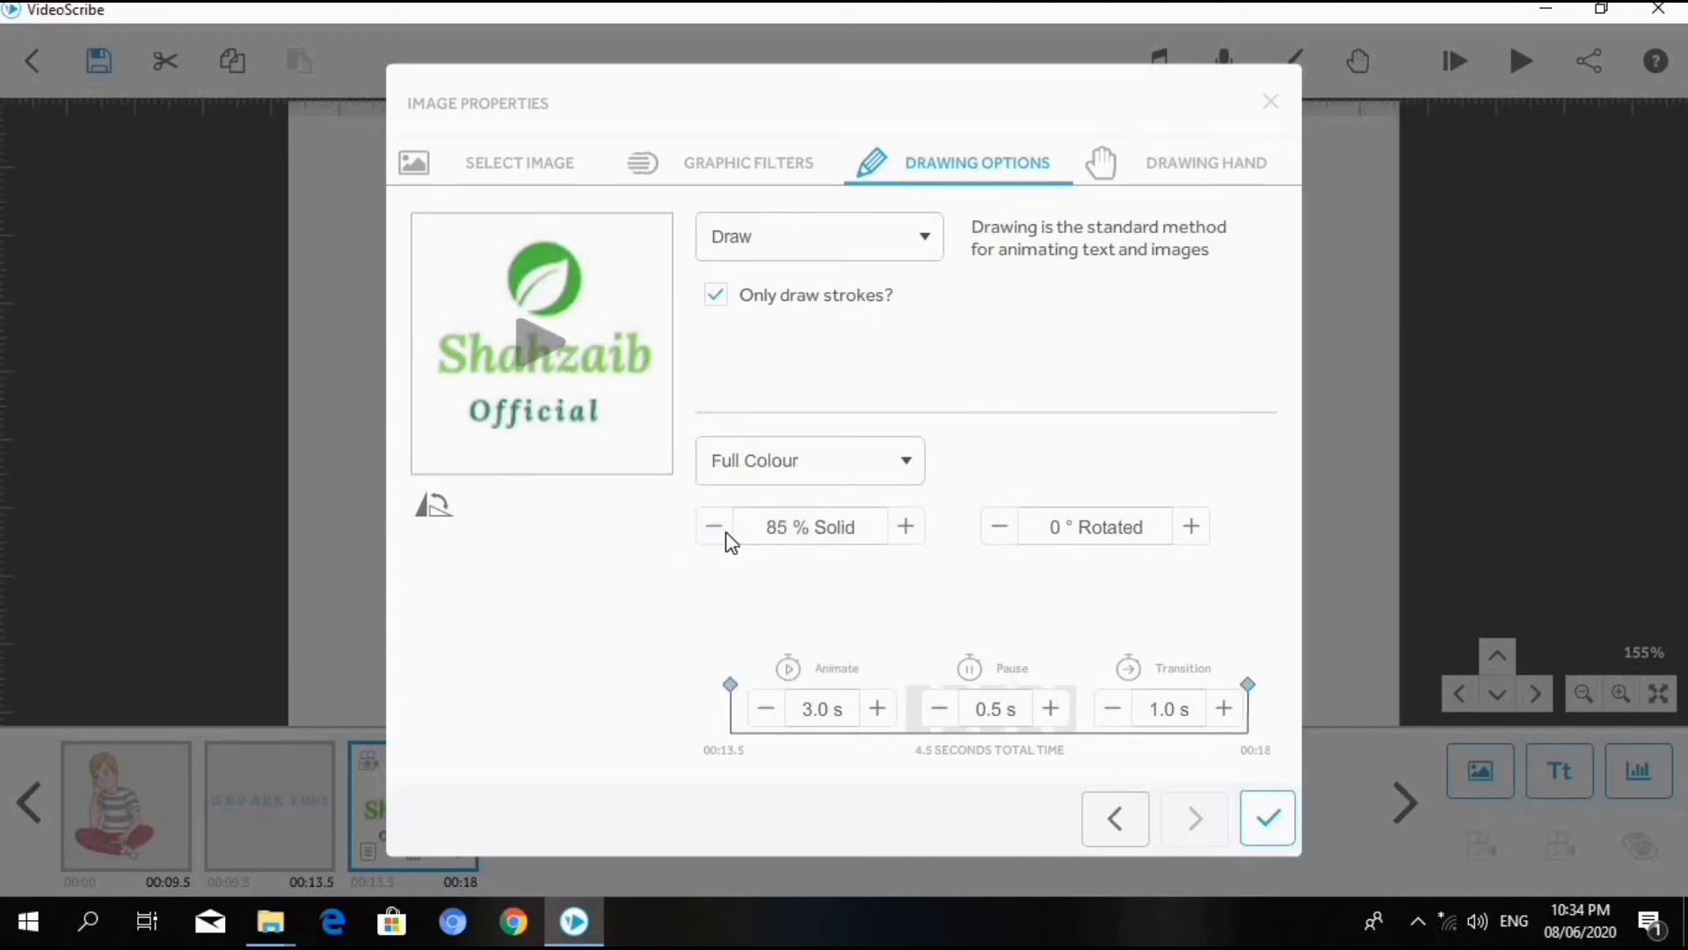
{"action": "left_click", "coordinate": [728, 534]}
{"action": "left_click", "coordinate": [728, 535]}
{"action": "left_click", "coordinate": [728, 535]}
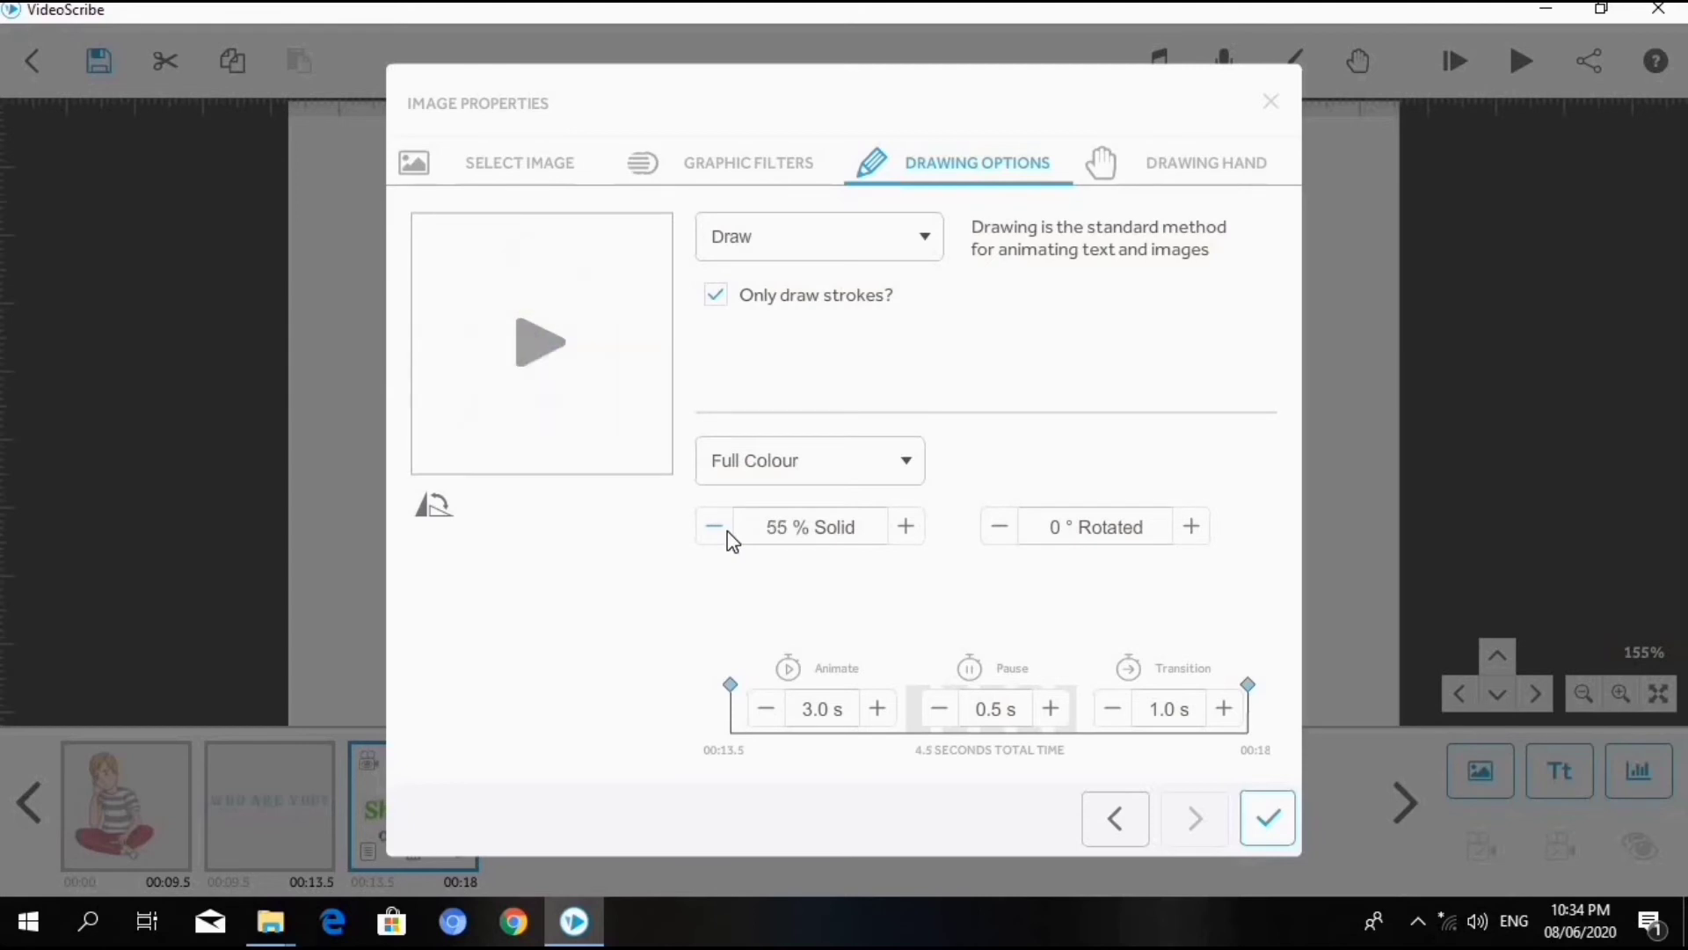
{"action": "left_click", "coordinate": [728, 535]}
{"action": "left_click", "coordinate": [728, 534]}
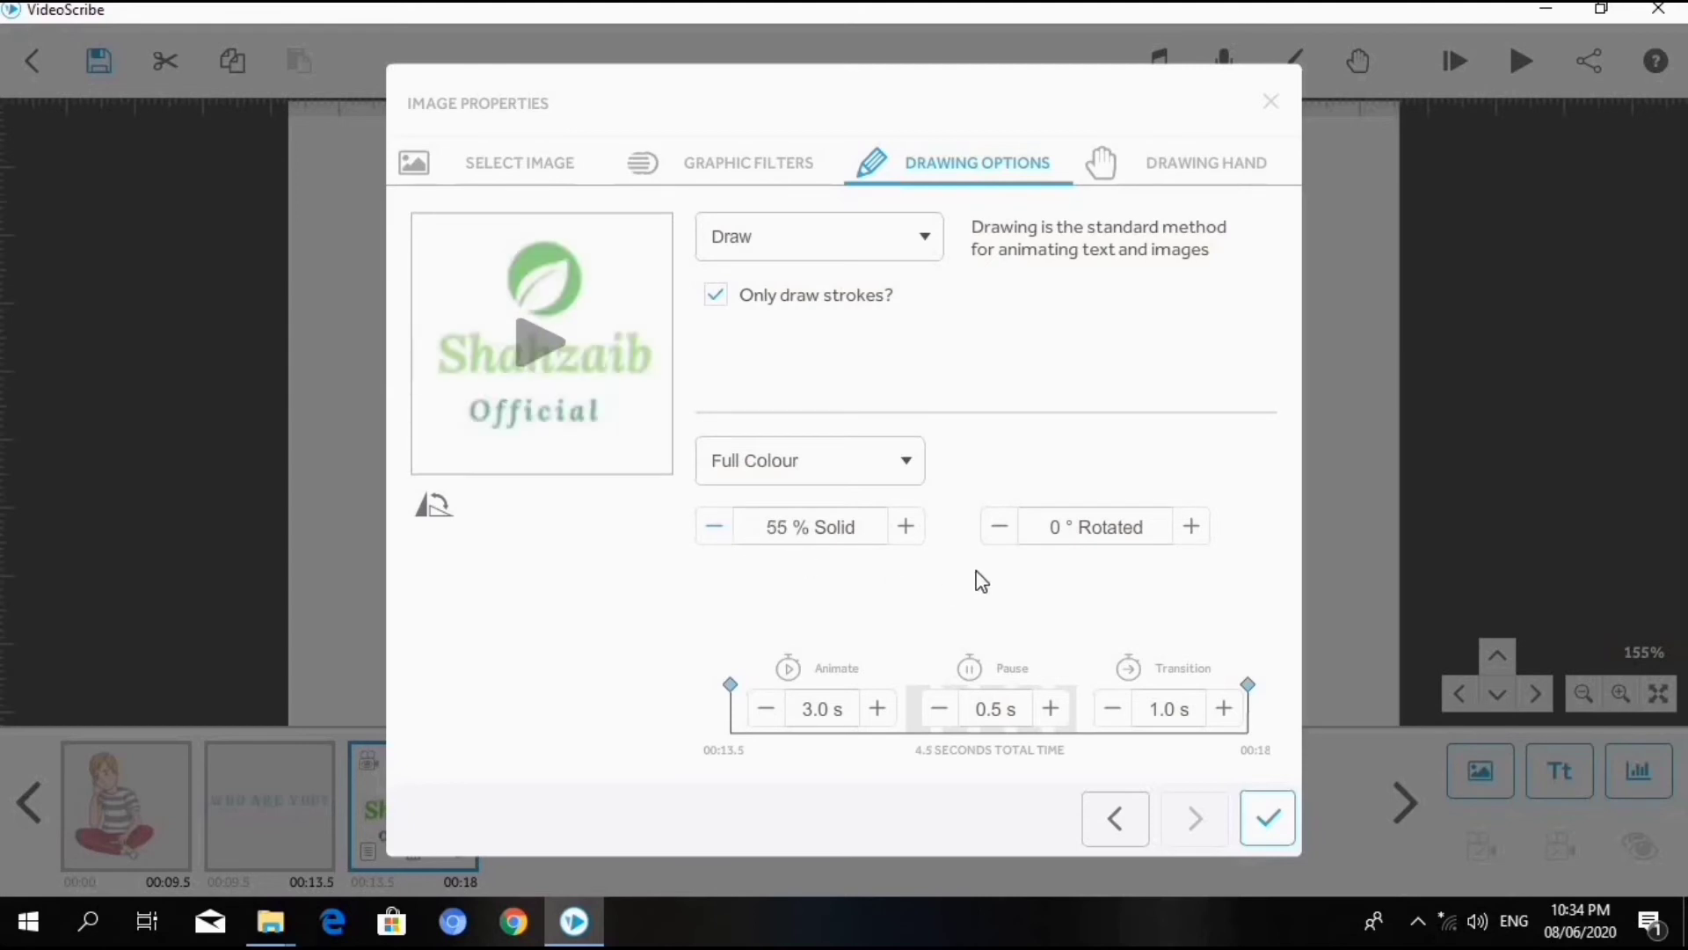
{"action": "left_click", "coordinate": [915, 529]}
{"action": "left_click", "coordinate": [915, 528]}
{"action": "left_click", "coordinate": [915, 528]}
{"action": "left_click", "coordinate": [915, 529]}
{"action": "left_click", "coordinate": [915, 529]}
{"action": "left_click", "coordinate": [915, 528]}
{"action": "left_click", "coordinate": [916, 528]}
{"action": "left_click", "coordinate": [915, 529]}
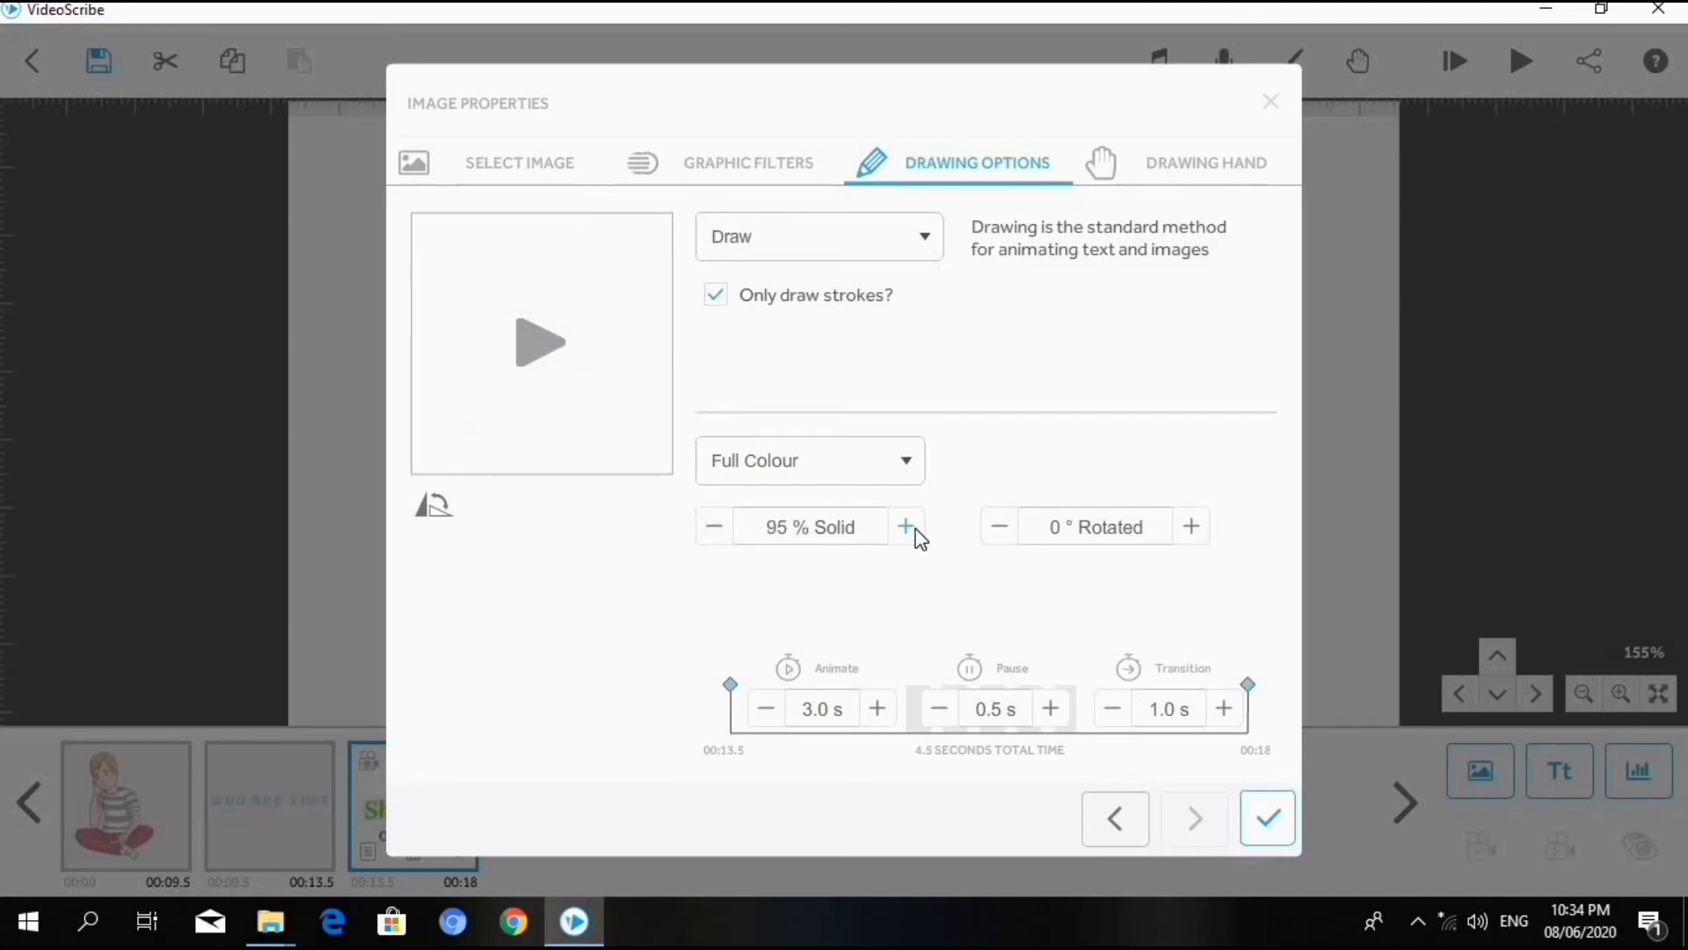
{"action": "left_click", "coordinate": [915, 530]}
- Shorten the logo's Animate time to 2.0 s and preview the drawing
{"action": "left_click", "coordinate": [765, 716]}
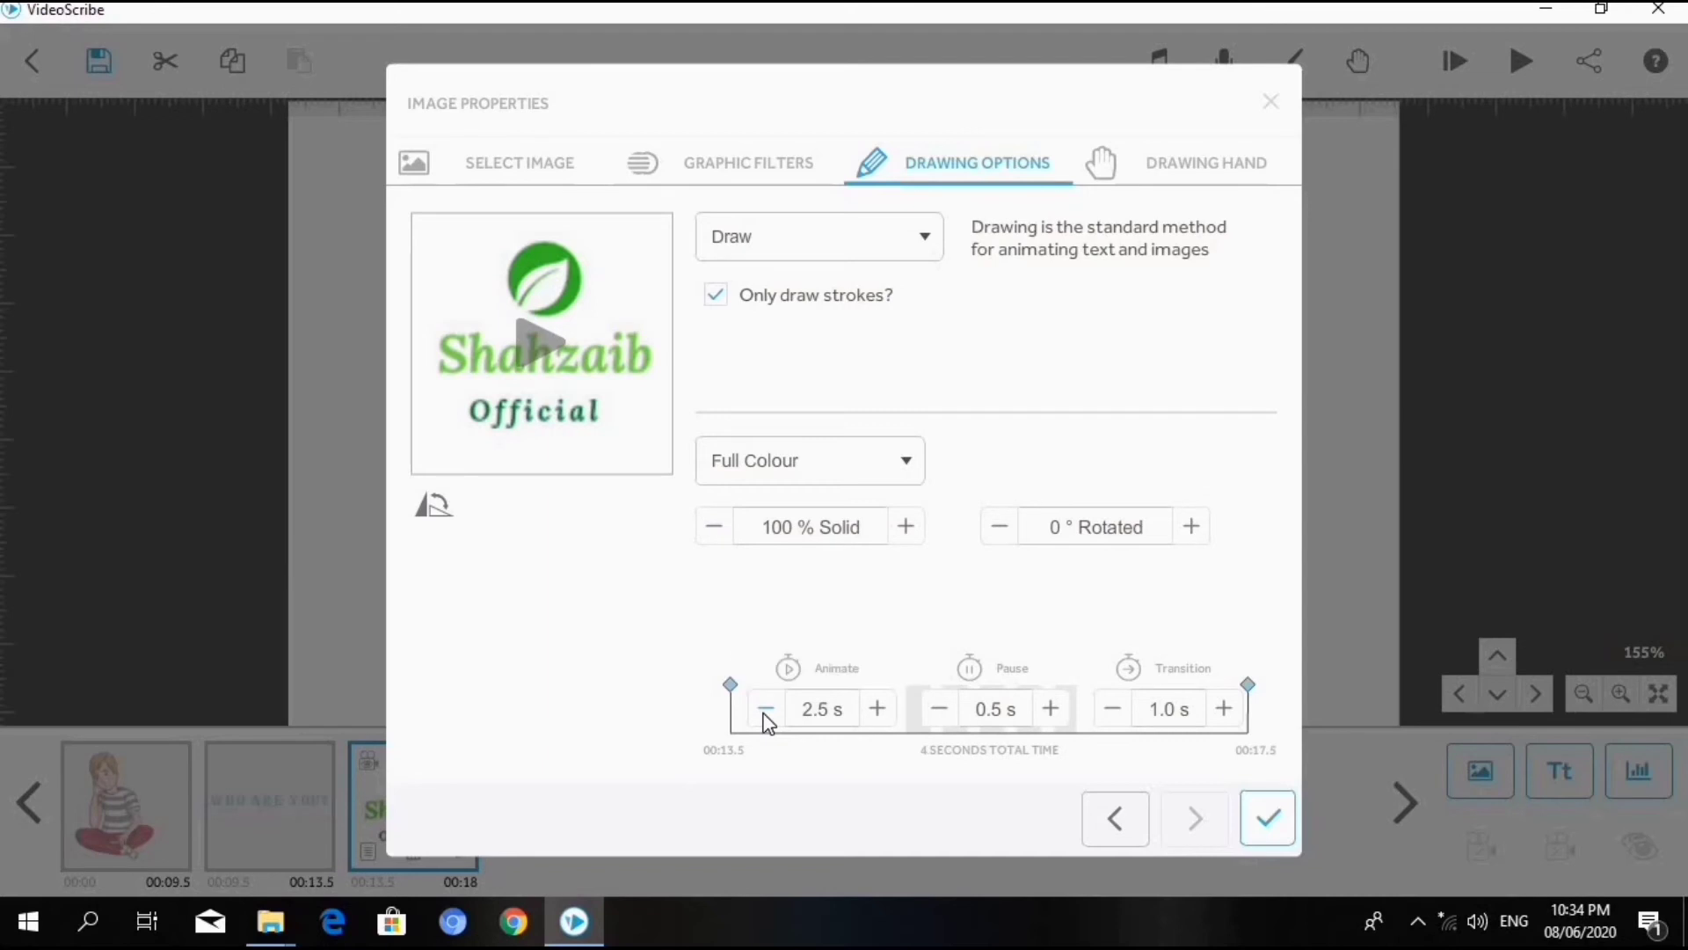
{"action": "left_click", "coordinate": [766, 714]}
{"action": "left_click", "coordinate": [522, 346]}
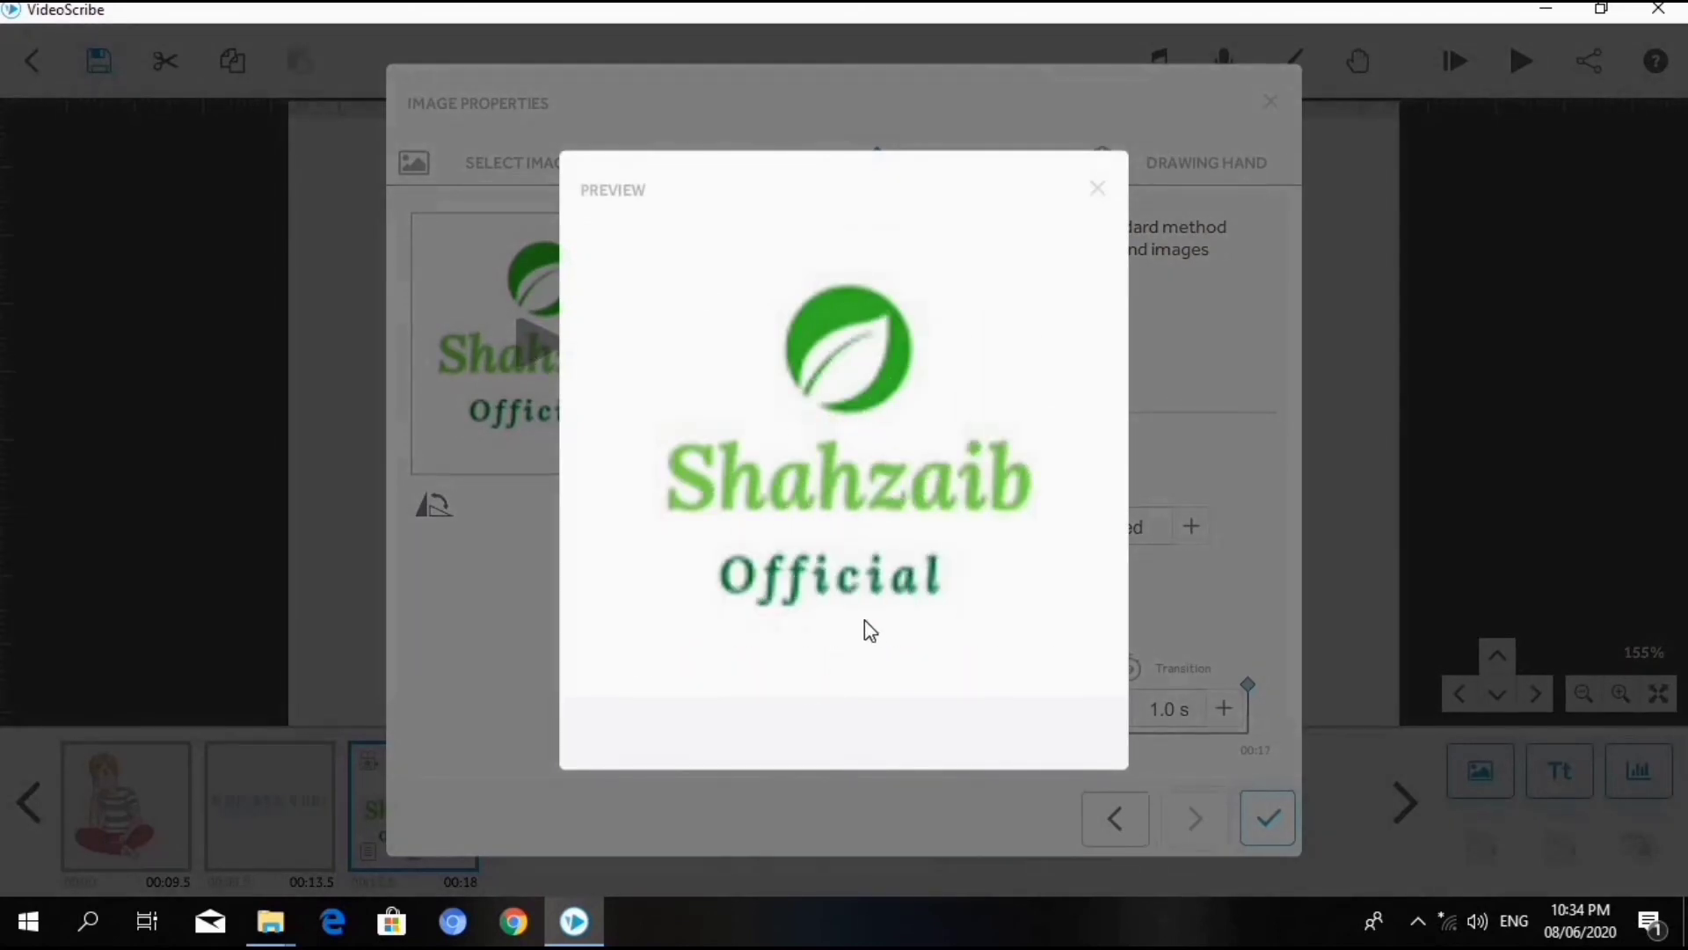
{"action": "left_click", "coordinate": [1098, 188]}
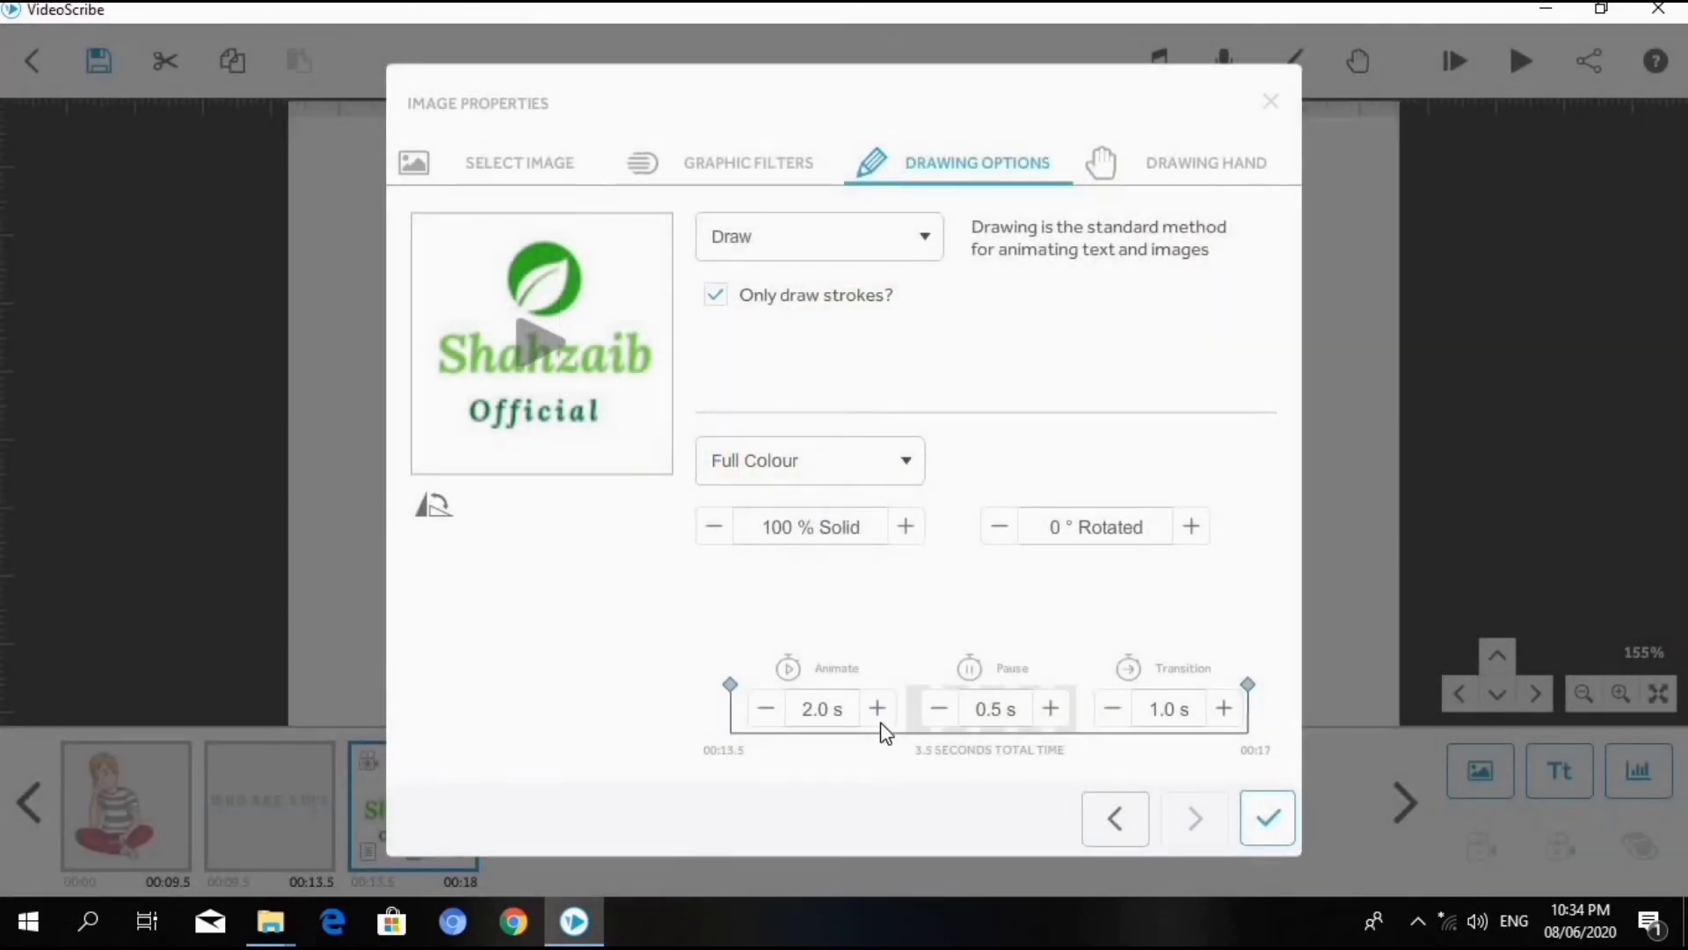
- Lengthen the logo's Animate time so that the element ends at 00:19, and preview the drawing again
{"action": "left_click", "coordinate": [877, 709]}
{"action": "left_click", "coordinate": [877, 709]}
{"action": "left_click", "coordinate": [536, 326]}
- Set the logo's drawing hand to the one holding the white and red marker, and play the scribe from the logo
{"action": "left_click", "coordinate": [1151, 167]}
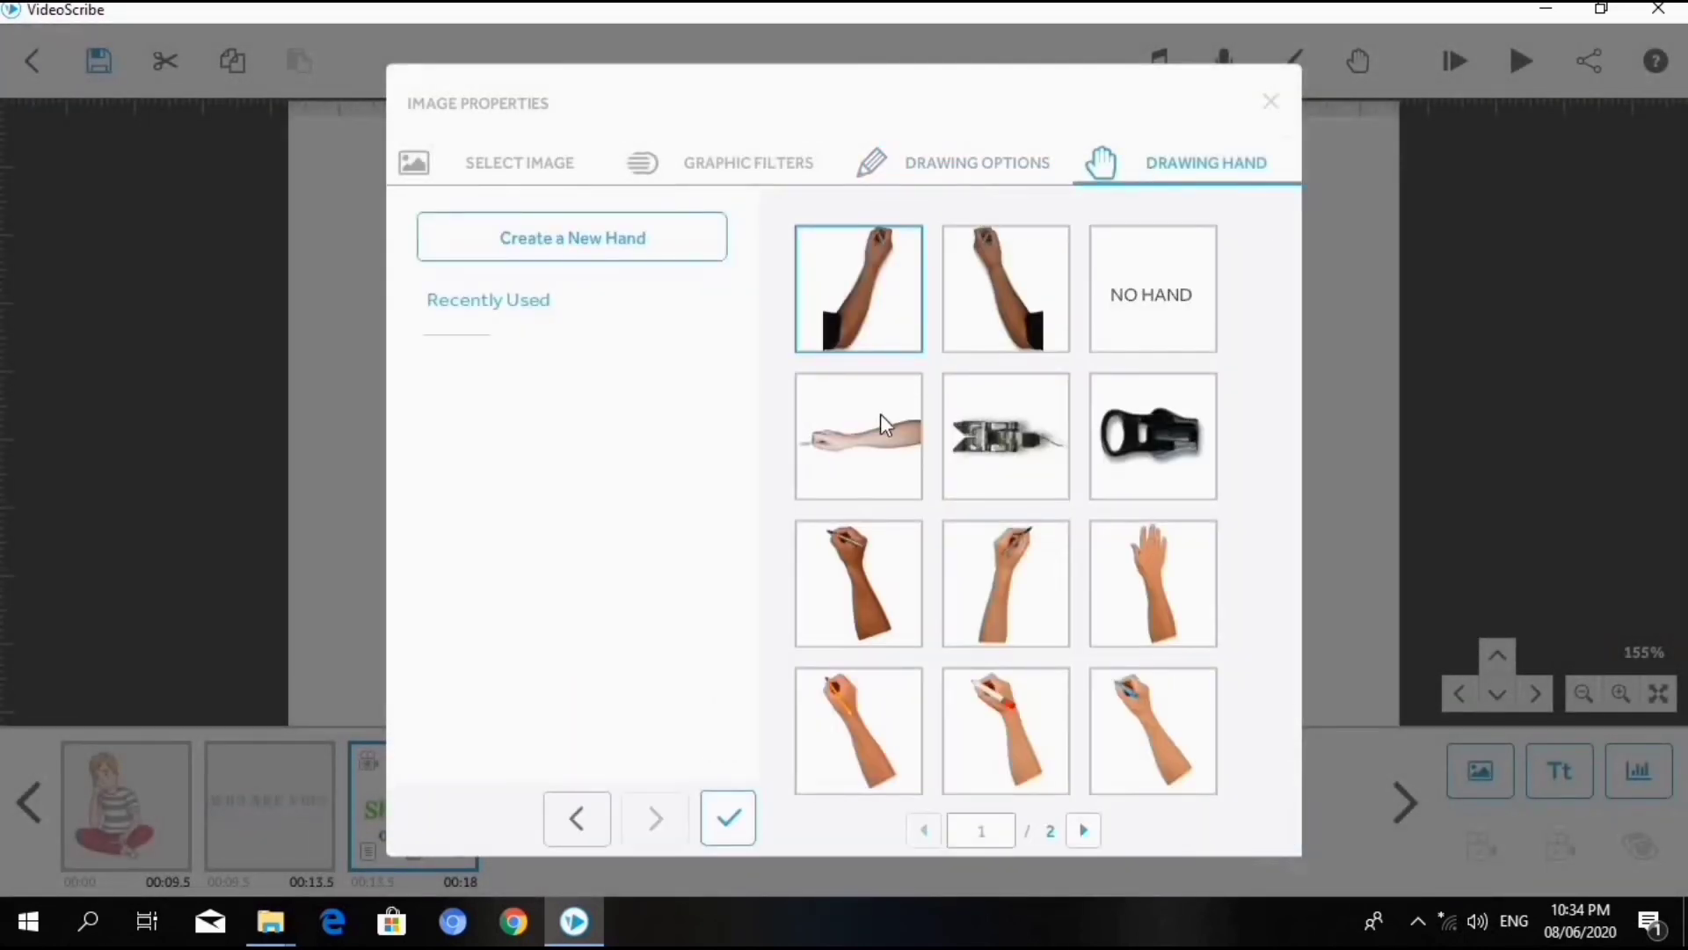
{"action": "scroll", "coordinate": [1096, 578], "scroll_direction": "down", "scroll_amount": 1}
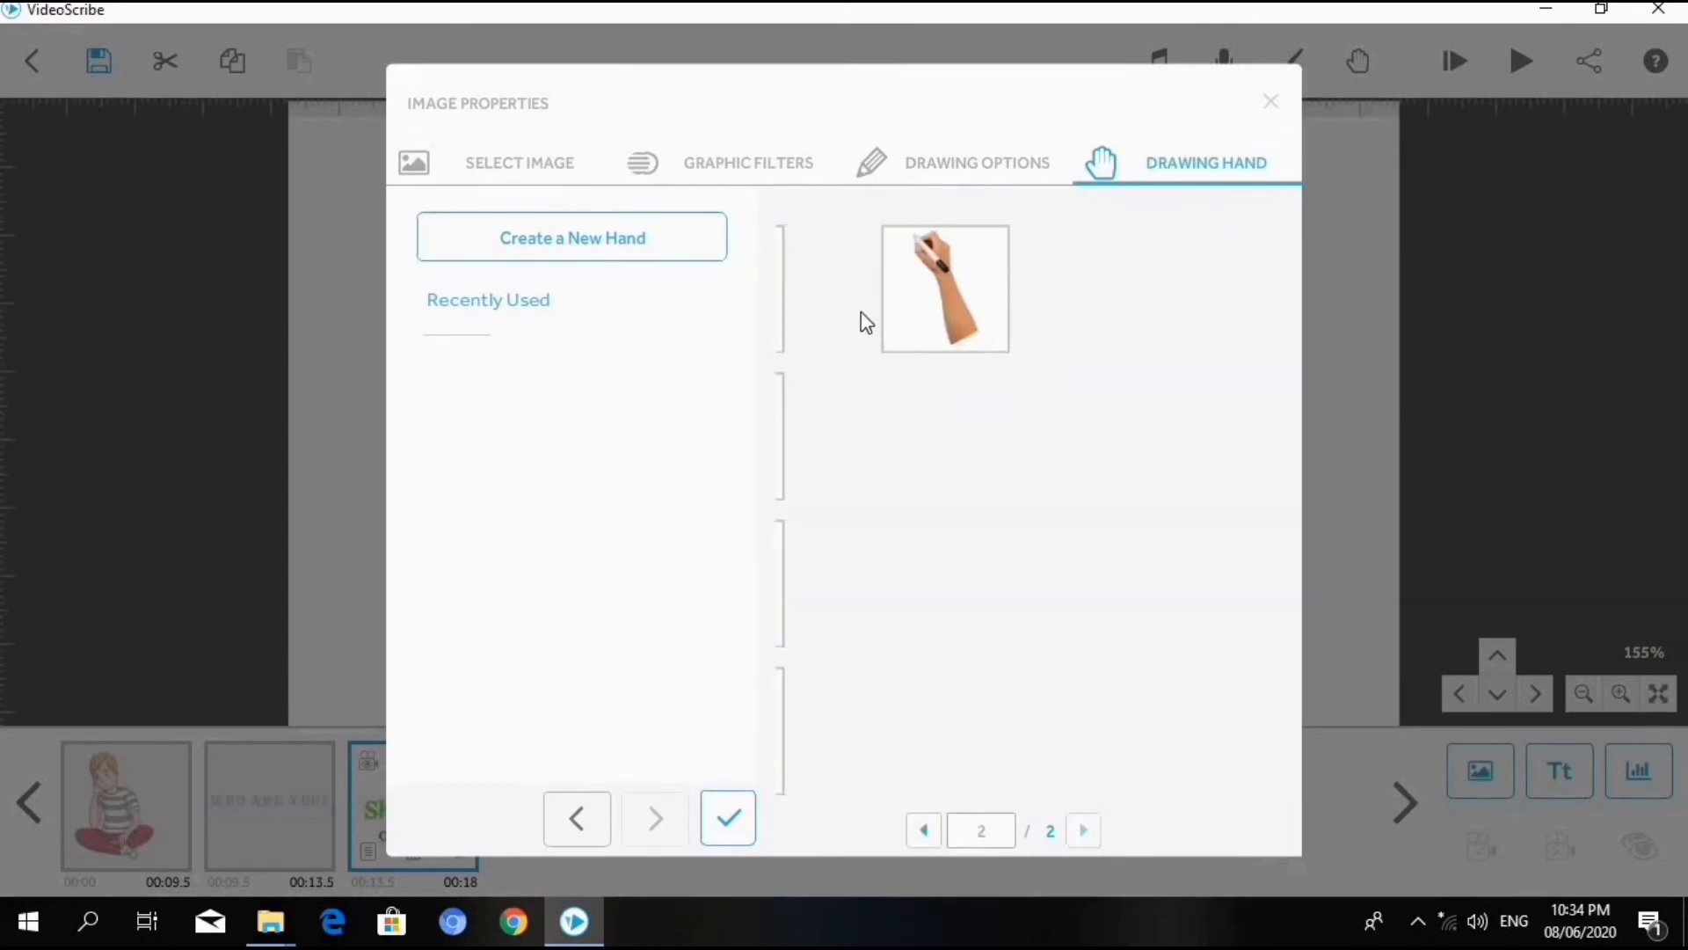
{"action": "scroll", "coordinate": [922, 526], "scroll_direction": "up", "scroll_amount": 1}
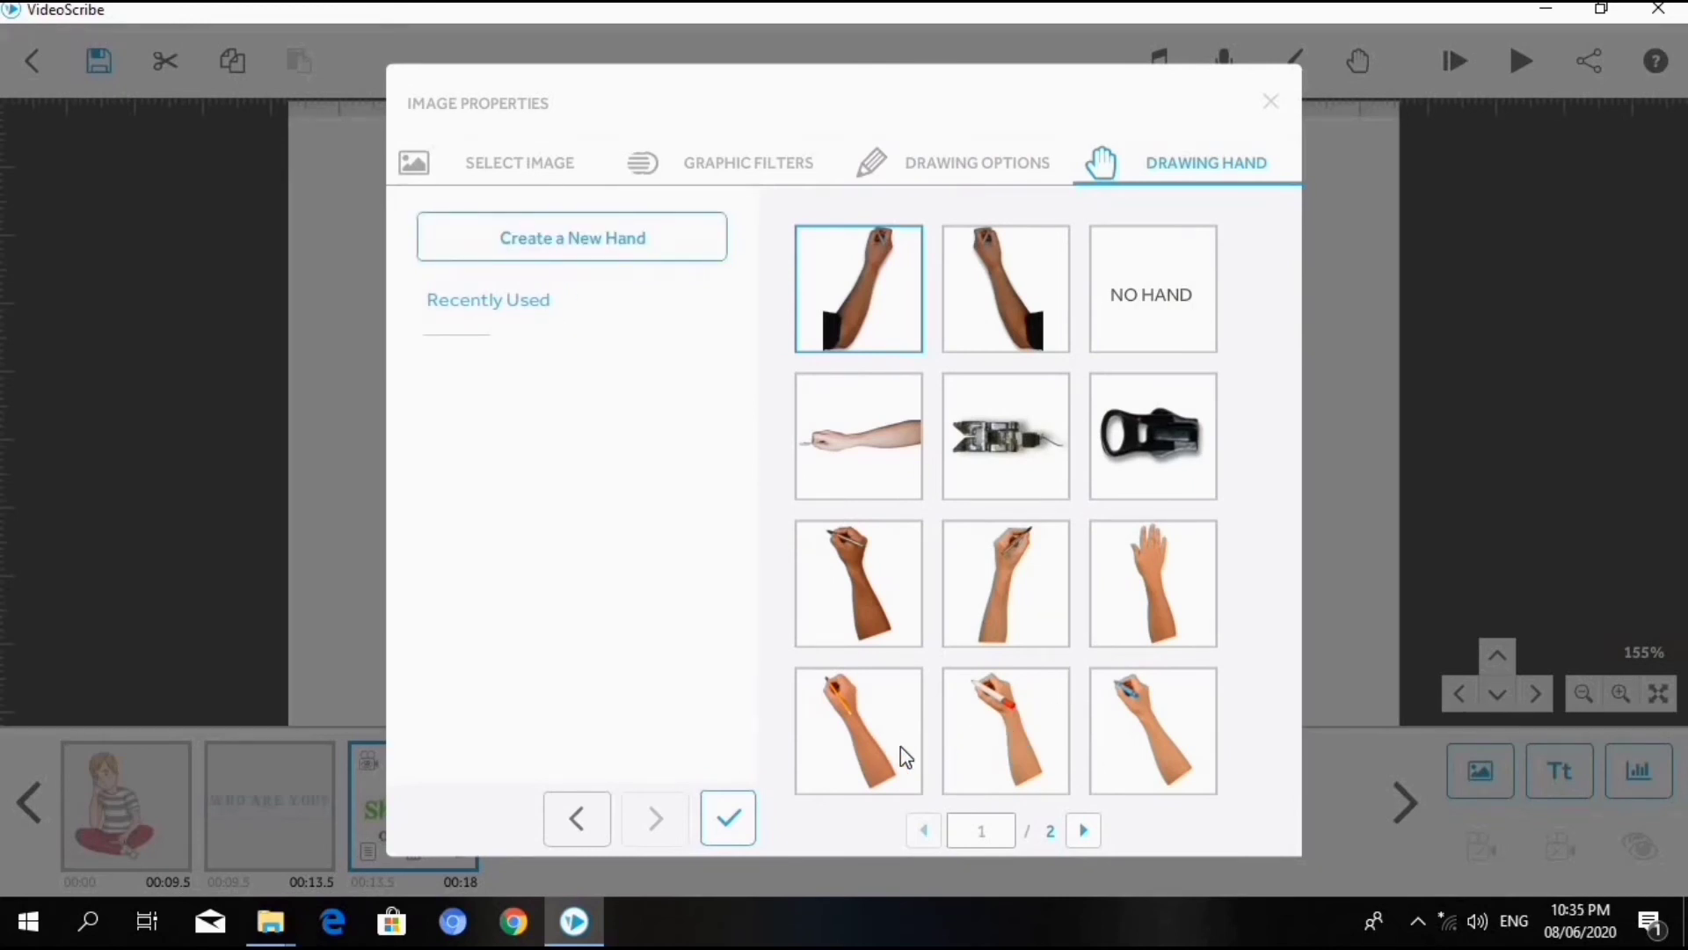
{"action": "left_click", "coordinate": [994, 745]}
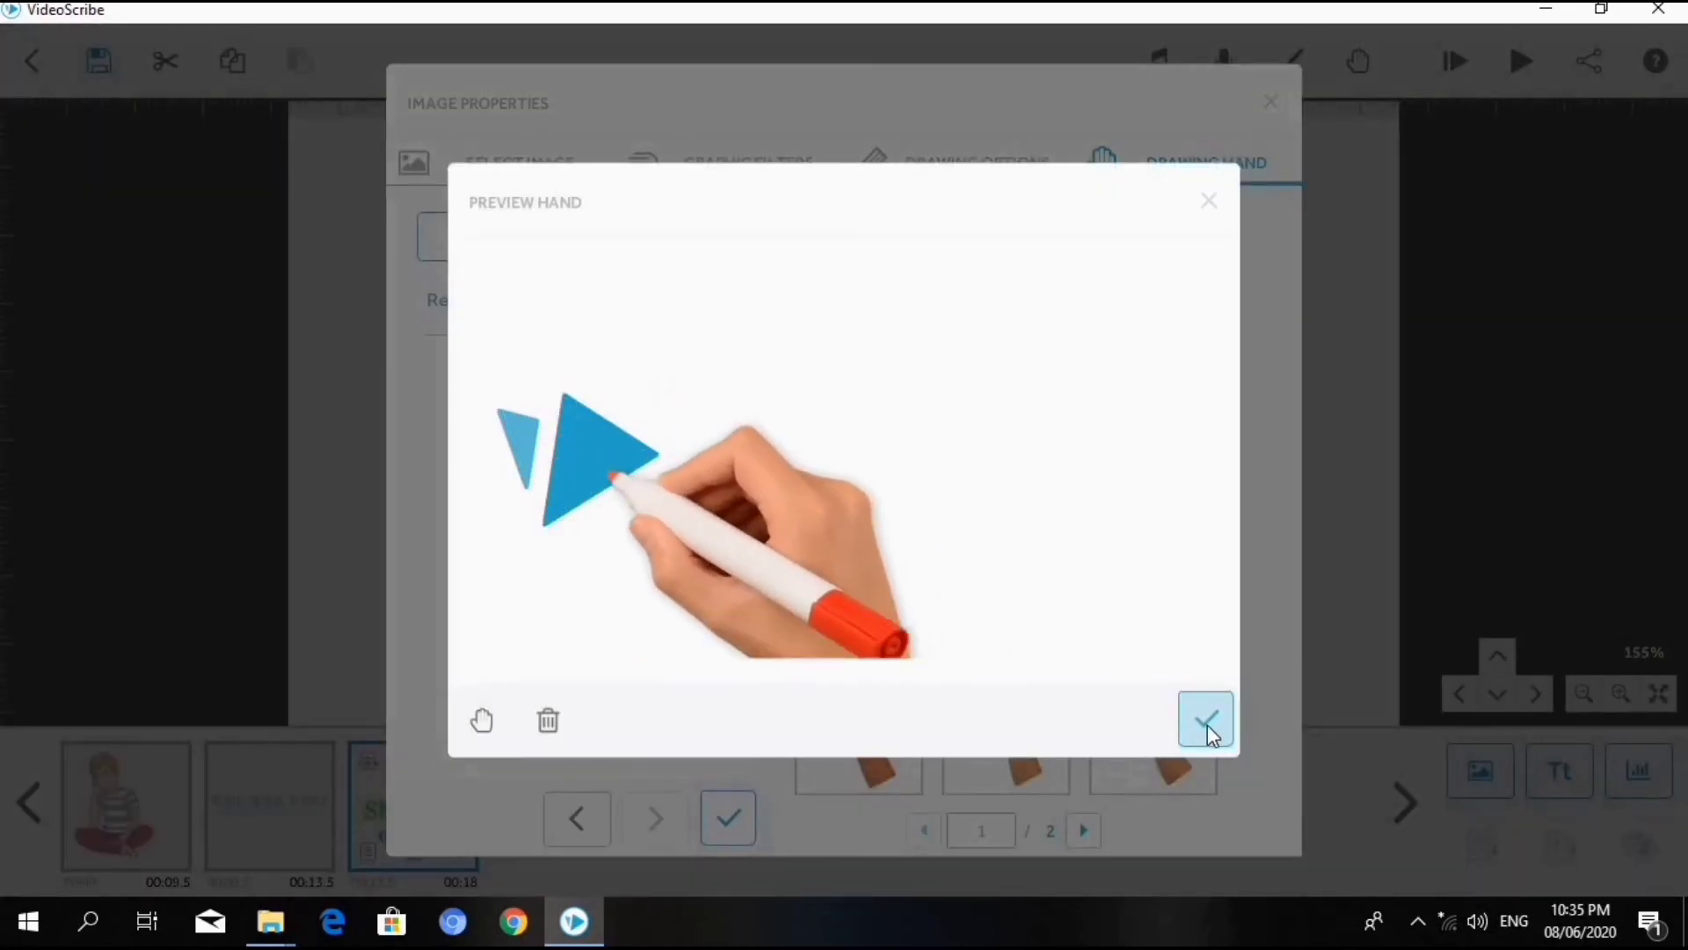
{"action": "left_click", "coordinate": [1206, 724]}
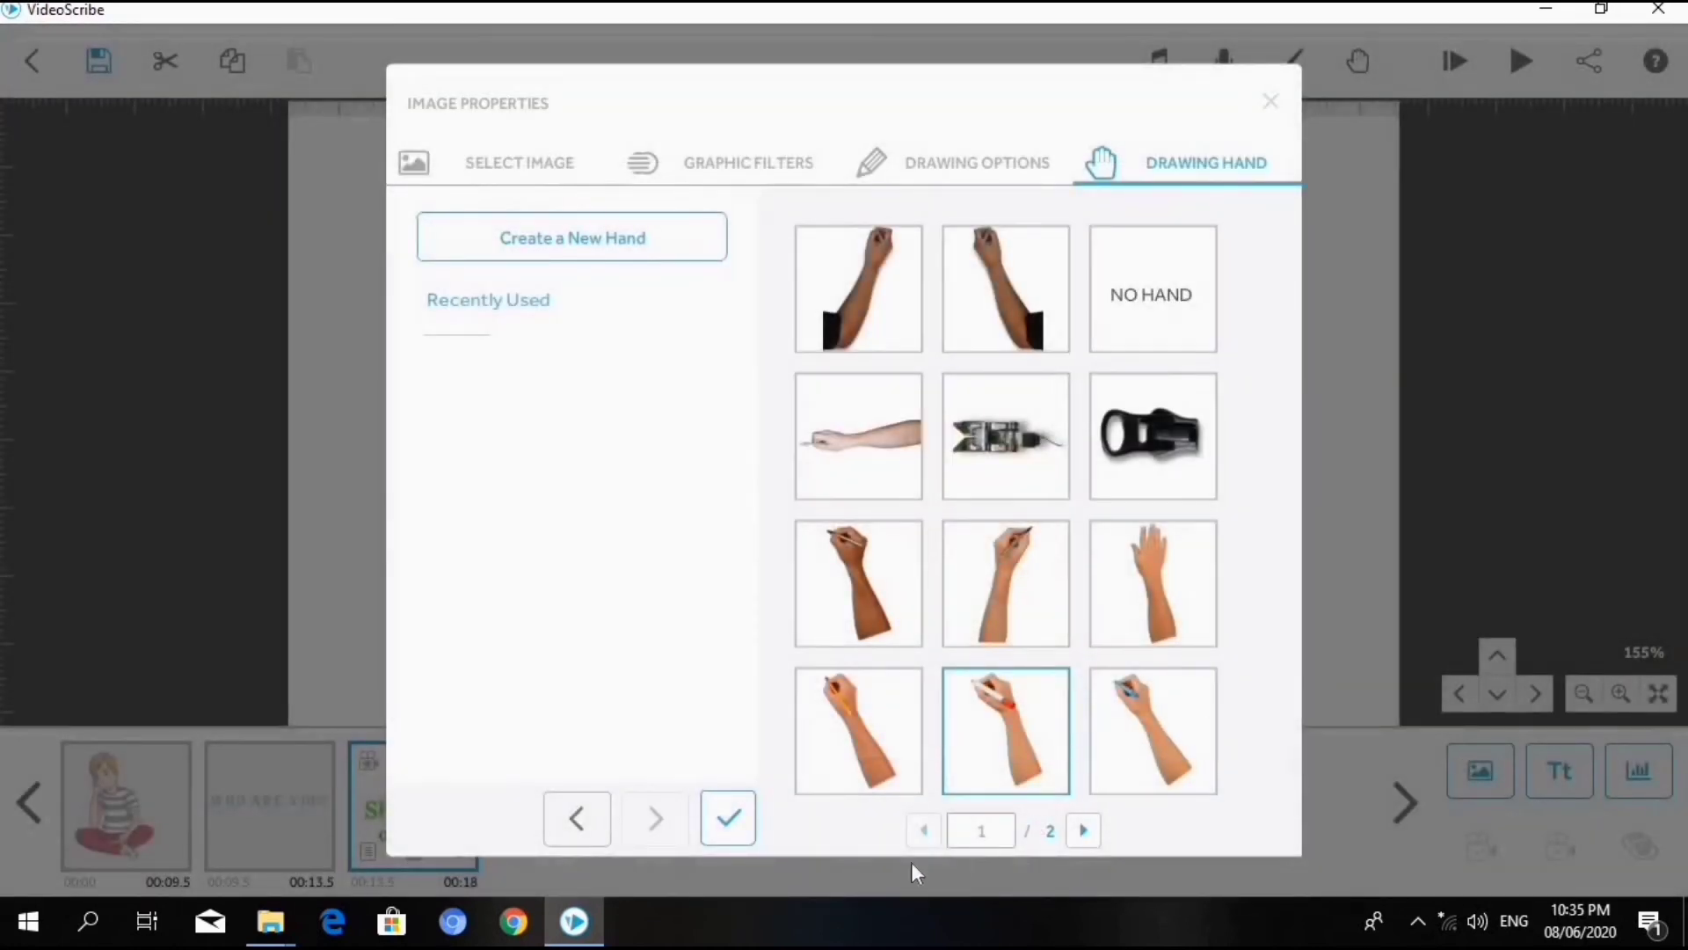
{"action": "left_click", "coordinate": [714, 817]}
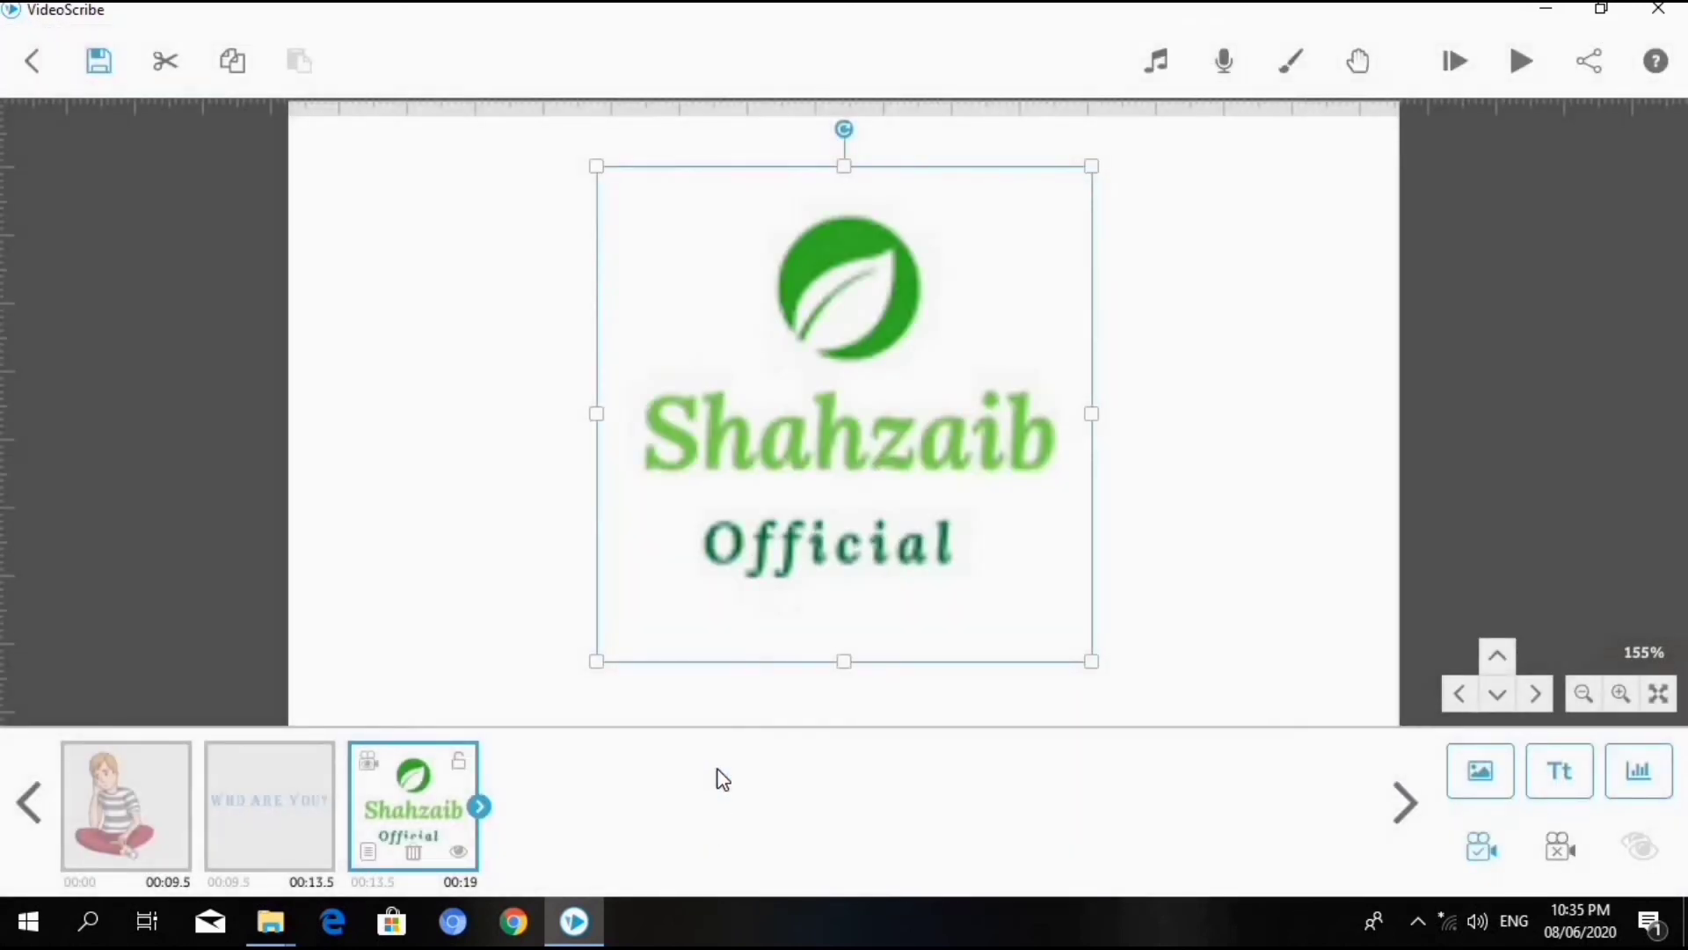
{"action": "left_click", "coordinate": [1524, 61]}
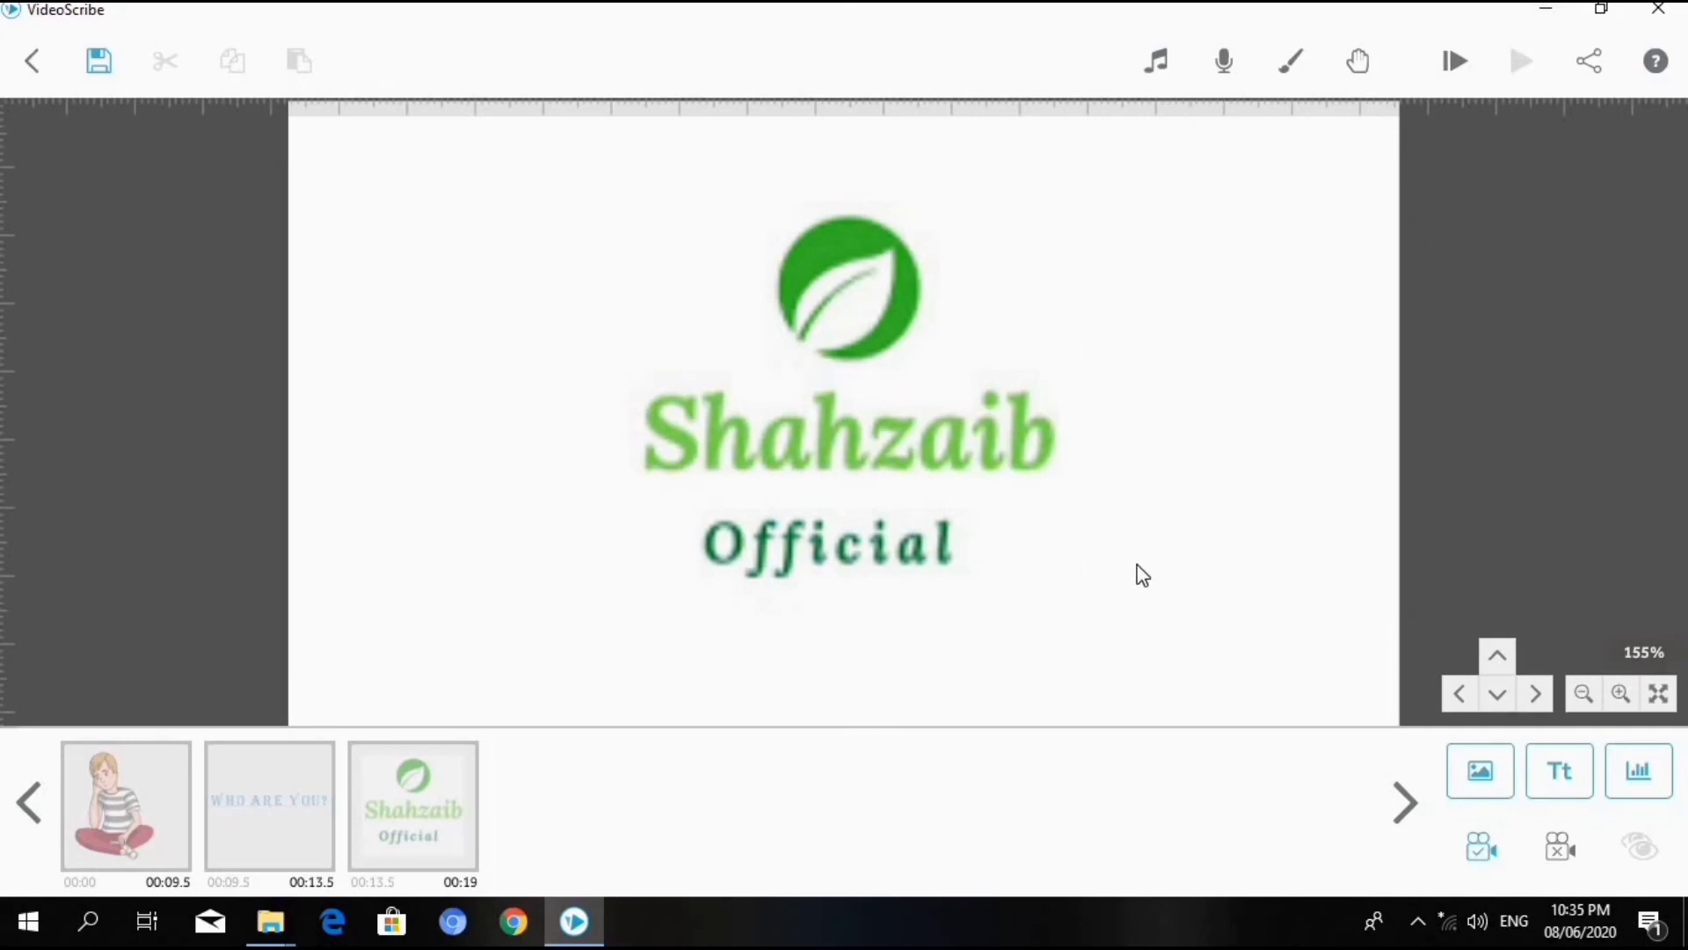
- Start downloading the scribe as a Quicktime MOV video file and choose the Desktop as its output folder
{"action": "left_click", "coordinate": [1590, 57]}
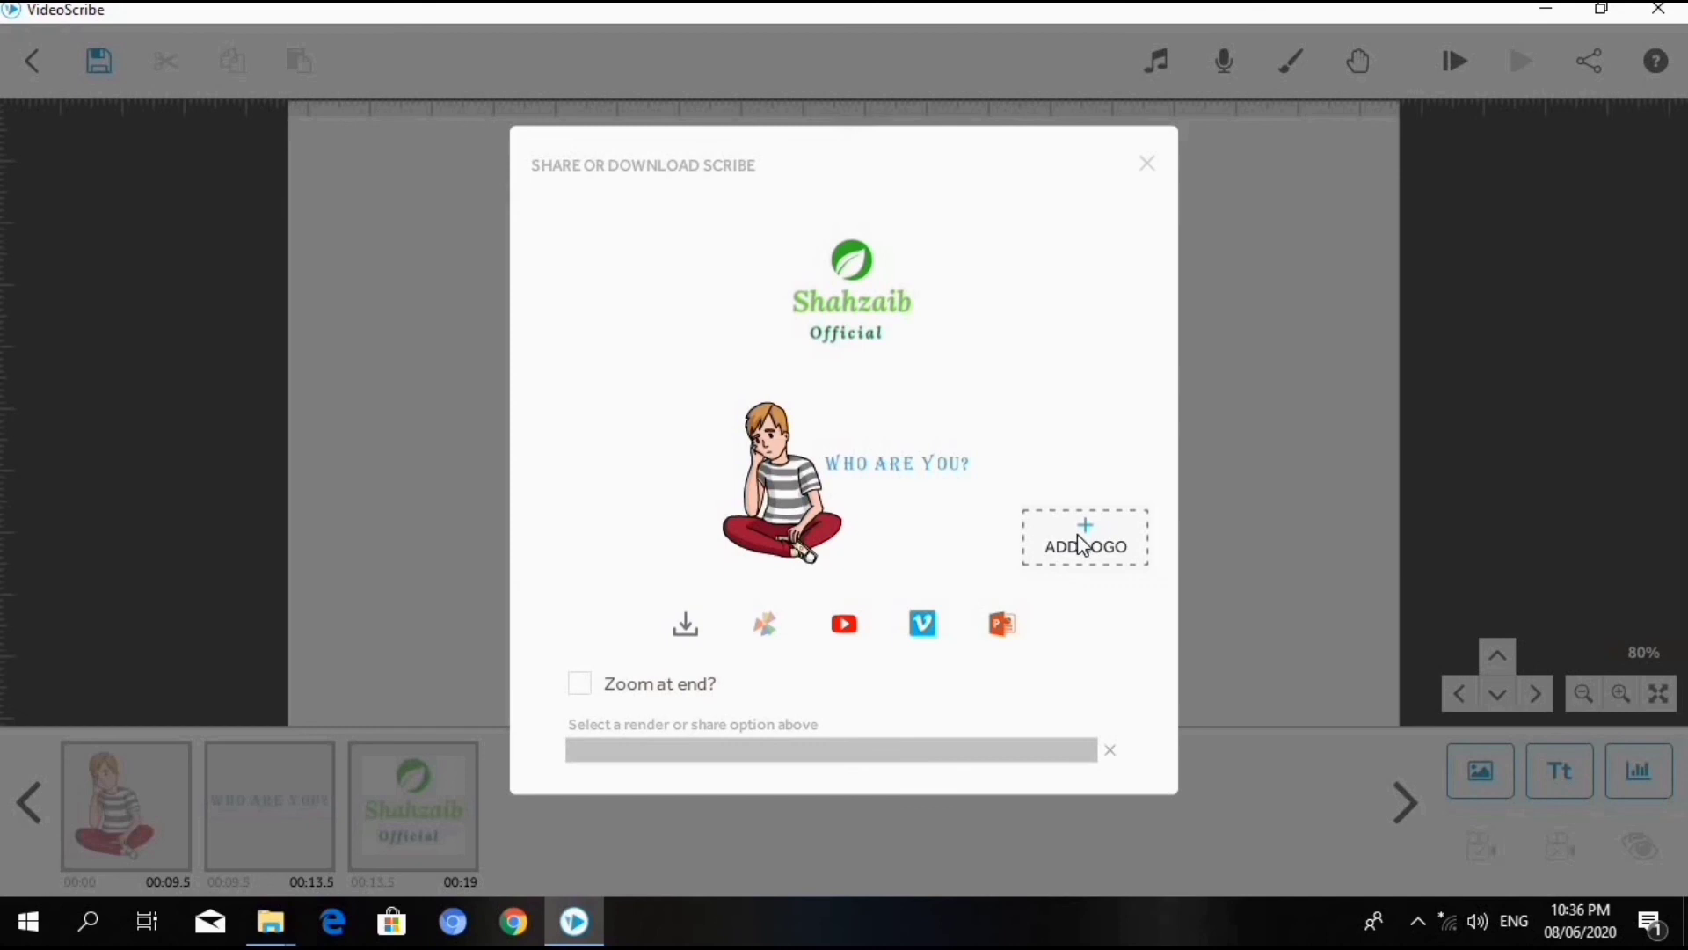
{"action": "left_click", "coordinate": [686, 626]}
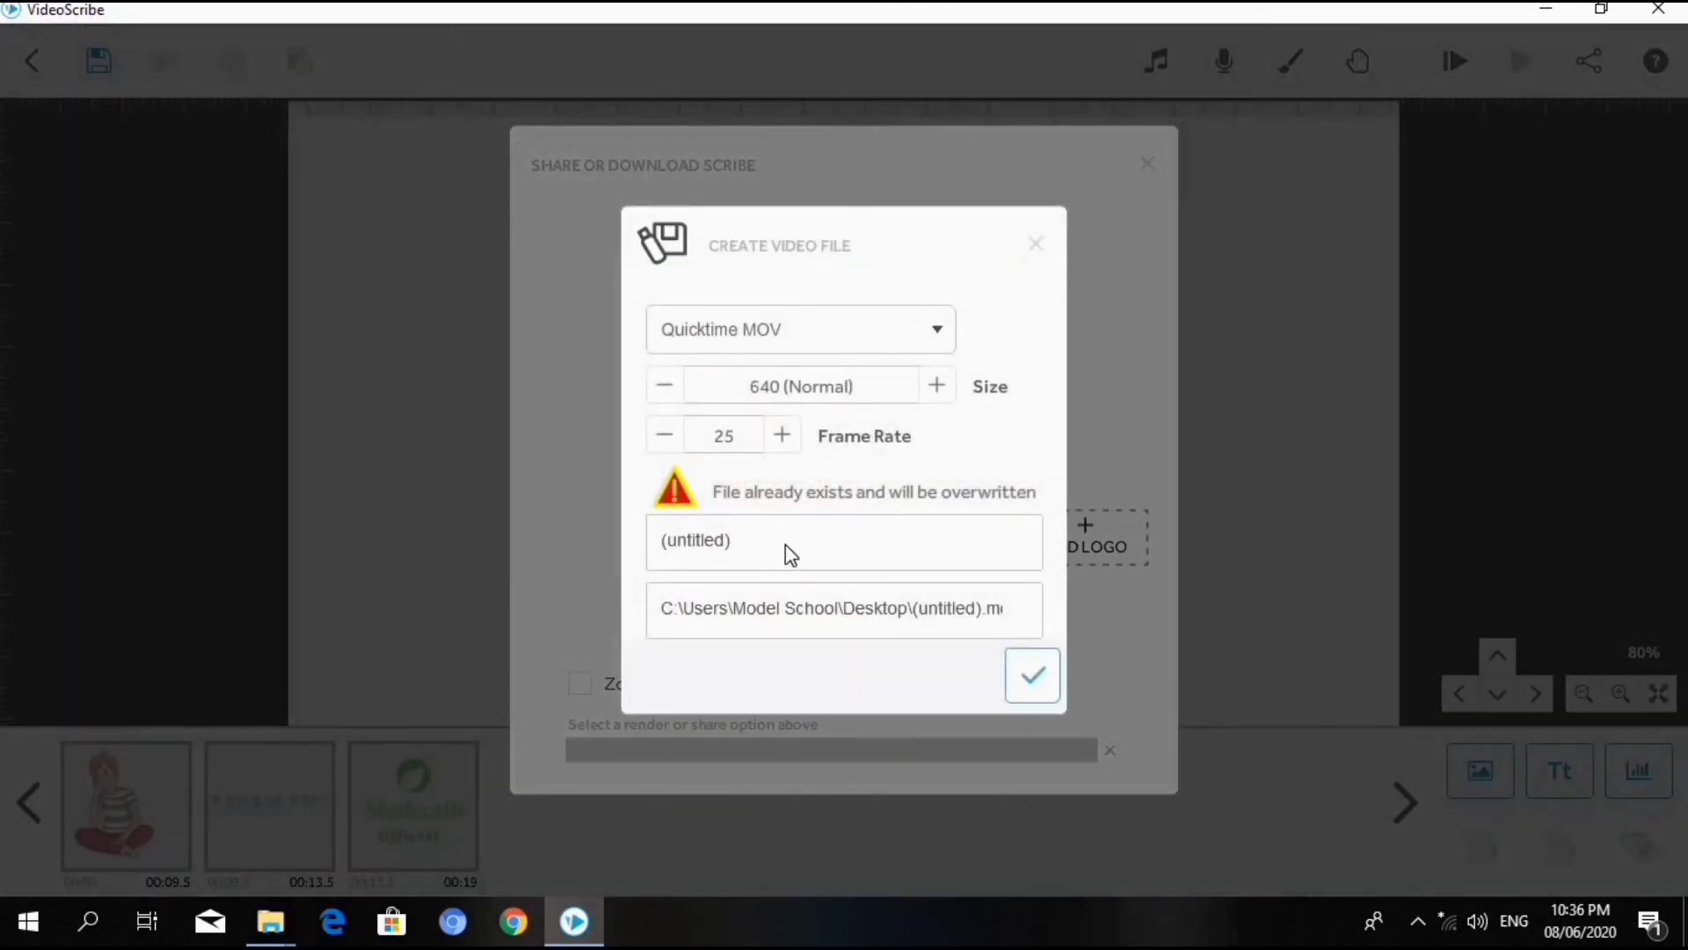
{"action": "left_click", "coordinate": [942, 600]}
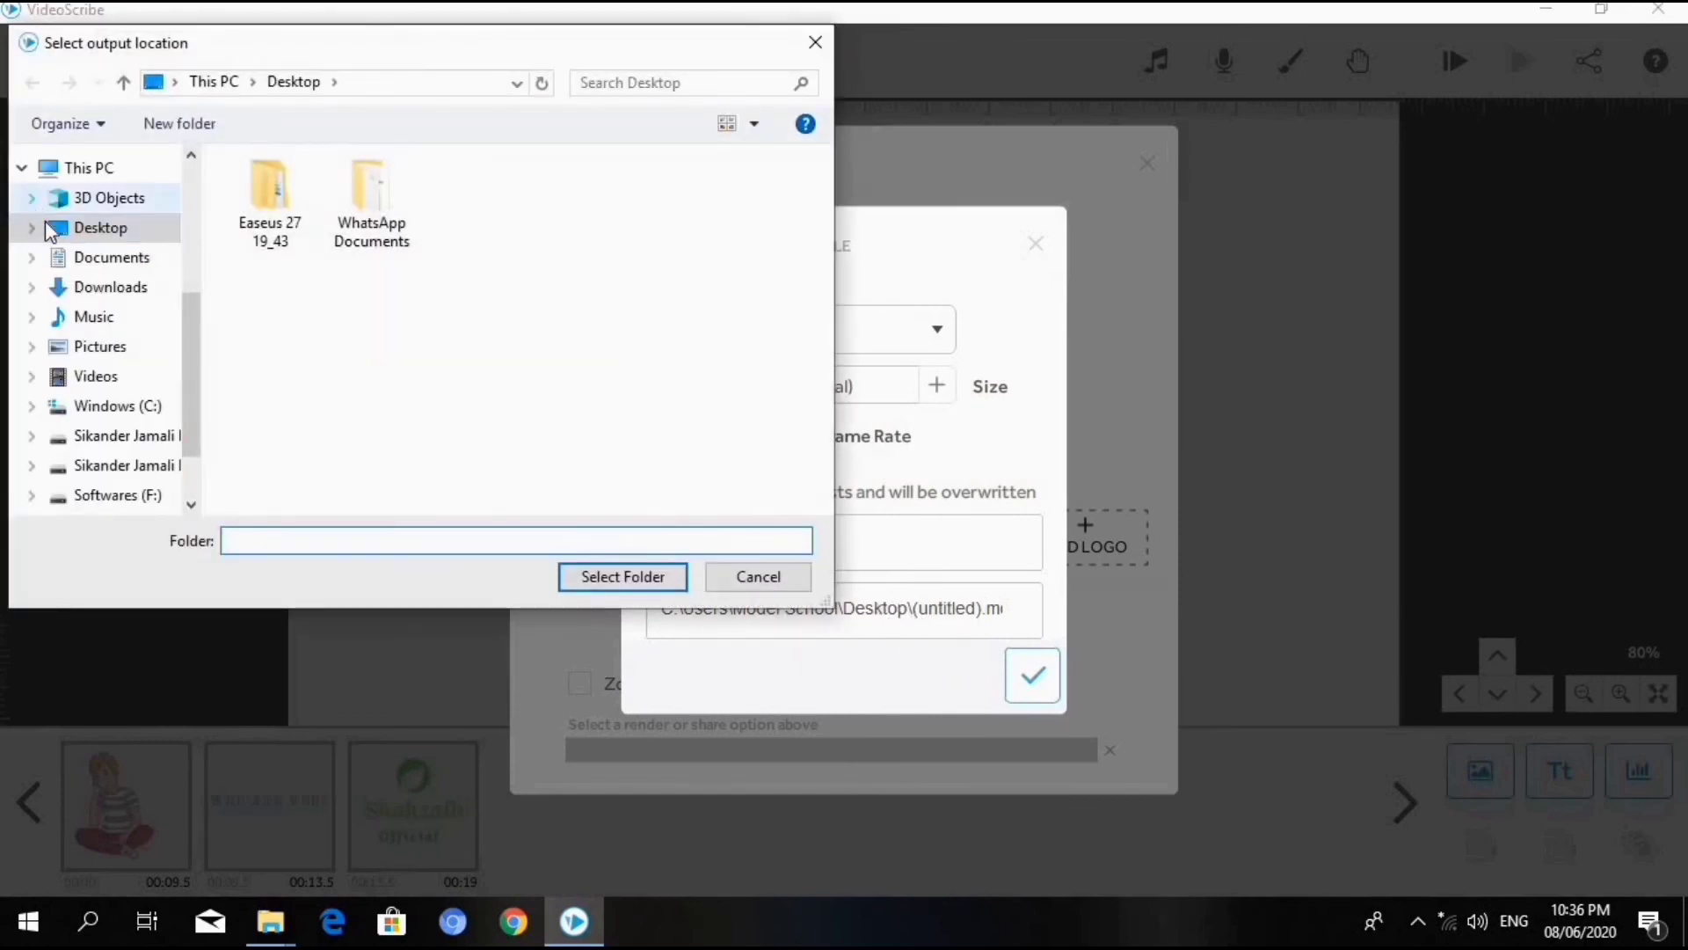
{"action": "left_click", "coordinate": [58, 230]}
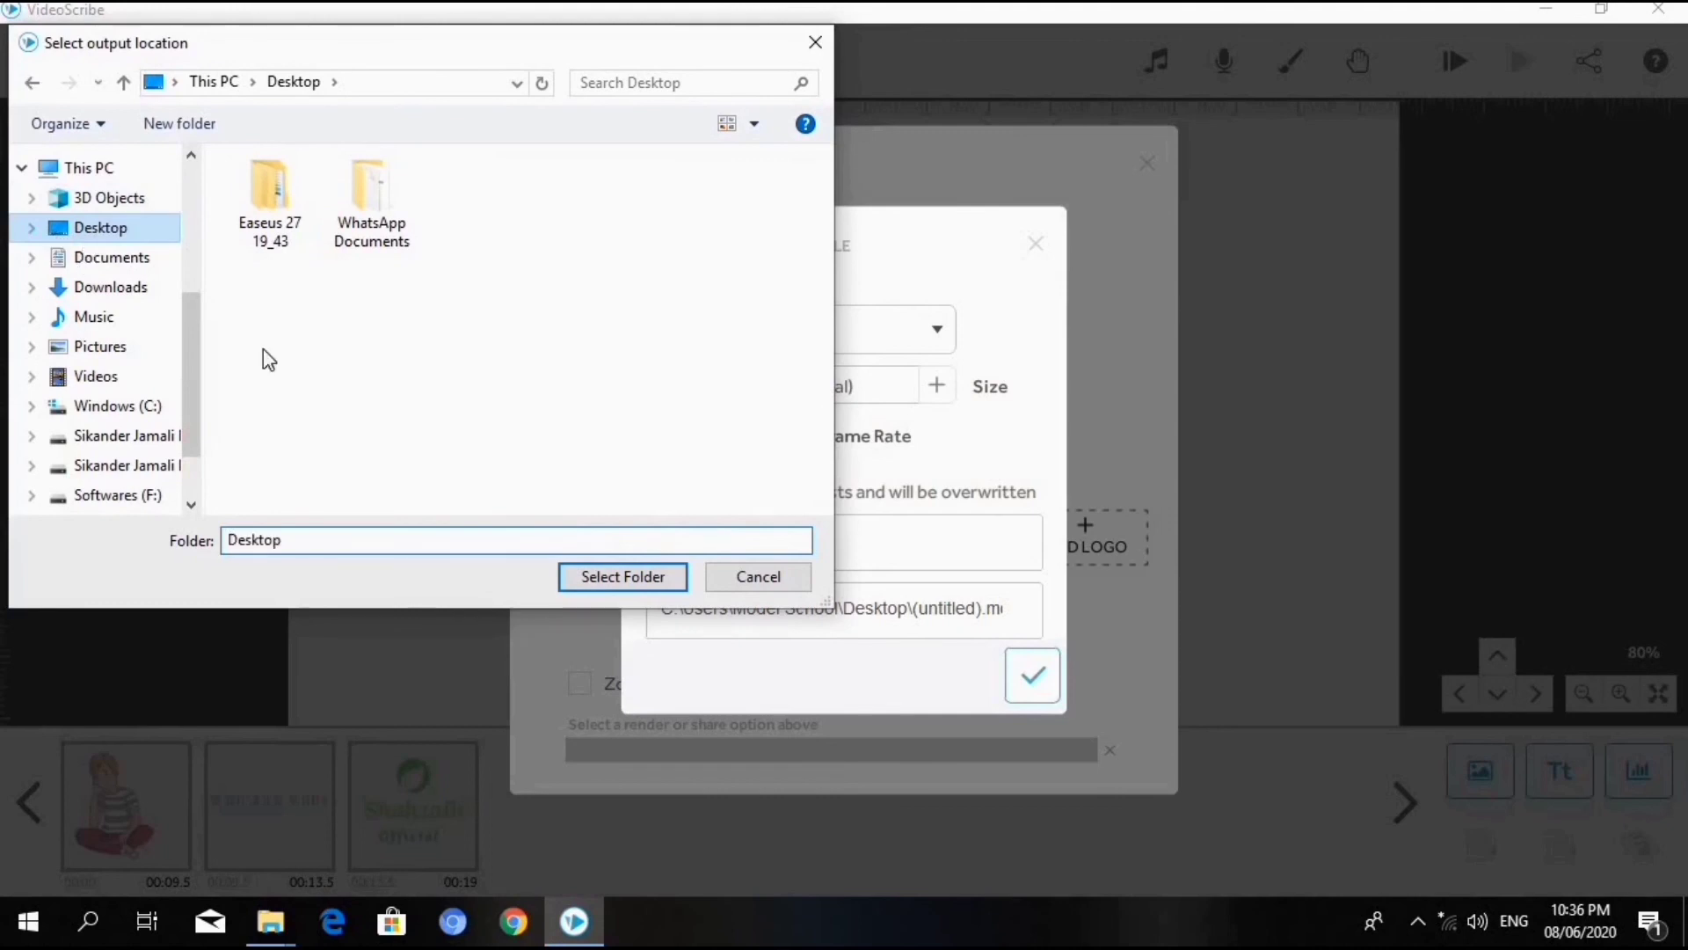
{"action": "left_click", "coordinate": [600, 579]}
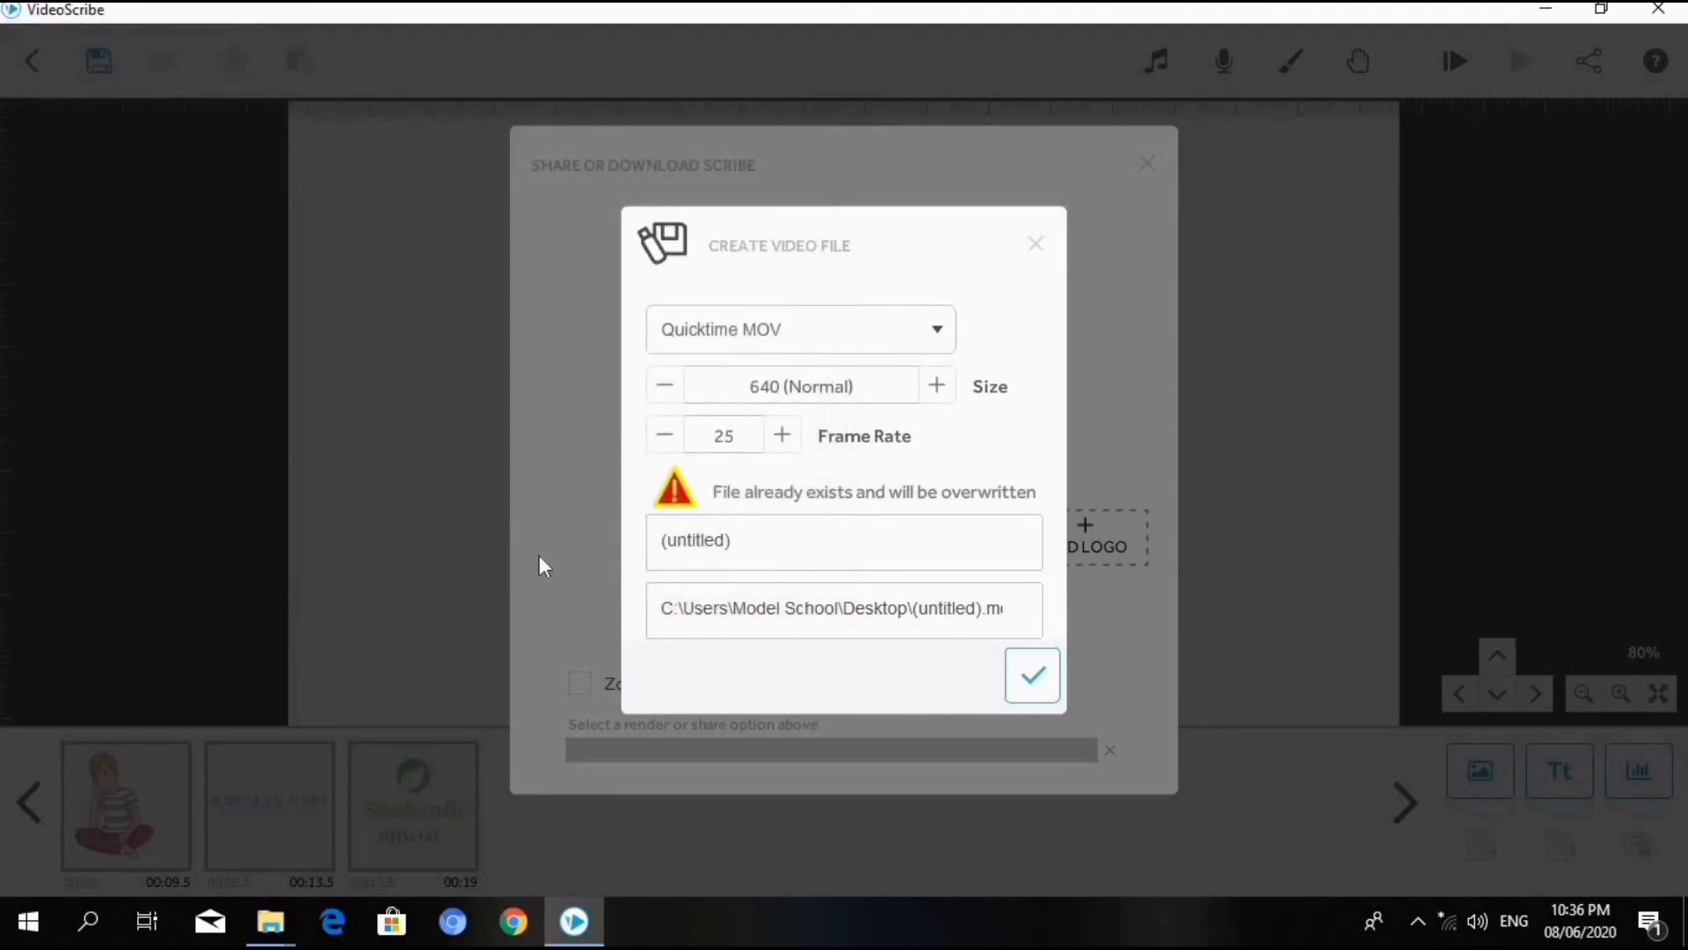
- Name the video file svvcxfb and render it at 640 (Normal) size and 25 frames per second
{"action": "left_click", "coordinate": [671, 554]}
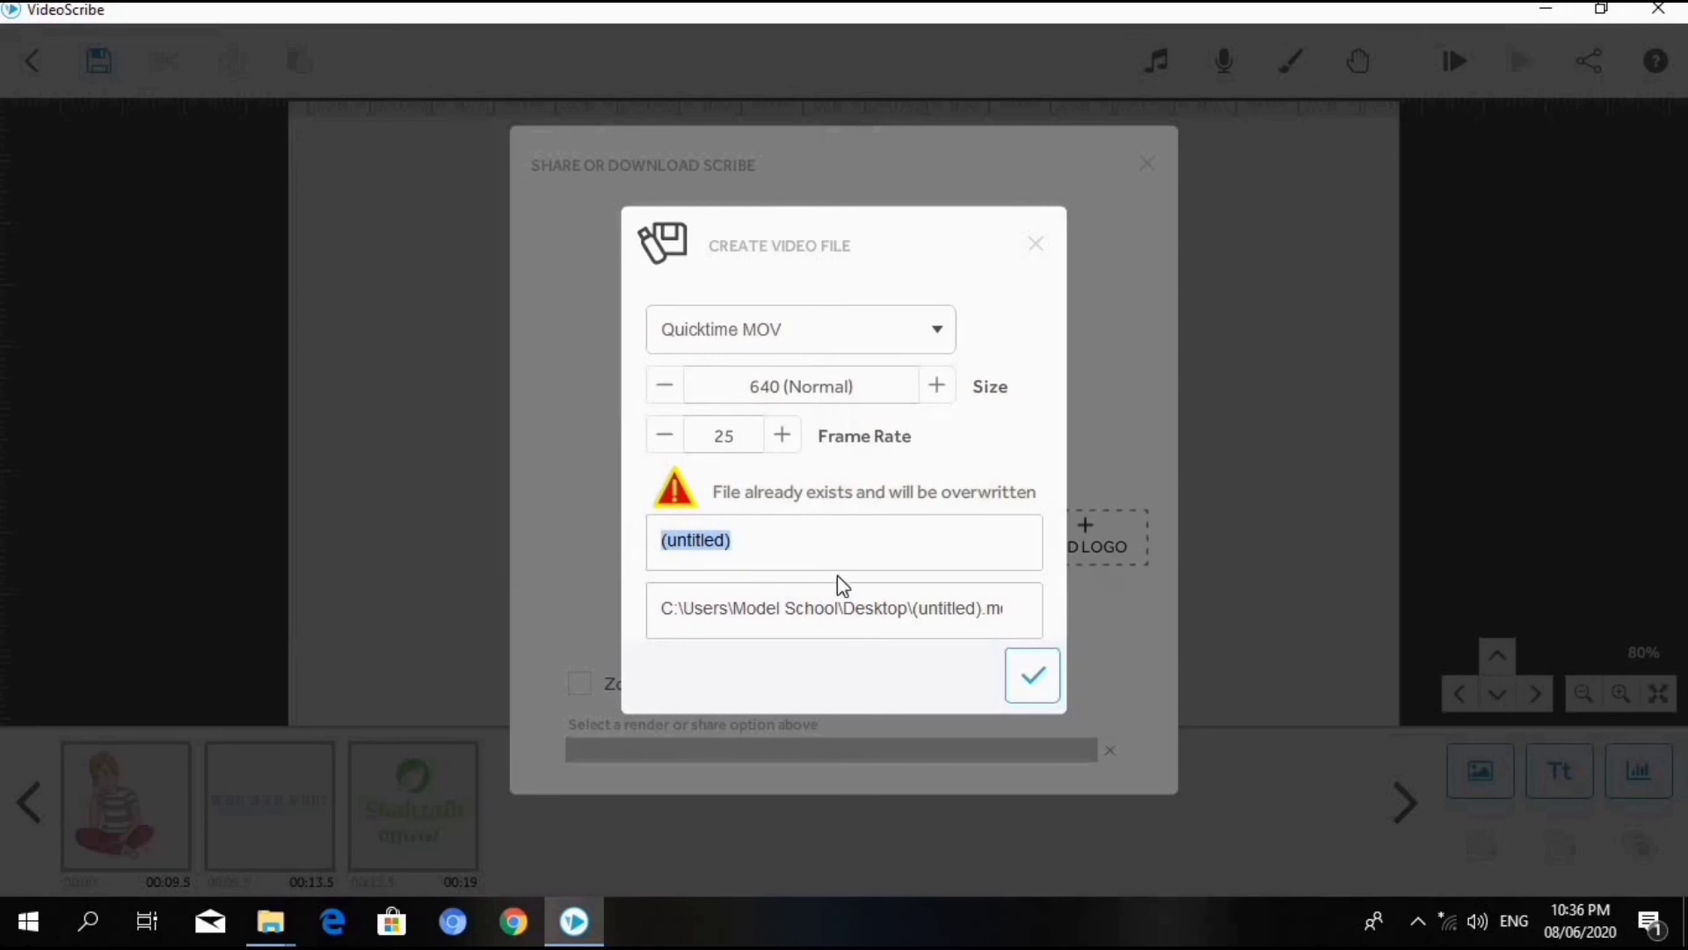
{"action": "key", "text": "BackSpace"}
{"action": "type", "text": "svv"}
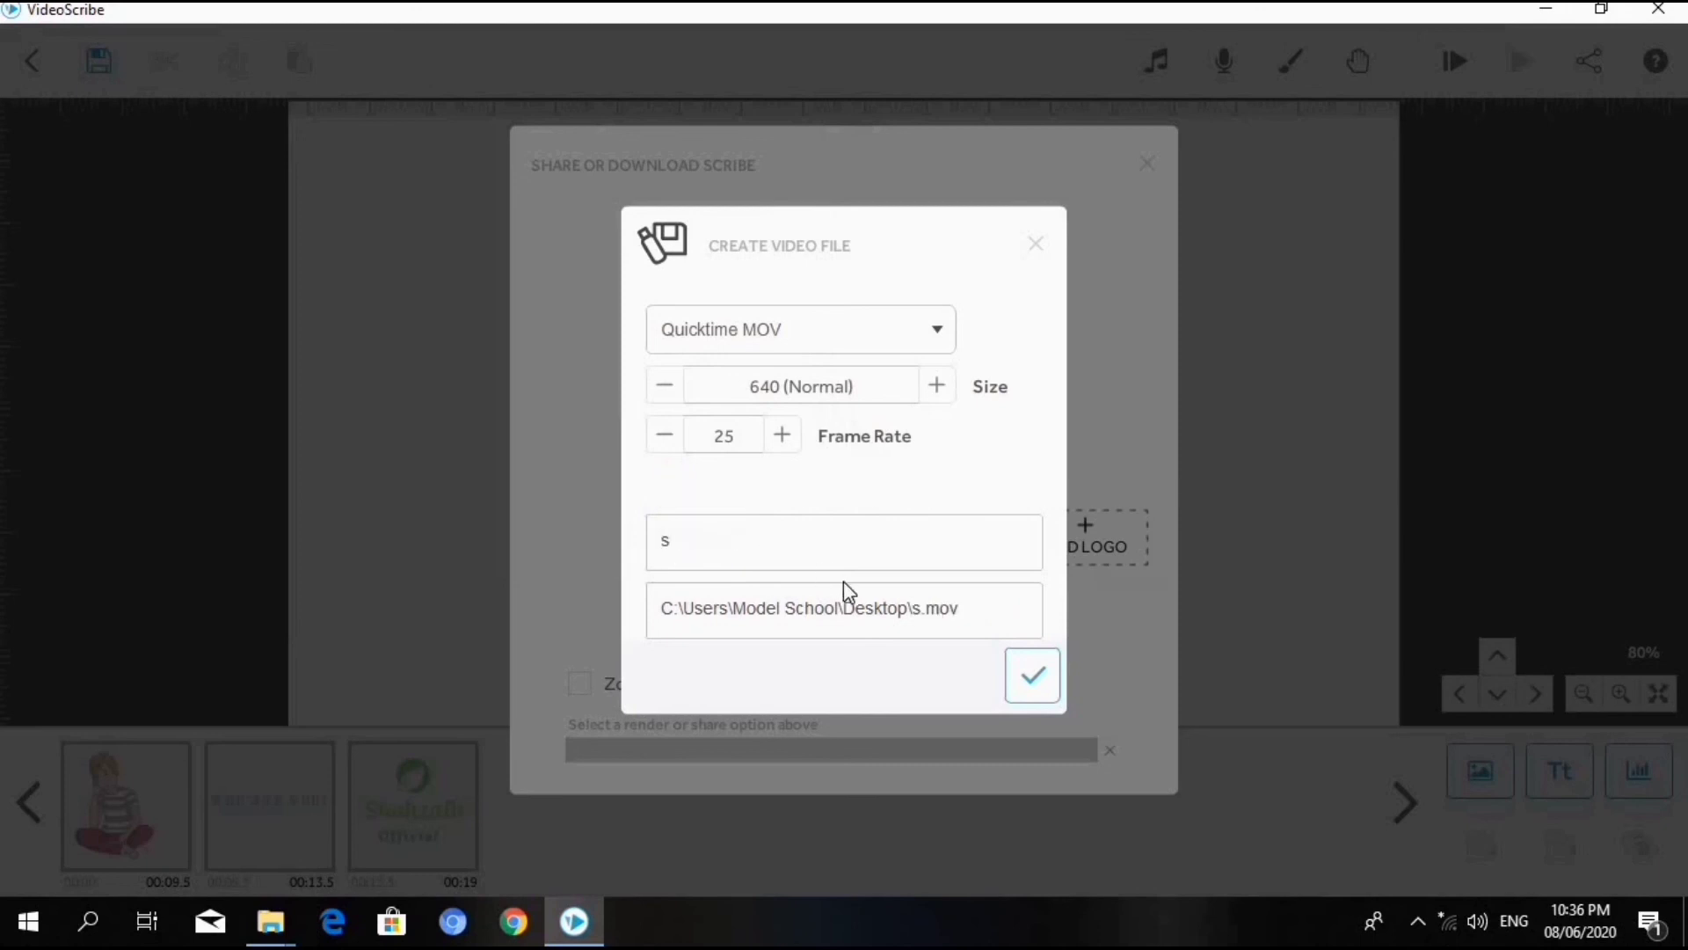
{"action": "type", "text": "cxfb"}
{"action": "left_click", "coordinate": [1029, 677]}
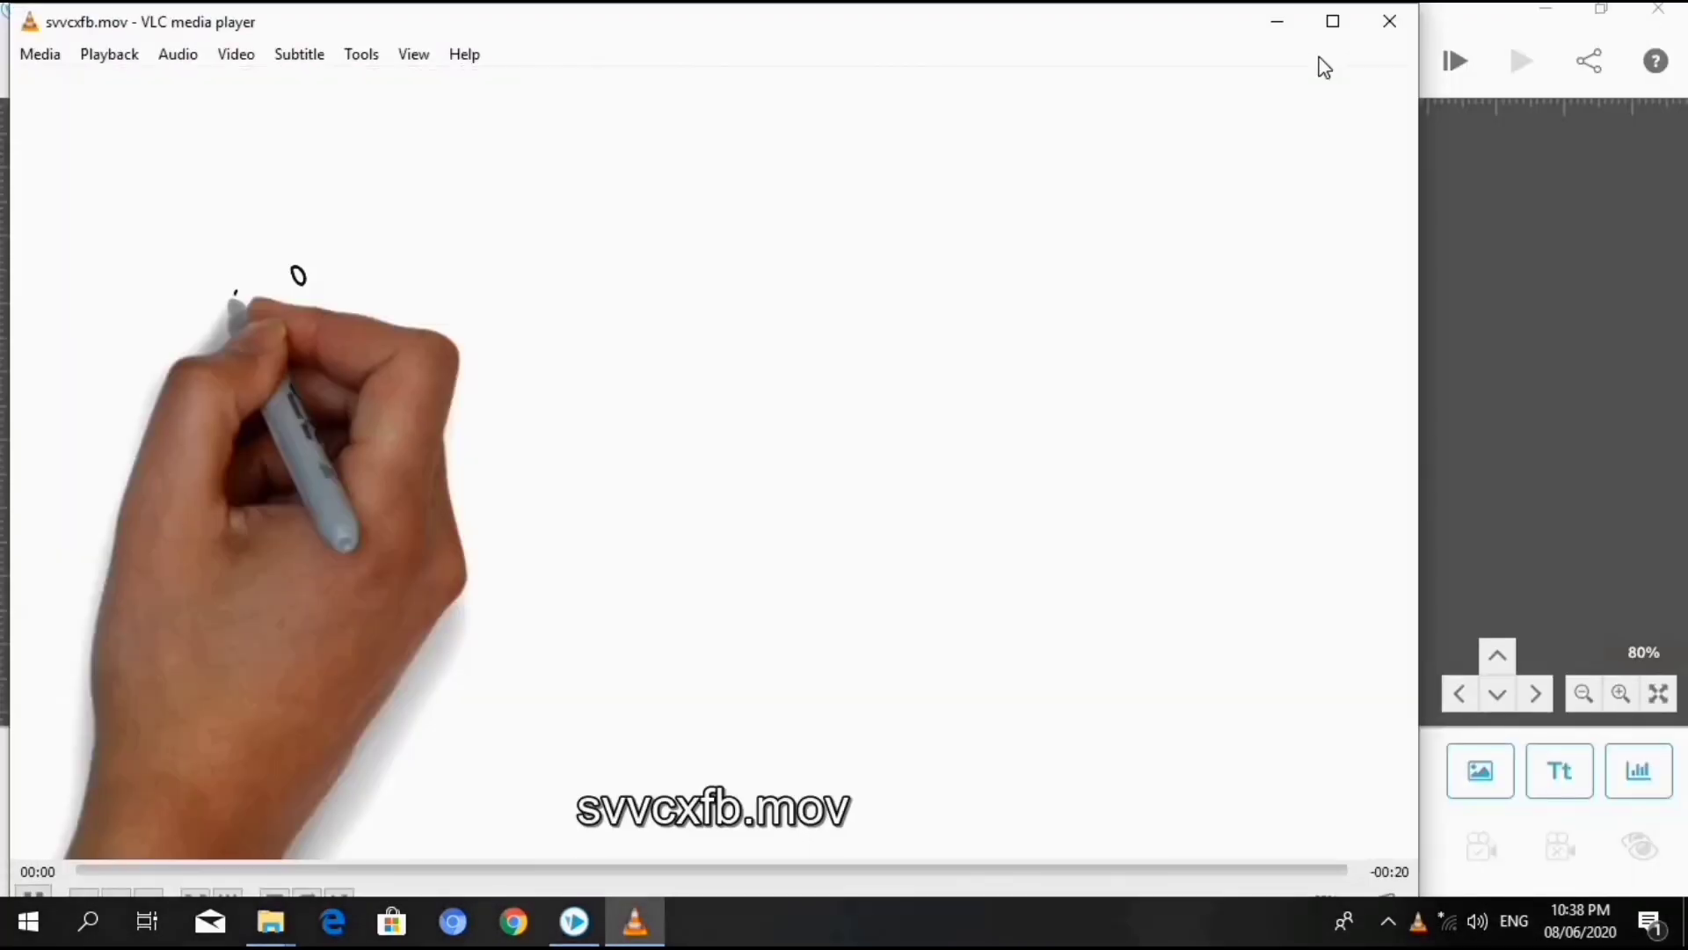
- Maximize the VLC media player window and watch the exported svvcxfb.mov
{"action": "left_click", "coordinate": [1331, 23]}
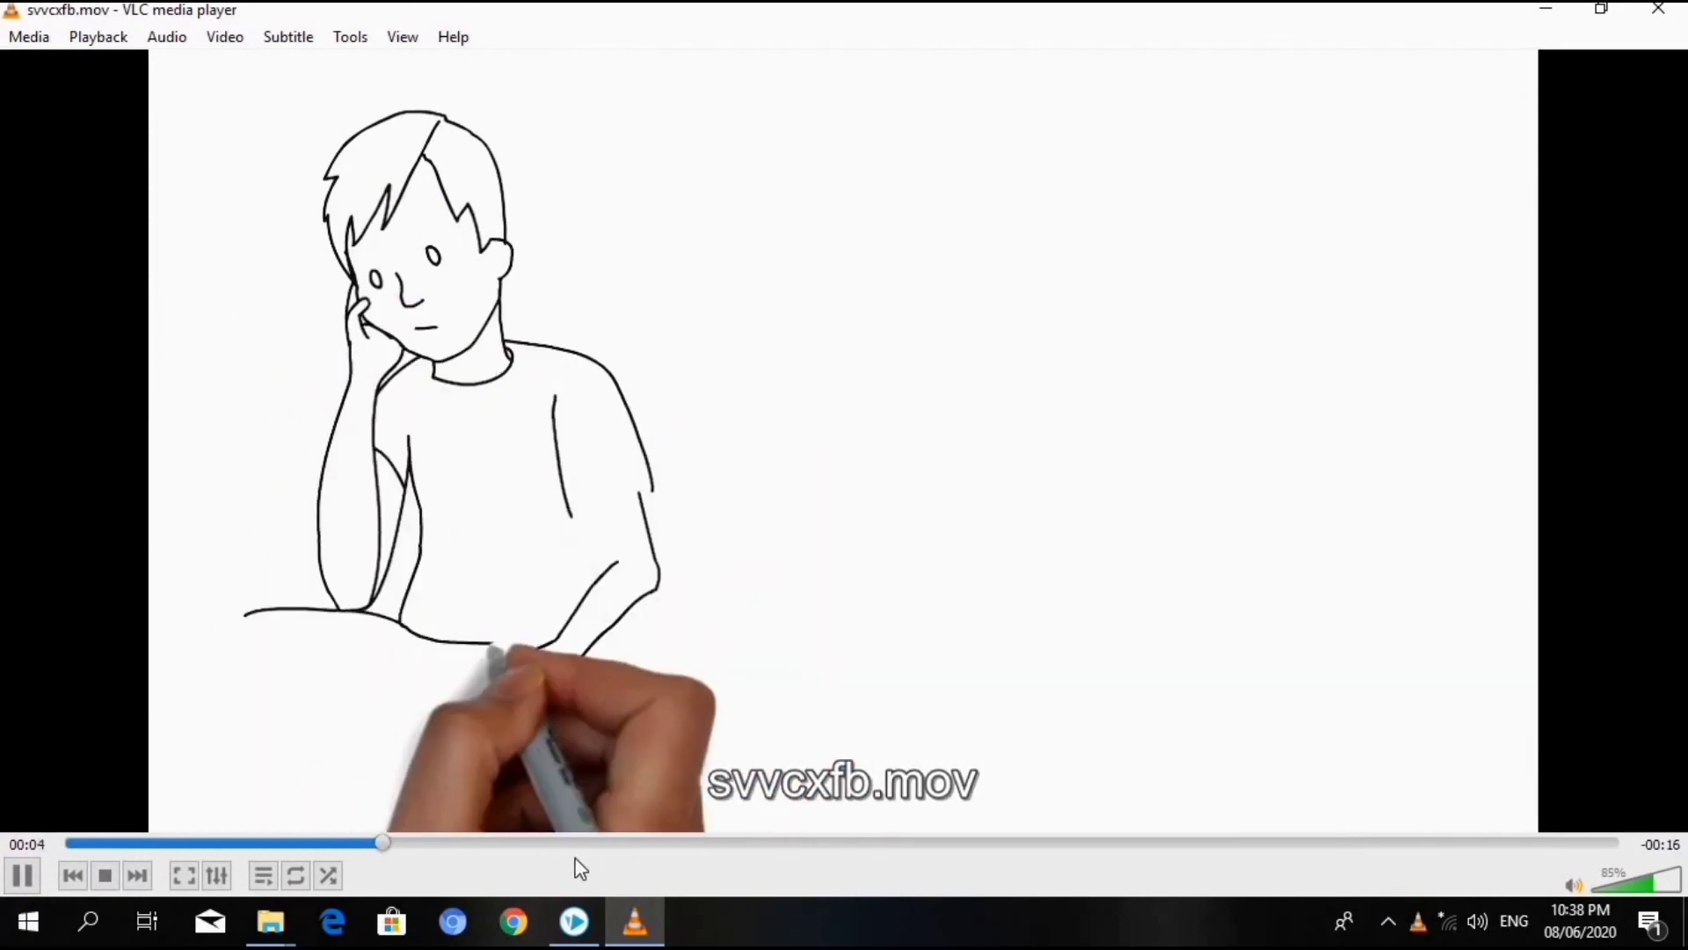
{"action": "mouse_move", "coordinate": [638, 900]}
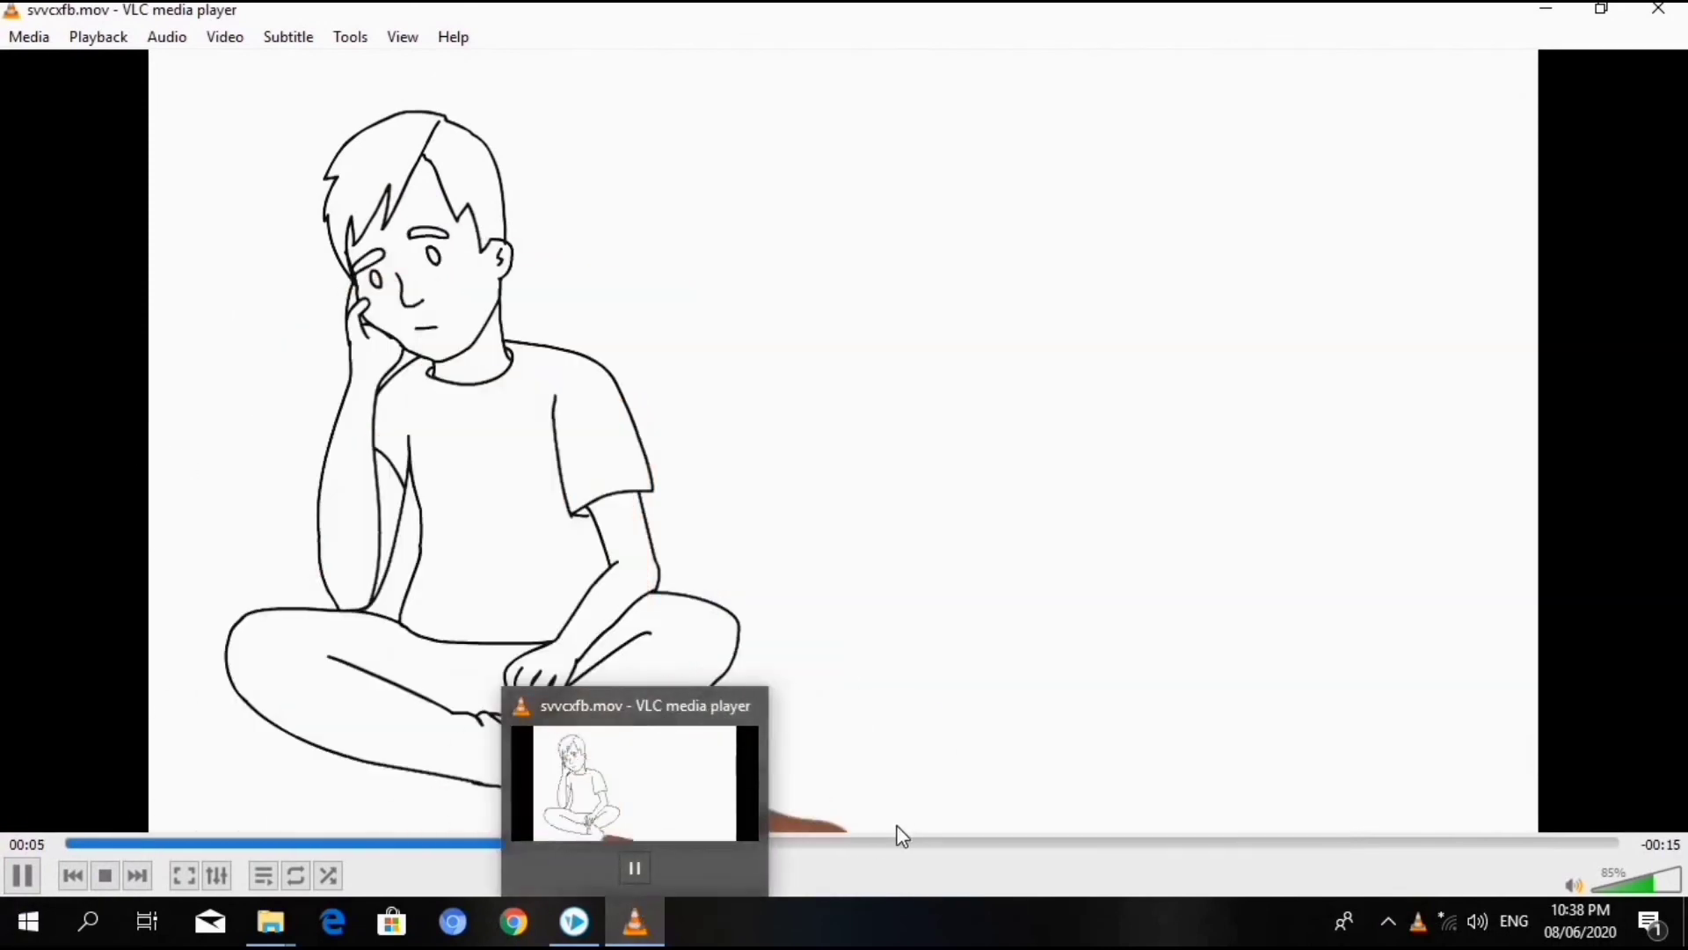